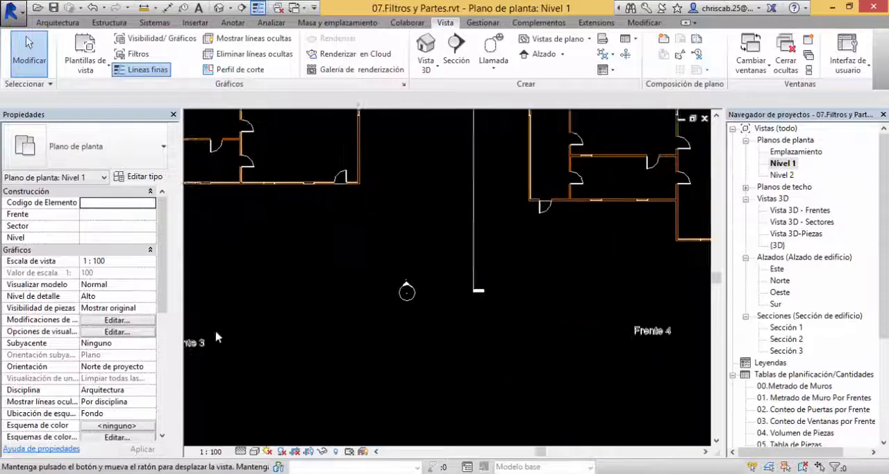
Step: Examine the Nivel 1 floor plan and the layout of its four labelled fronts, Frente 1 to Frente 4
middle_drag(601, 327, 394, 286)
mouse_move(412, 260)
mouse_down()
mouse_move(501, 319)
mouse_move(486, 316)
mouse_up()
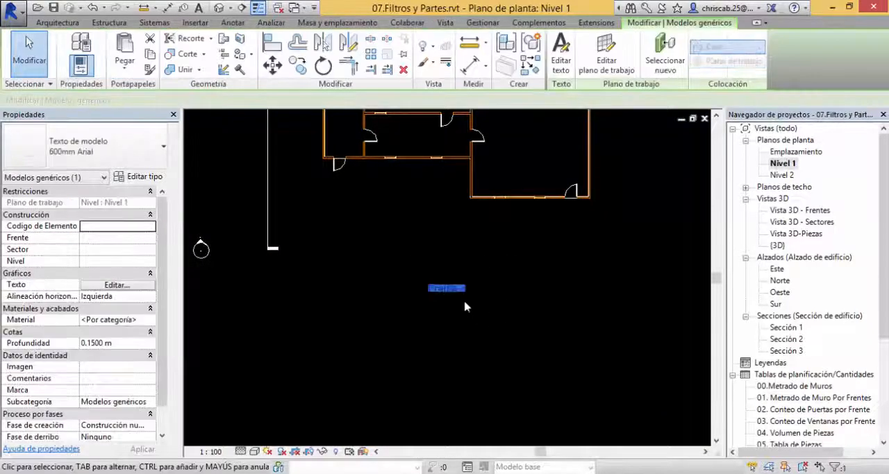
middle_drag(444, 331, 566, 462)
scroll(512, 371, down, 5)
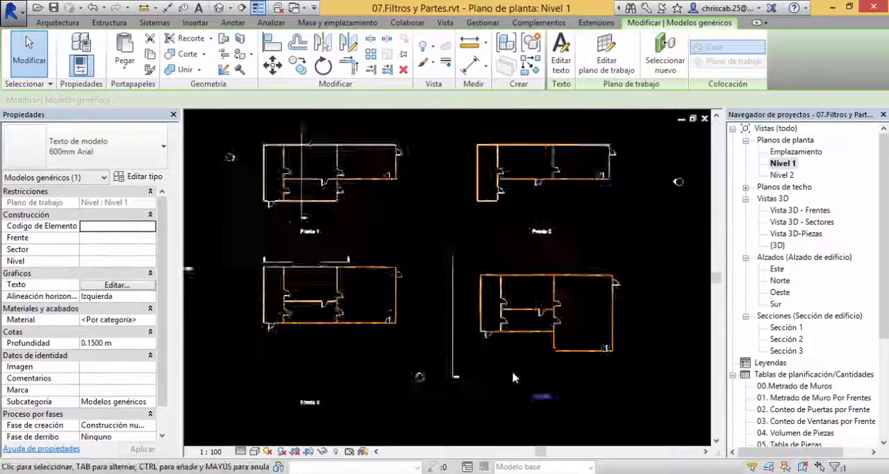
middle_drag(461, 168, 522, 254)
scroll(474, 231, up, 3)
scroll(480, 320, down, 4)
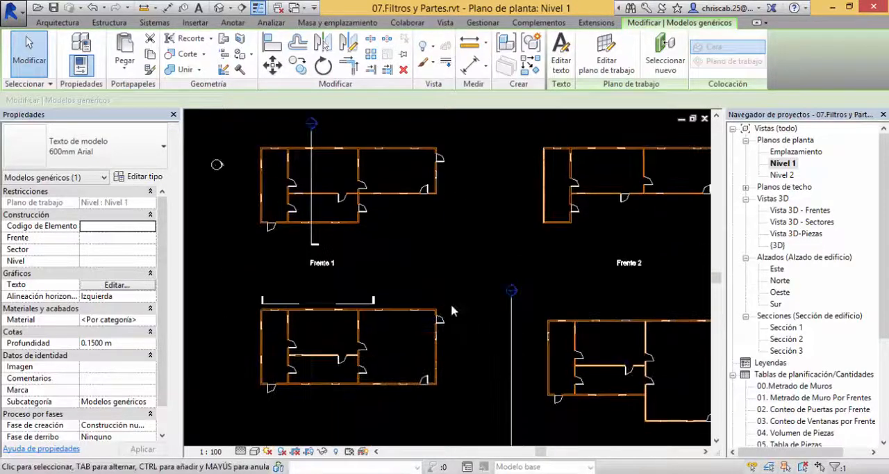
middle_drag(450, 303, 492, 322)
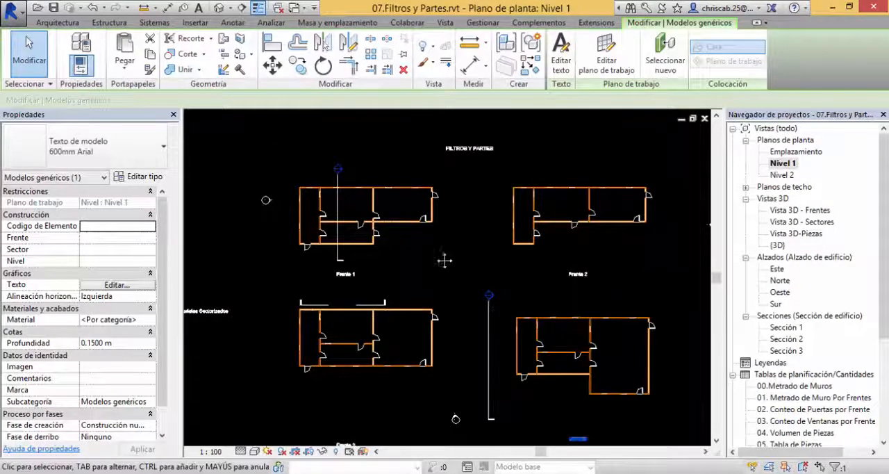
middle_drag(445, 260, 407, 264)
scroll(408, 265, up, 3)
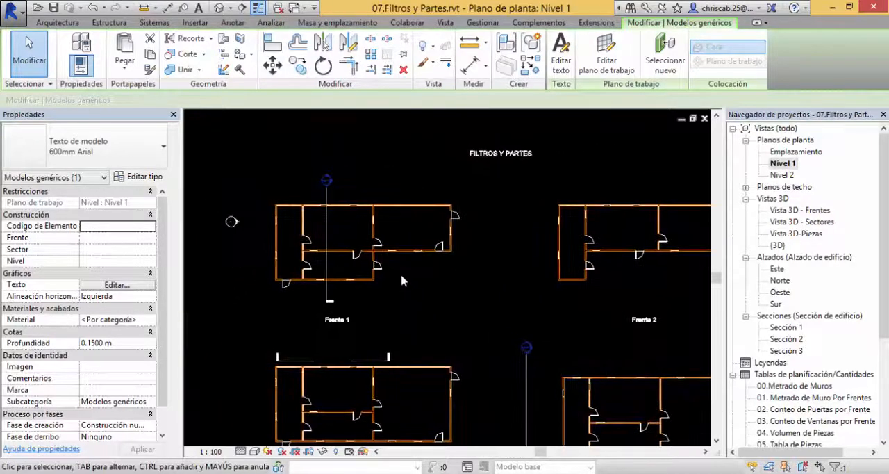
scroll(281, 279, up, 8)
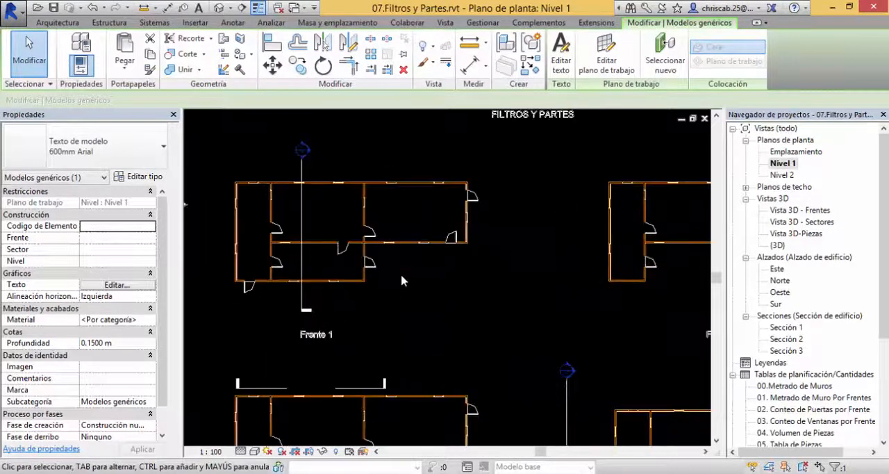
Step: Inspect the properties of an interior wall and of the floor in the Frente 1 building
click(269, 280)
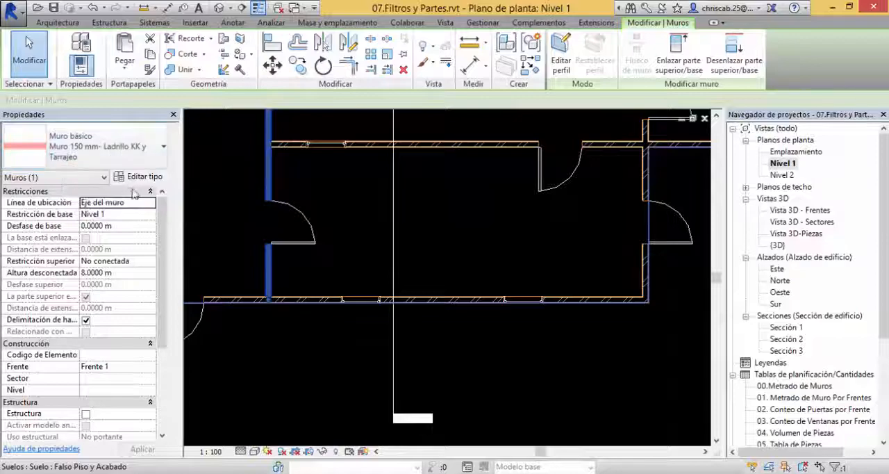
middle_drag(386, 253, 393, 359)
middle_drag(366, 185, 439, 320)
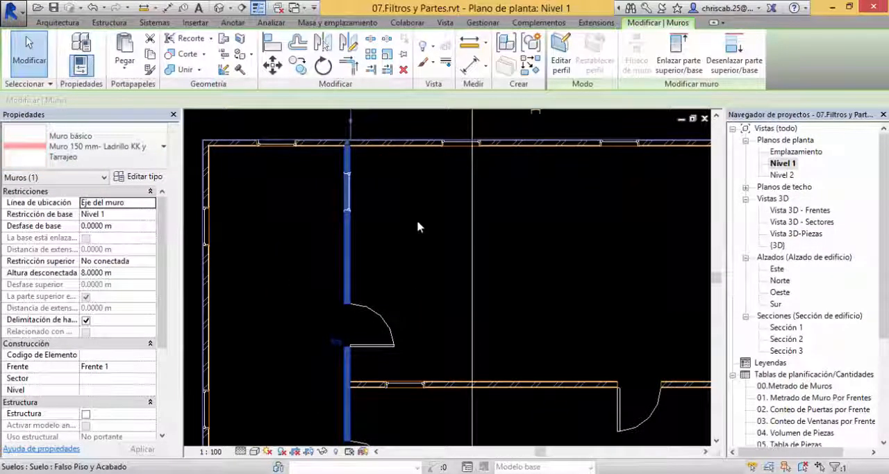
click(434, 262)
middle_drag(433, 262, 390, 255)
scroll(291, 290, down, 2)
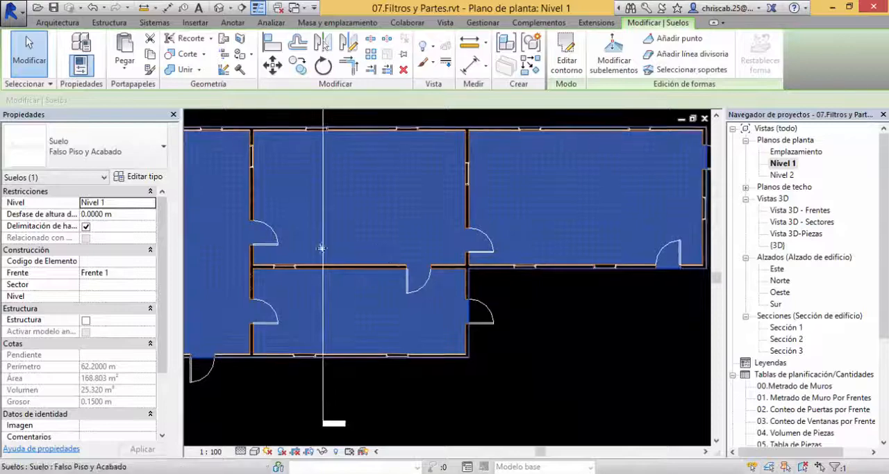
click(544, 321)
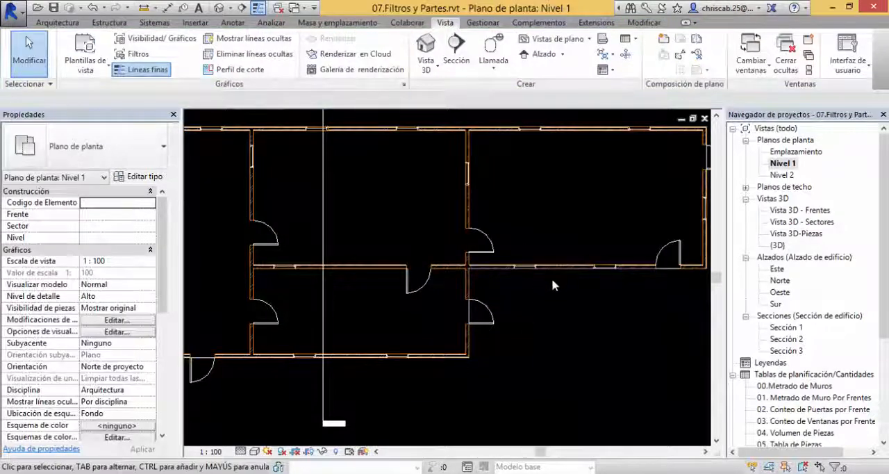
Step: Switch from the Nivel 1 floor plan to the {3D} view
middle_drag(564, 306, 427, 346)
scroll(486, 361, down, 3)
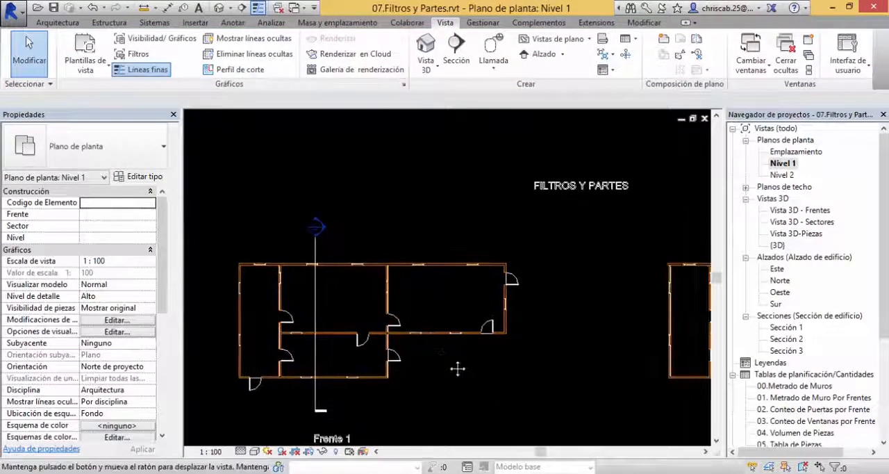
middle_drag(594, 350, 582, 304)
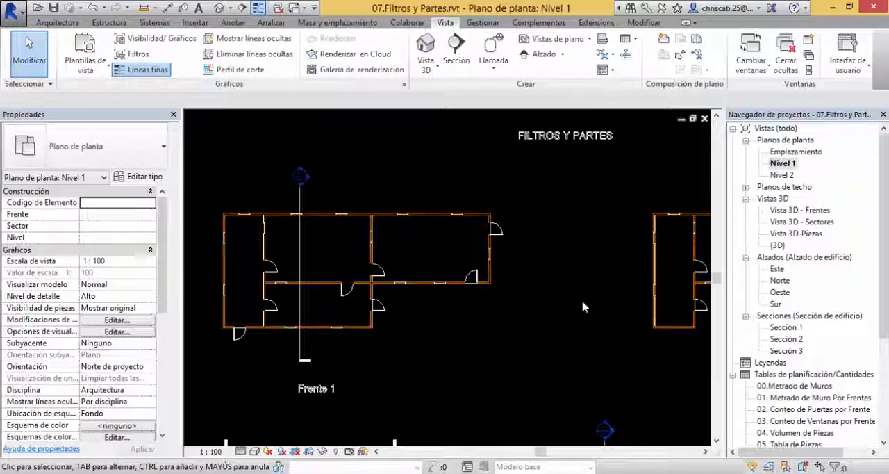
click(783, 165)
double_click(777, 246)
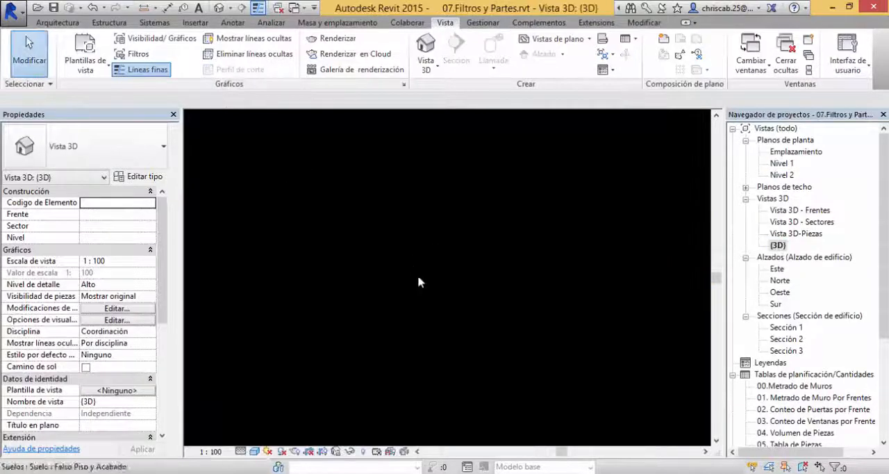
Step: Select the grey end wall with two windows on the Frente 2 building and review its properties
shift+middle_drag(421, 282, 491, 358)
middle_drag(415, 361, 581, 339)
scroll(216, 275, up, 2)
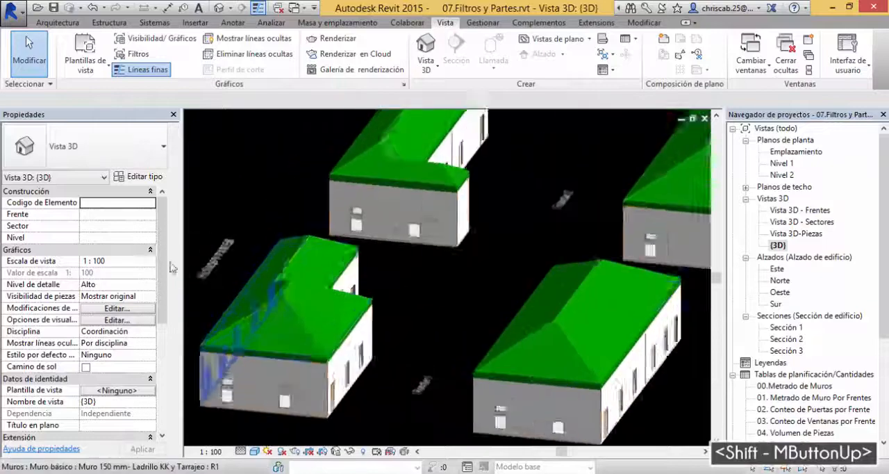
scroll(437, 272, up, 2)
scroll(438, 271, down, 1)
middle_drag(423, 332, 360, 422)
scroll(435, 251, up, 3)
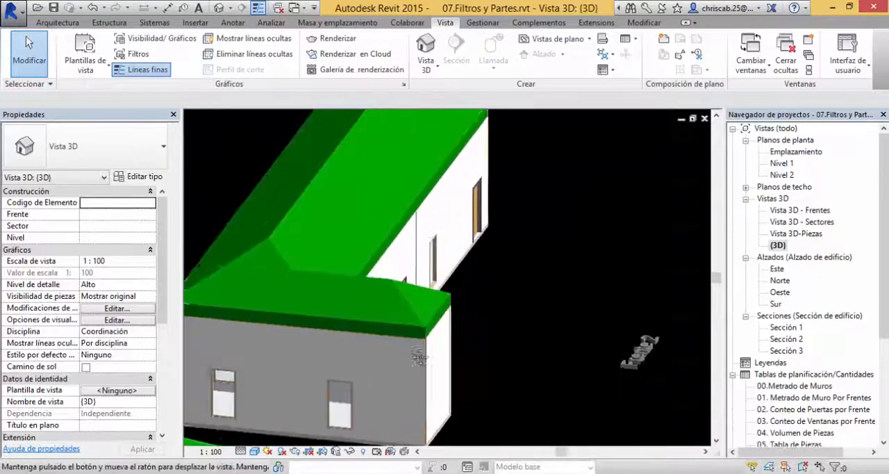
middle_drag(419, 357, 494, 305)
scroll(489, 299, up, 2)
click(507, 316)
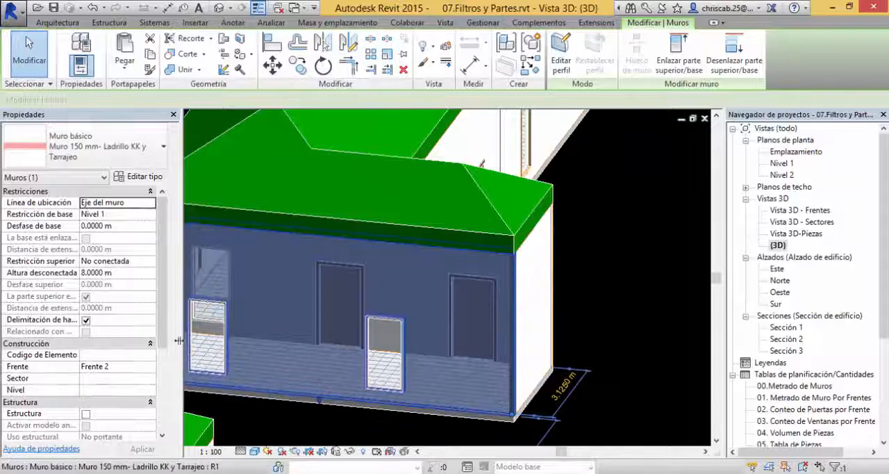
scroll(163, 301, down, 3)
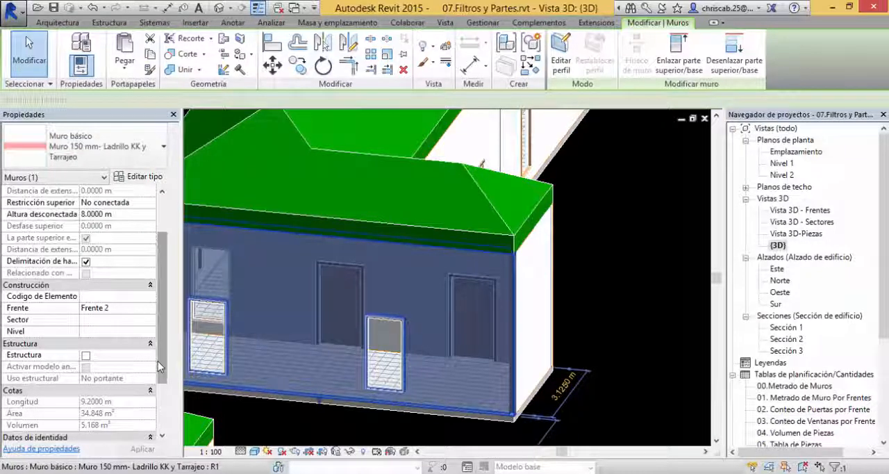
scroll(161, 366, up, 2)
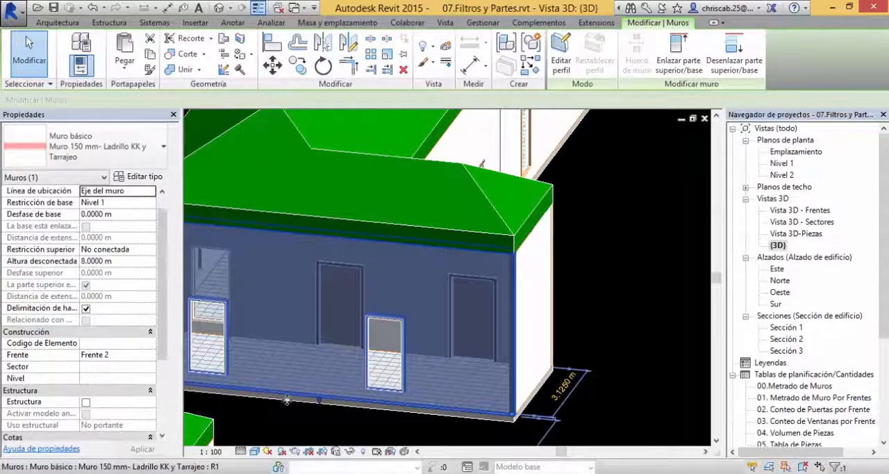
scroll(608, 321, down, 1)
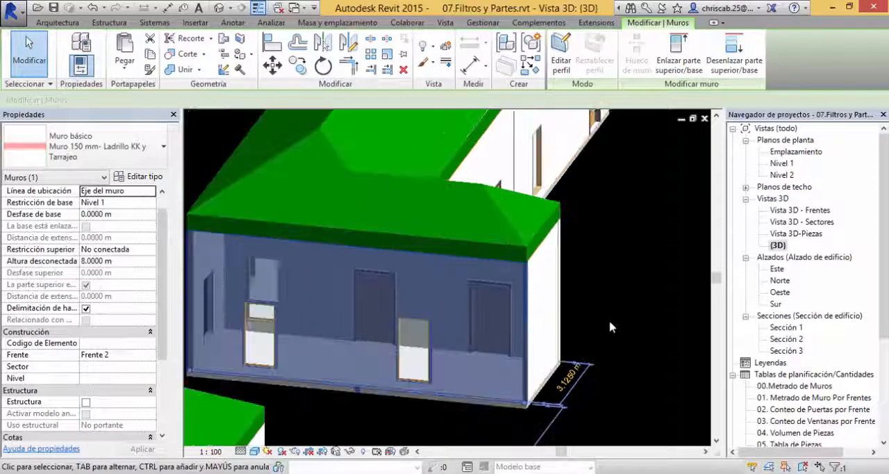
Step: Review the 3D view's own properties, and reselect the Frente 2 end wall to check its construction parameters
click(613, 314)
scroll(614, 314, down, 2)
shift+middle_drag(614, 314, 291, 376)
scroll(434, 332, up, 1)
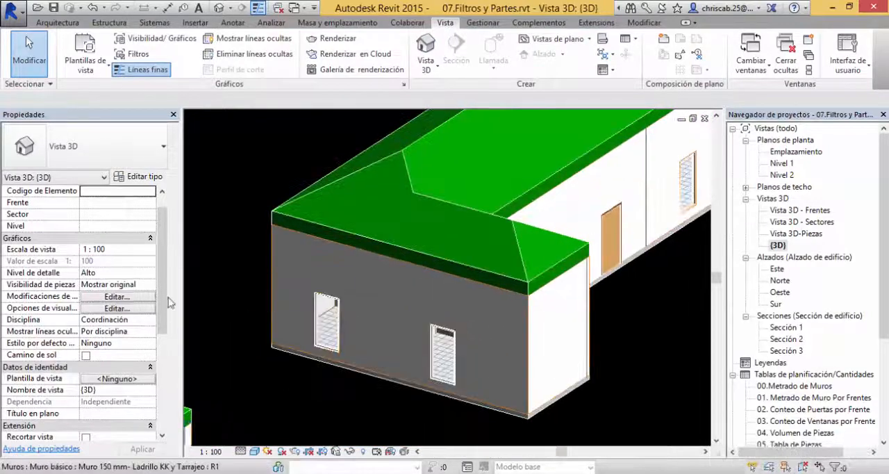
scroll(153, 380, down, 5)
scroll(153, 380, down, 1)
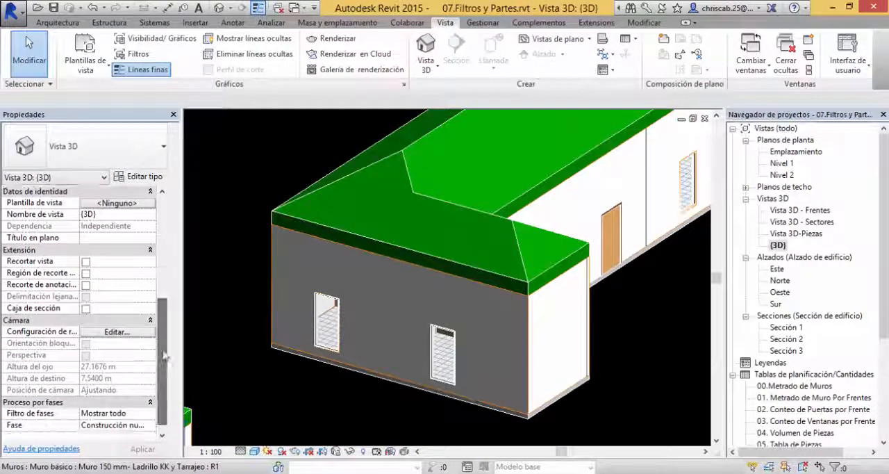
drag(166, 345, 182, 308)
click(305, 264)
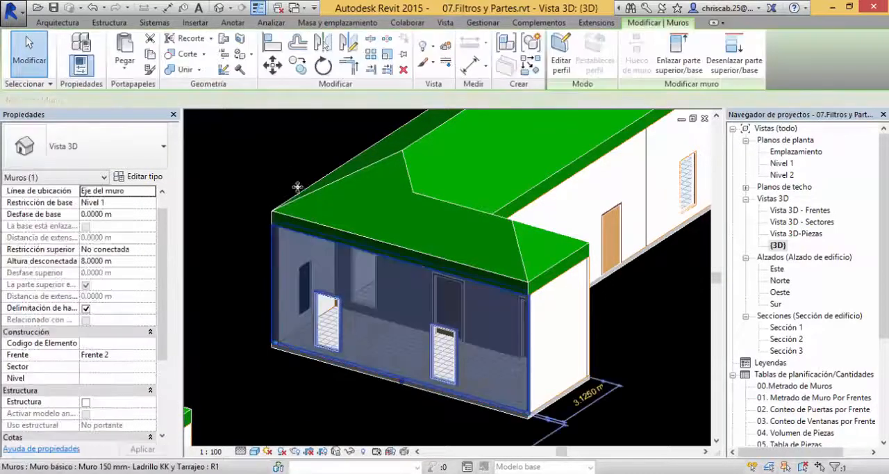
Step: Open the project parameters, dismissing the save reminder without saving, and start adding a new parameter
click(484, 21)
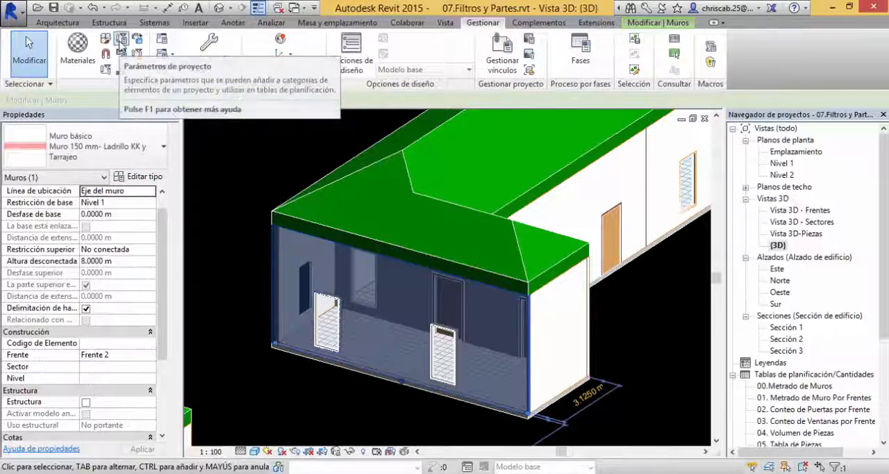
click(122, 43)
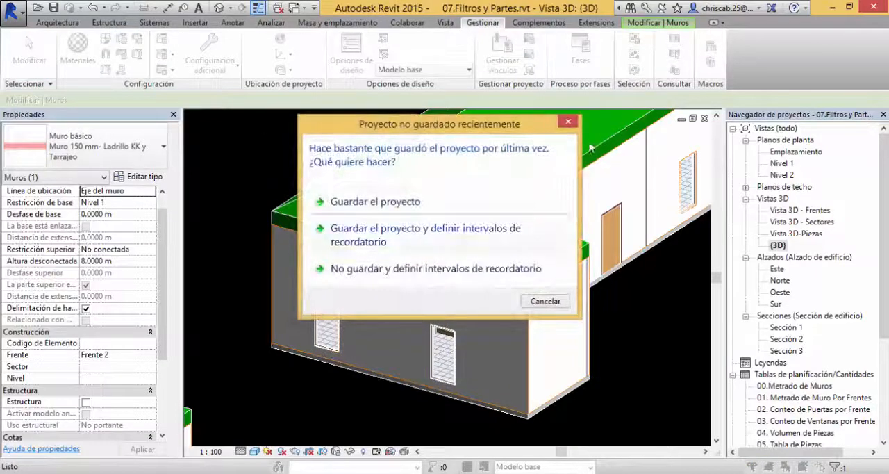
click(568, 122)
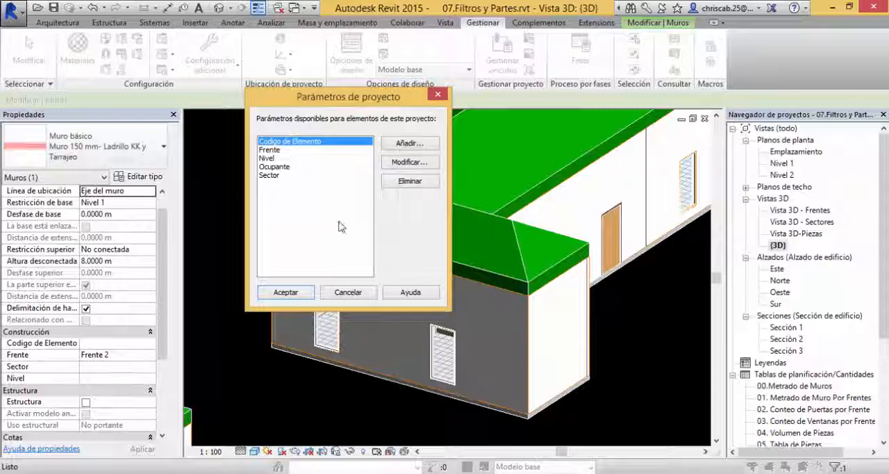
click(407, 144)
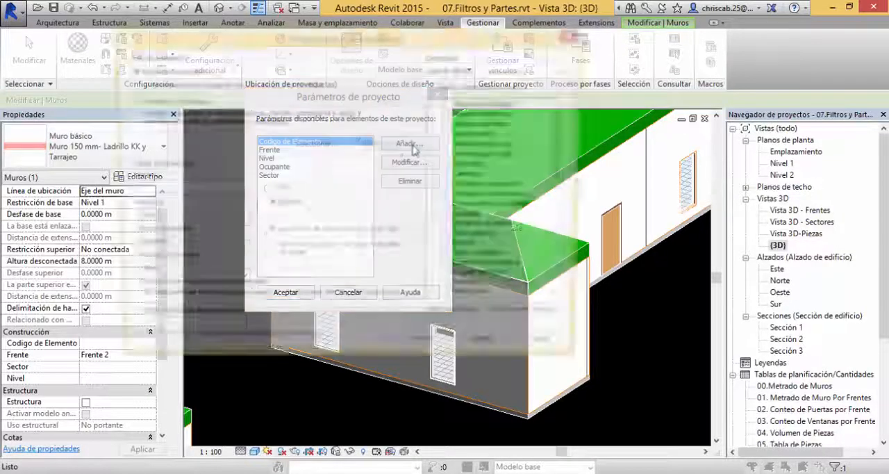
key(shift)
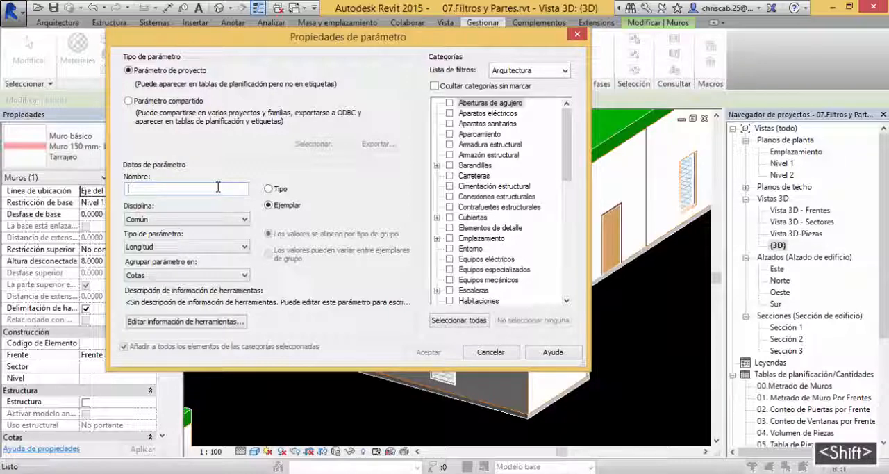
text(Uso de)
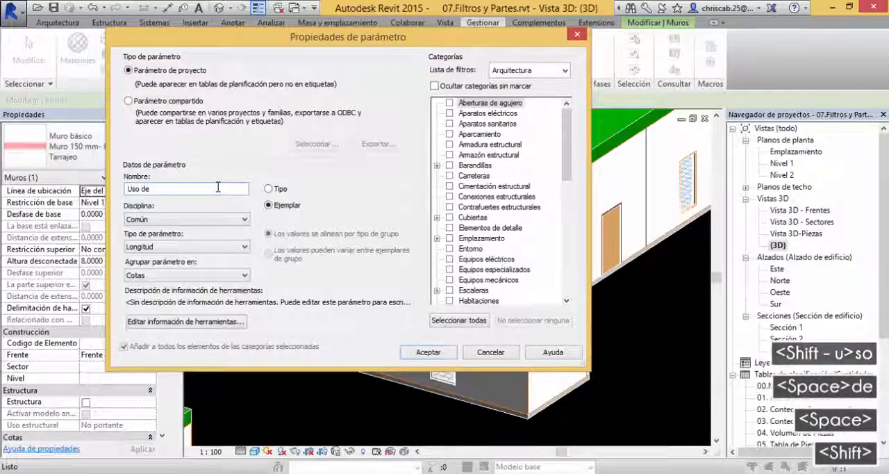
key(BackSpace)
key(BackSpace)
key(BackSpace)
key(BackSpace)
key(BackSpace)
key(BackSpace)
key(BackSpace)
key(BackSpace)
key(BackSpace)
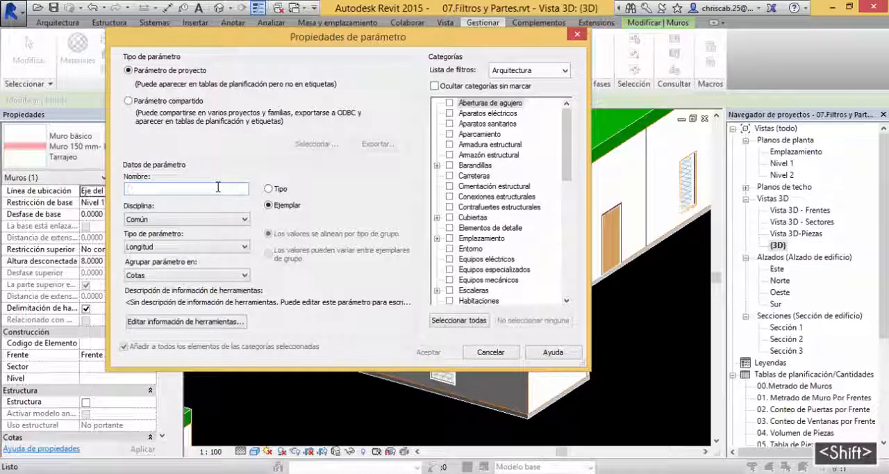
Step: Name the new project parameter Fecha de Vaciado and set its parameter type to Texto
text(Fecha de Vaciad)
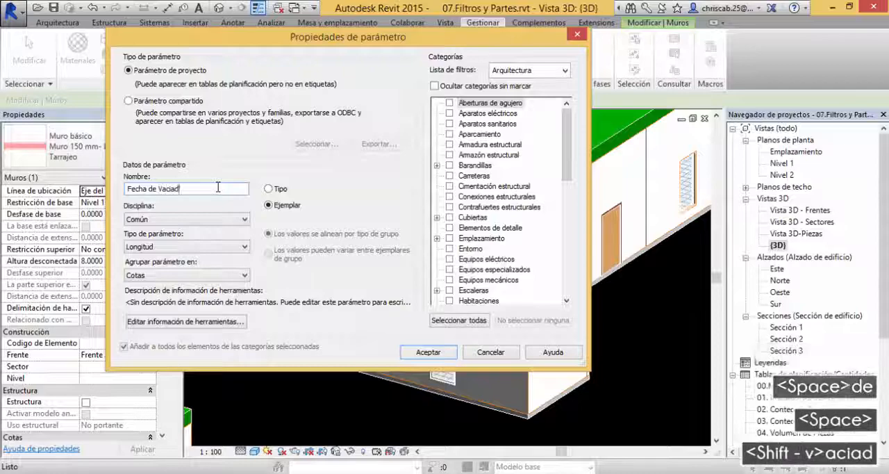
text(o)
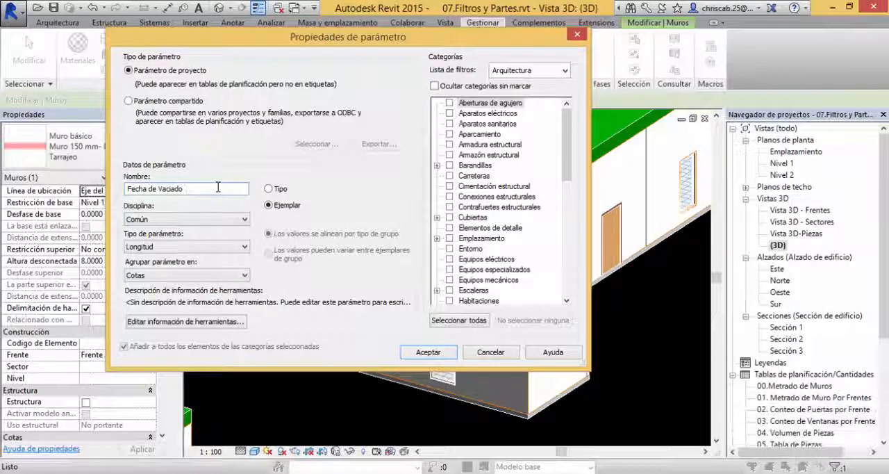
click(210, 249)
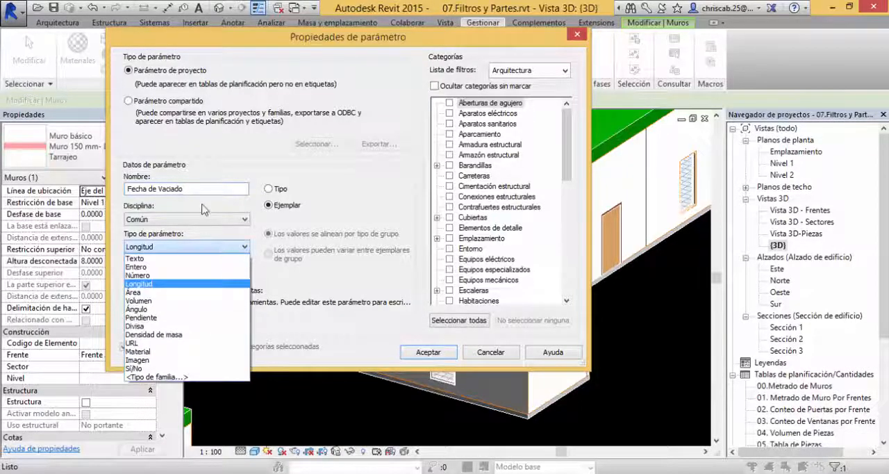
click(204, 209)
click(212, 220)
click(212, 221)
click(204, 250)
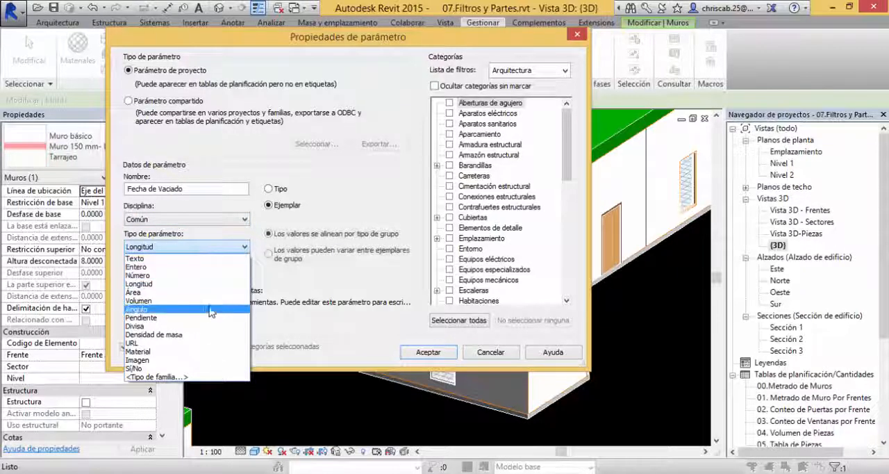
click(194, 258)
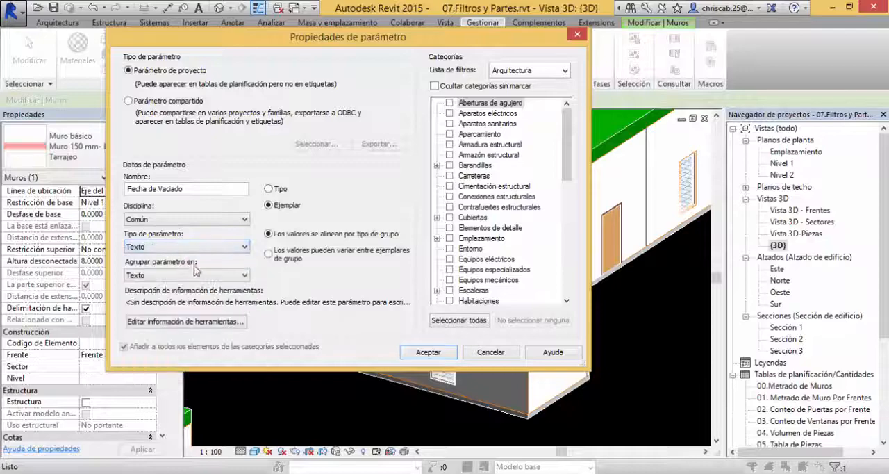
Step: Group the Fecha de Vaciado parameter under Construcción
click(194, 280)
drag(246, 211, 248, 139)
click(167, 61)
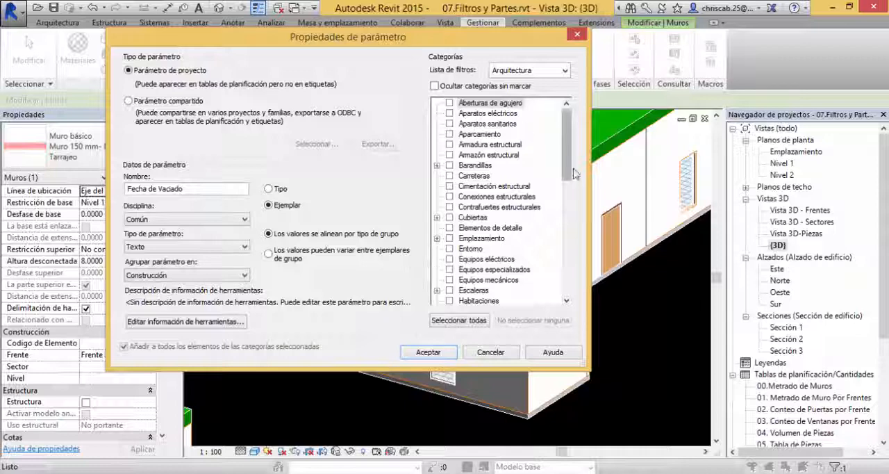
Step: Assign the Fecha de Vaciado parameter to all categories of the Arquitectura discipline
click(566, 70)
click(567, 70)
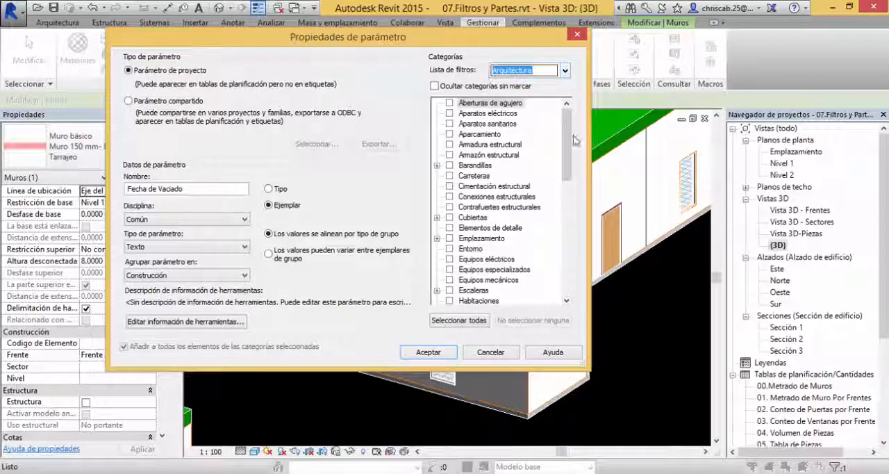
click(467, 319)
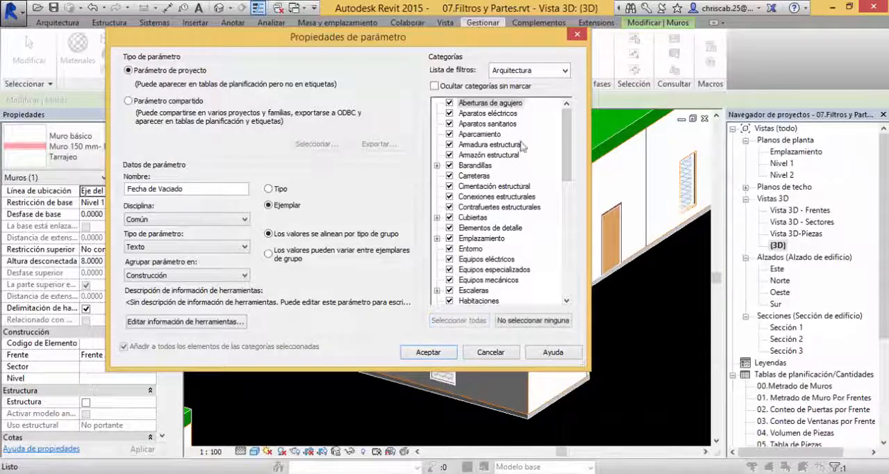
Step: Extend the category filter to Estructura, Mecánica, Electricidad and Fontanería, select all categories, and create the parameter
click(565, 70)
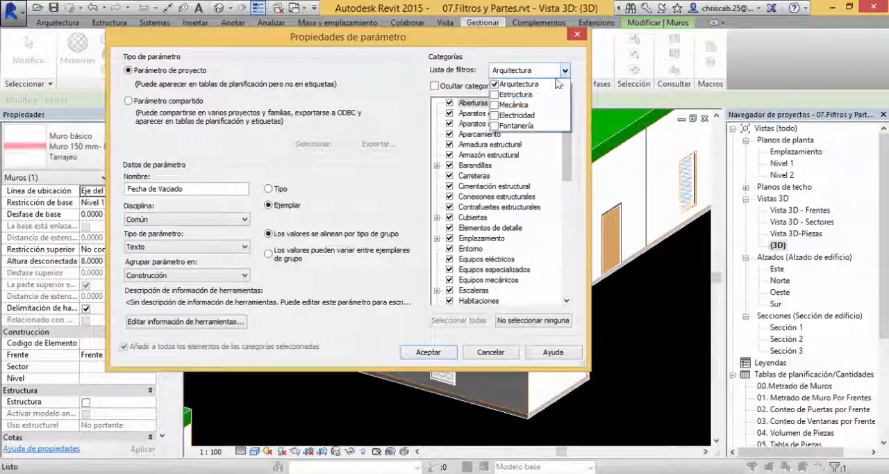
click(494, 94)
click(495, 104)
click(495, 115)
click(495, 125)
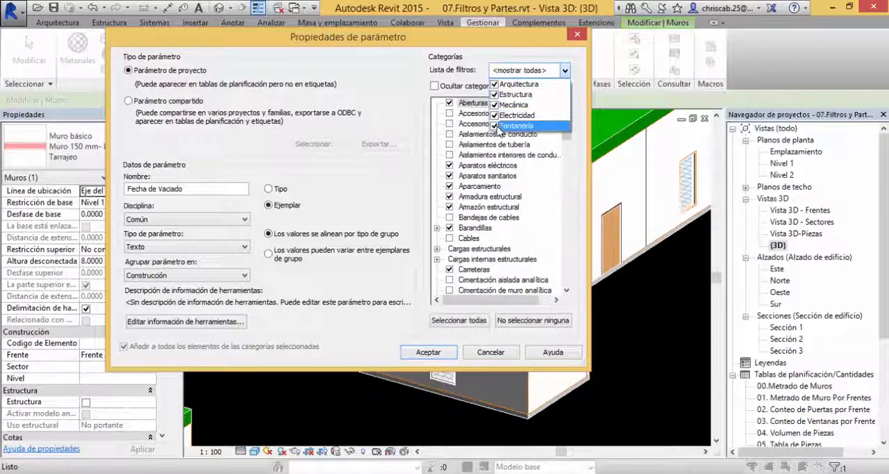
click(460, 319)
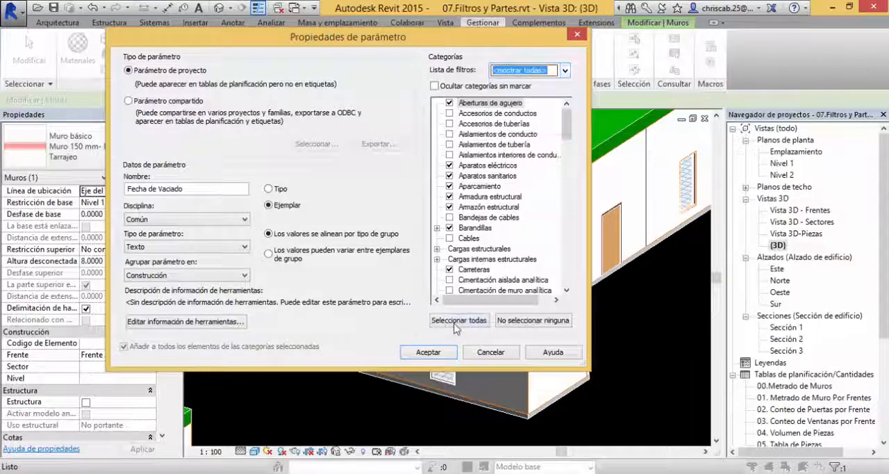
click(435, 356)
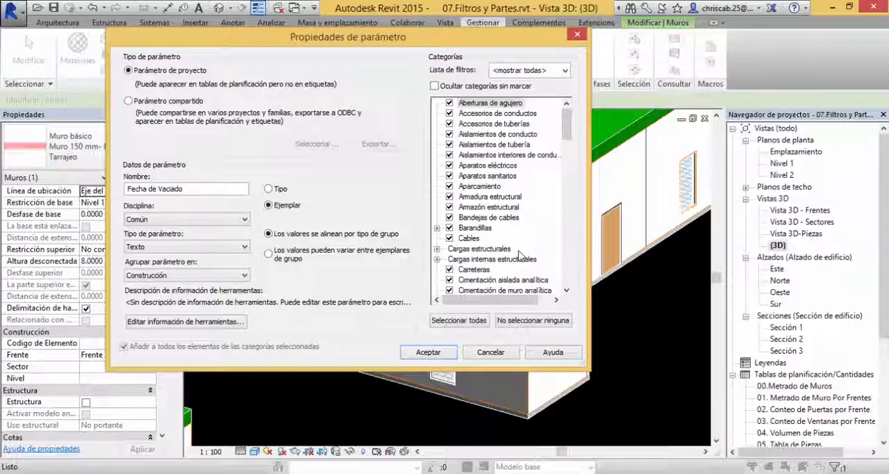
click(428, 352)
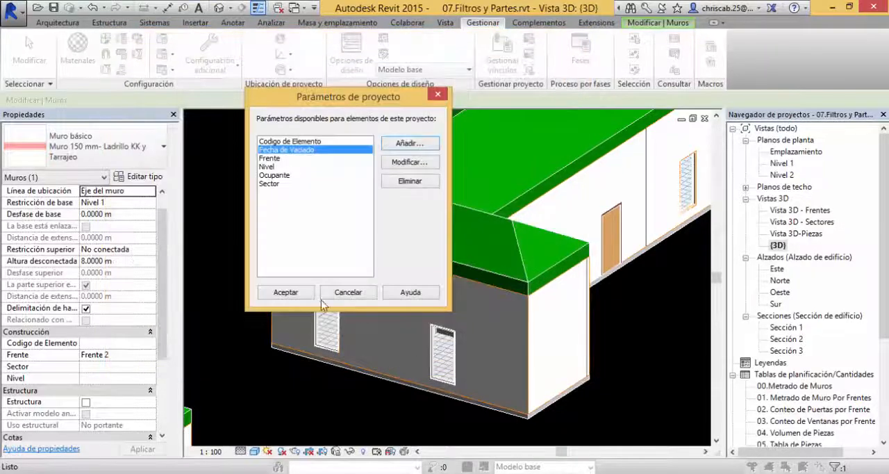
click(287, 293)
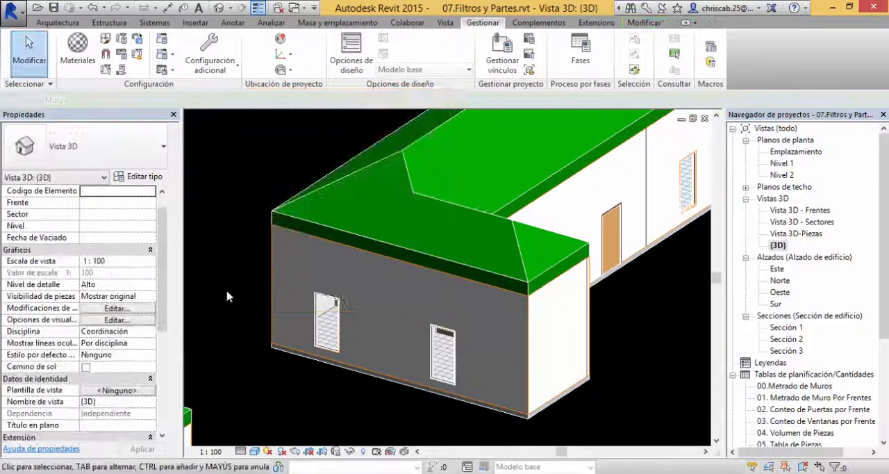
Step: Select the Frente 2 end wall to check its Fecha de Vaciado field, leaving the value blank, and clear the selection
click(277, 272)
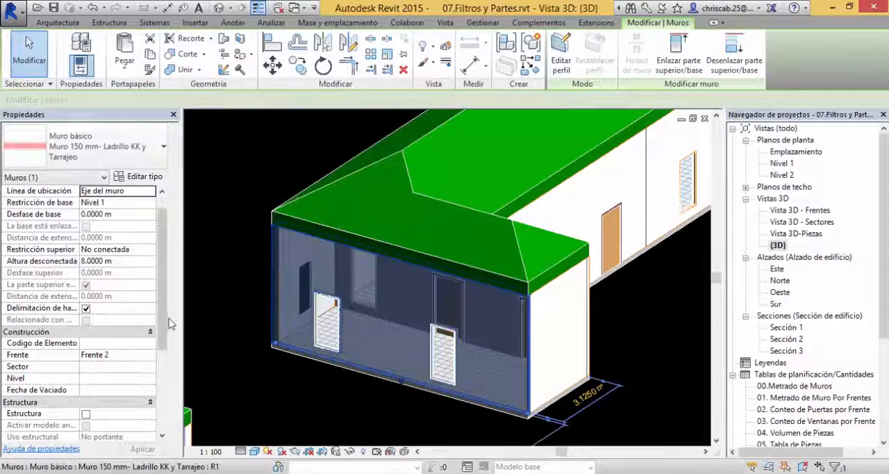
click(97, 391)
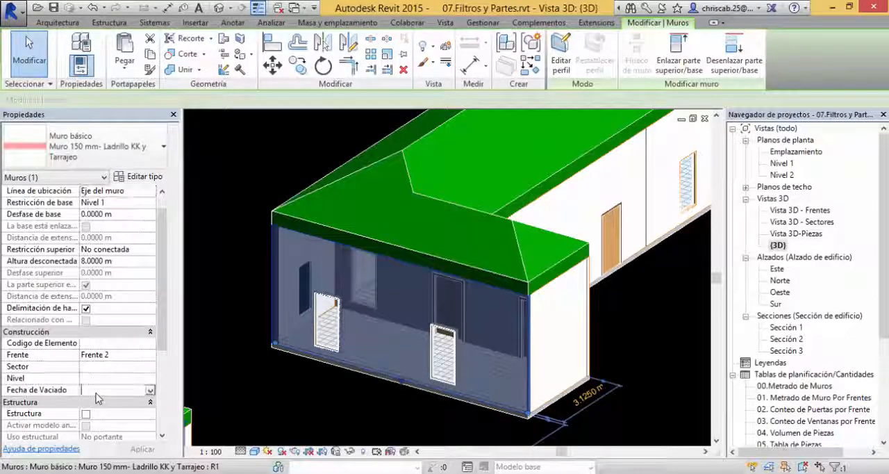
click(307, 395)
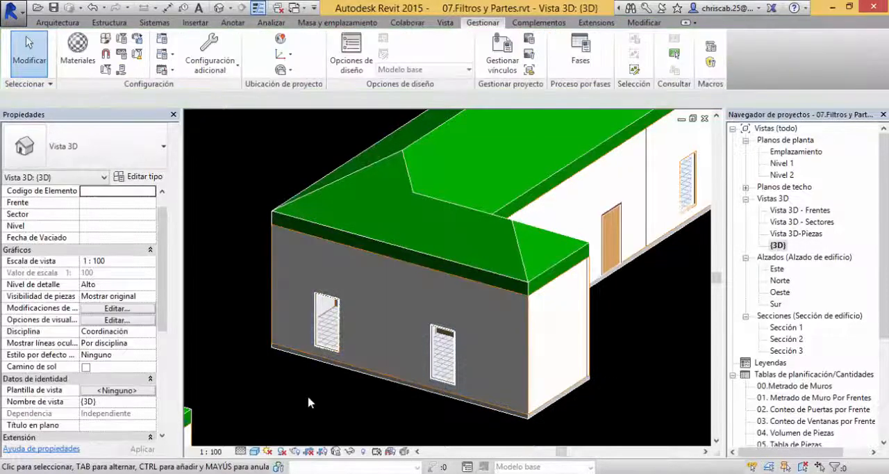
Step: Select the end wall of the Frente 1 building and check its construction parameters
scroll(312, 395, down, 2)
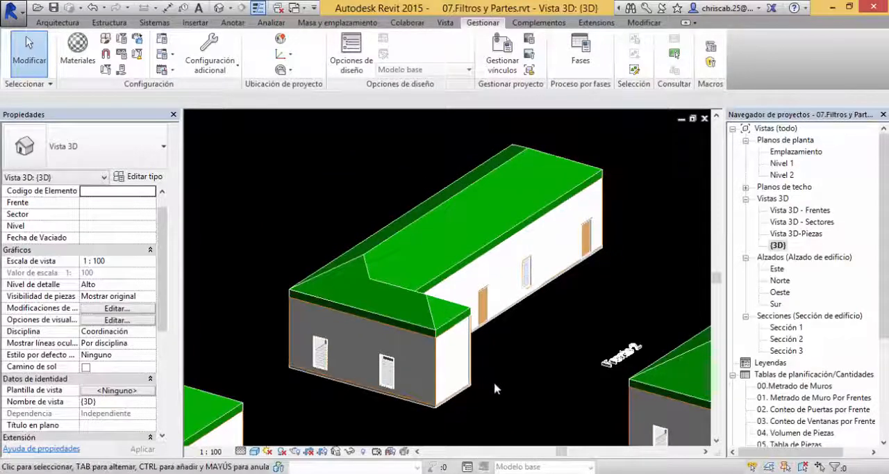
middle_drag(544, 346, 596, 336)
scroll(528, 371, down, 1)
middle_drag(526, 365, 599, 219)
scroll(372, 325, up, 2)
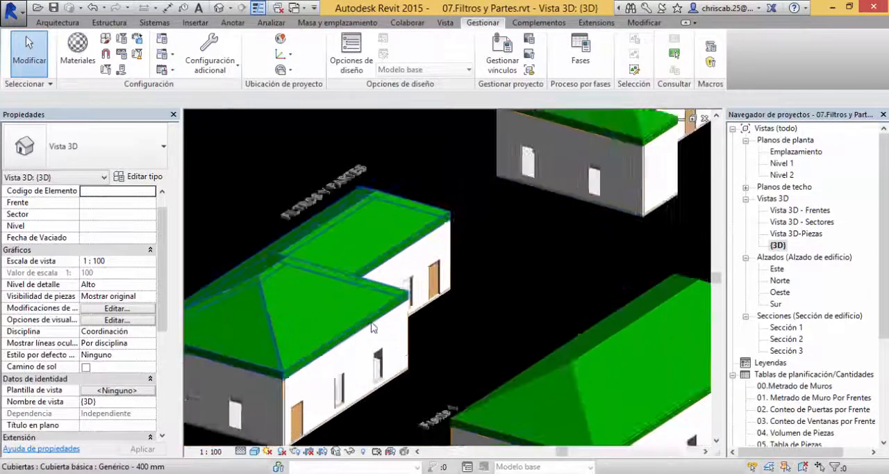
middle_drag(443, 317, 539, 251)
click(358, 356)
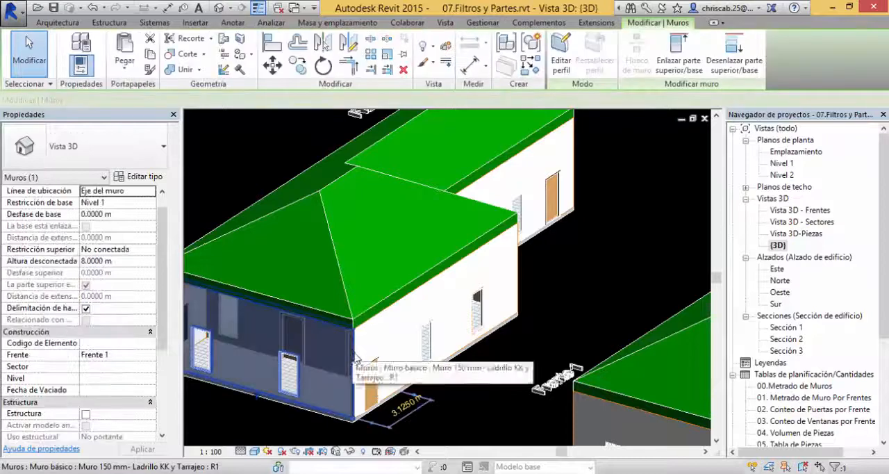
Step: Select the roof of the Frente 2 building and check its construction parameters
scroll(135, 372, down, 2)
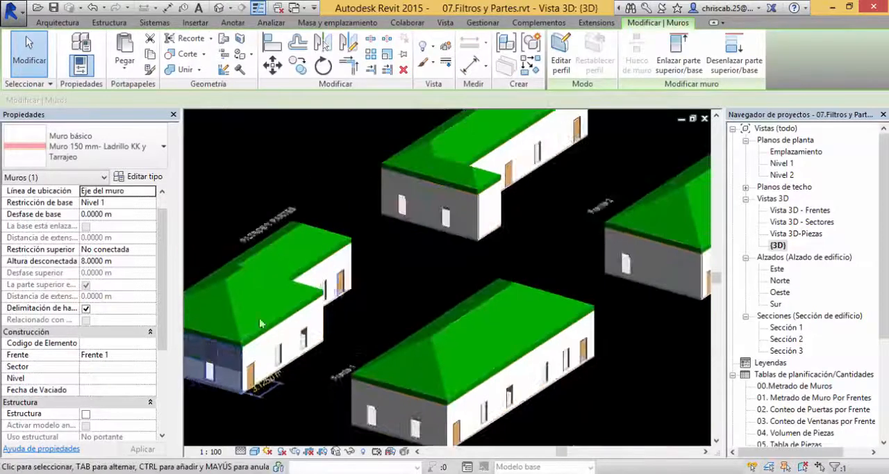
middle_drag(405, 262, 325, 345)
scroll(400, 306, up, 2)
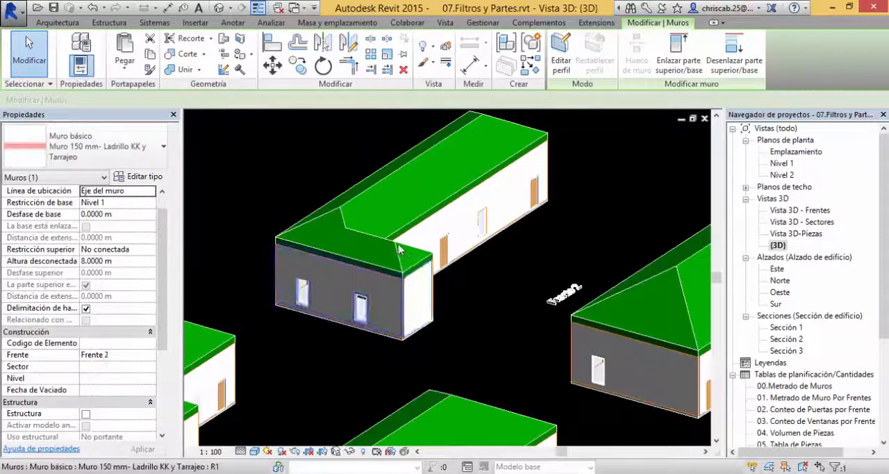
click(399, 249)
click(399, 246)
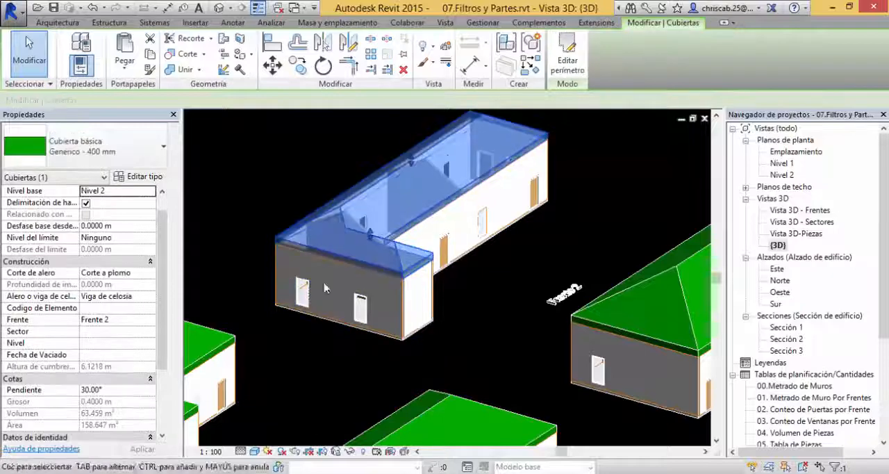
Step: Select the roof of the Frente 4 building and check its front classification
scroll(225, 325, down, 2)
middle_drag(474, 366, 399, 252)
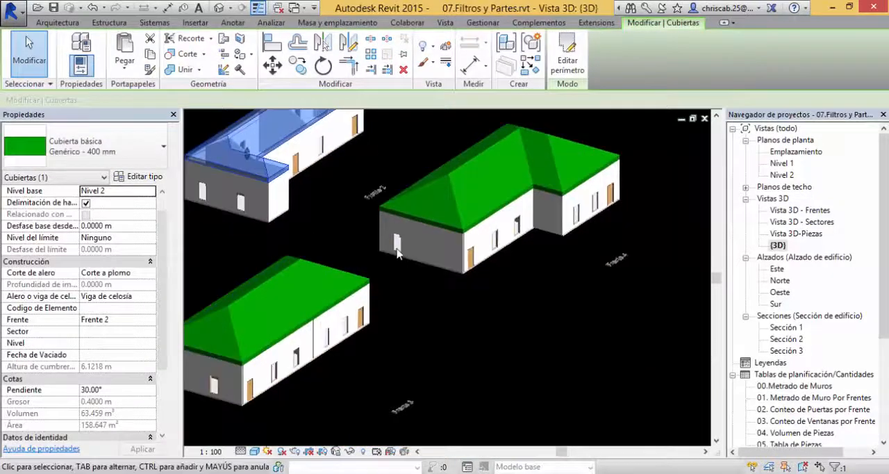
click(461, 223)
click(460, 217)
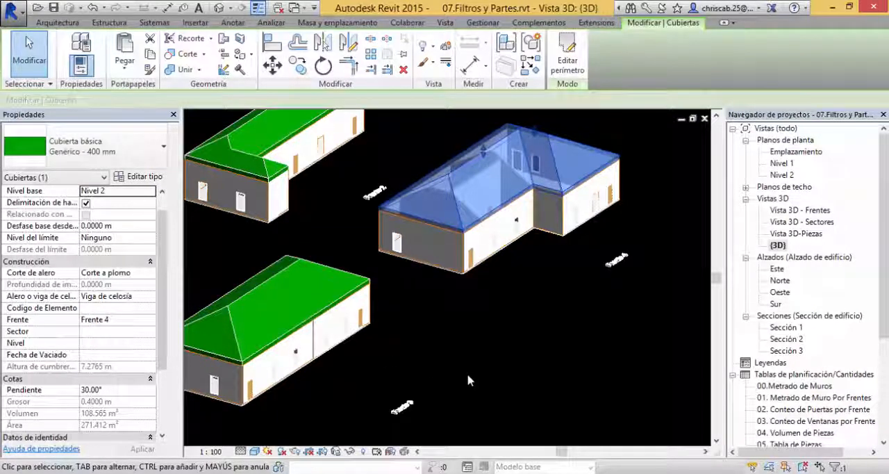
Step: View the site from above and select the whole Frente 4 building with its label to check the common parameters
scroll(469, 376, down, 2)
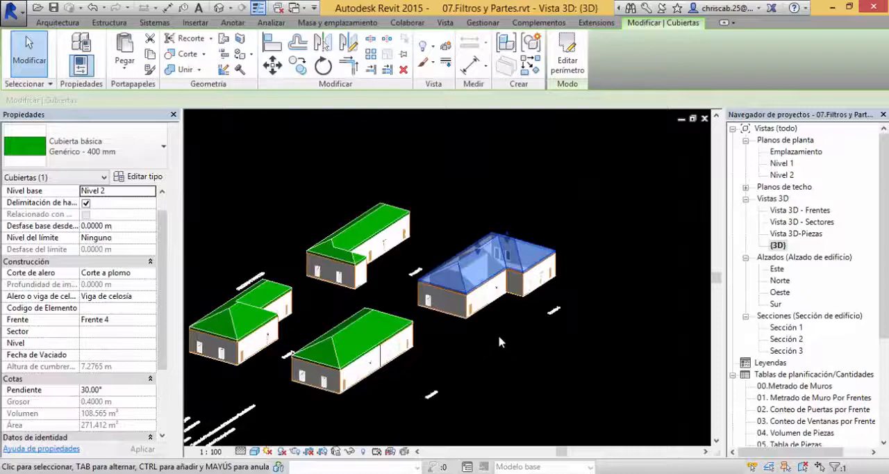
shift+middle_drag(500, 337, 395, 211)
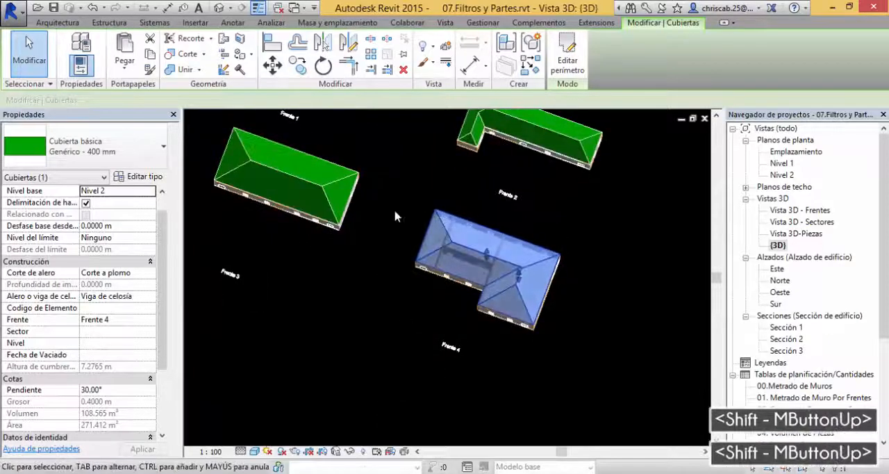
click(394, 216)
drag(400, 189, 585, 337)
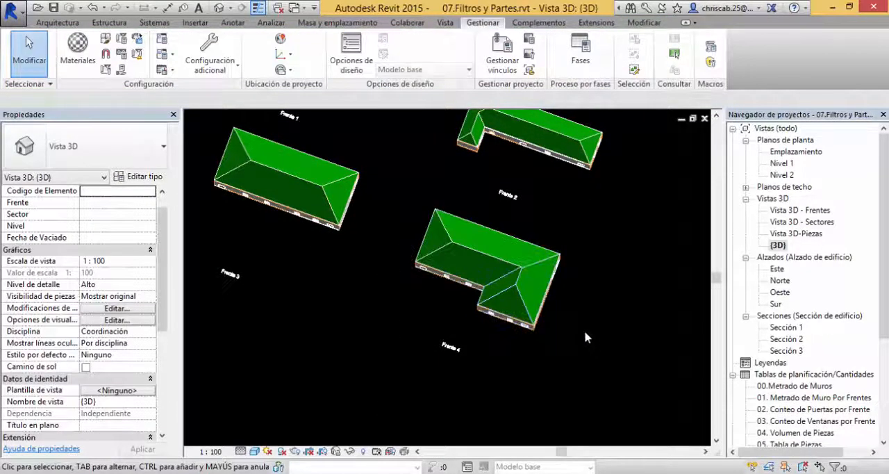
drag(591, 369, 389, 208)
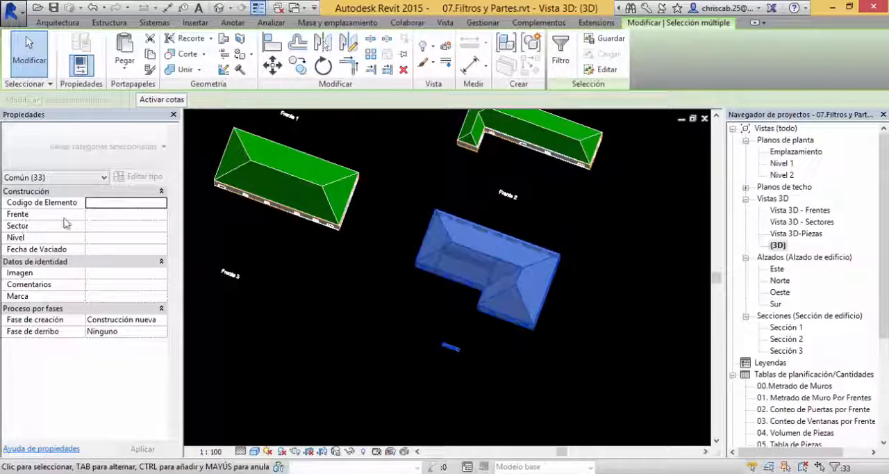
click(111, 216)
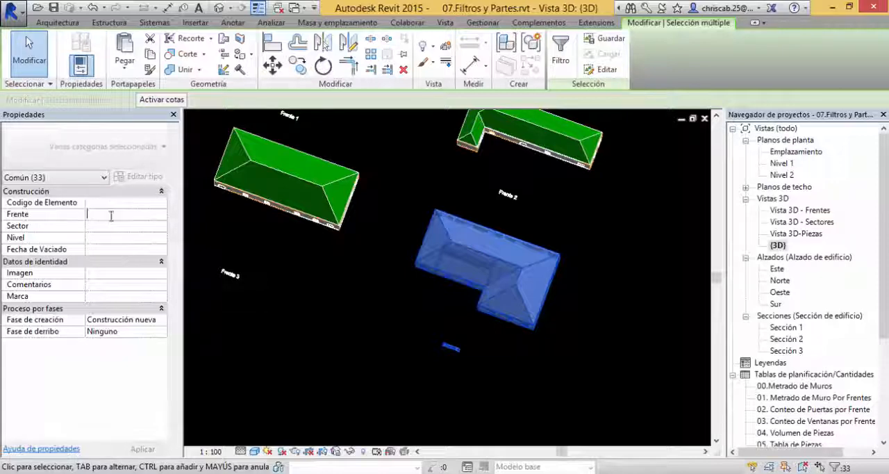
Step: Reselect the Frente 4 building without its text label and check the shared Frente value
click(381, 314)
mouse_move(408, 340)
shift+middle_down()
mouse_move(425, 390)
mouse_move(413, 327)
shift+middle_up()
drag(401, 206, 577, 324)
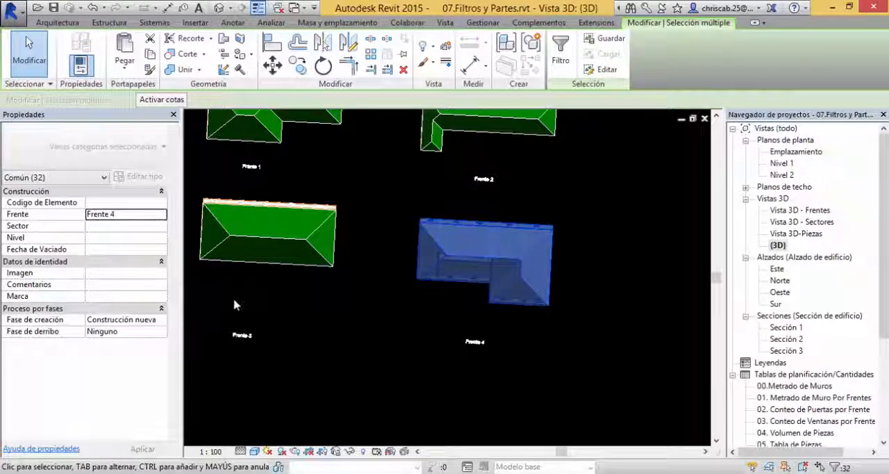
Step: Select all elements of the Frente 3 building, then those of Frente 1, and check each group's shared Frente value
middle_drag(234, 302, 492, 395)
drag(271, 238, 464, 351)
middle_drag(312, 268, 298, 336)
drag(256, 176, 450, 292)
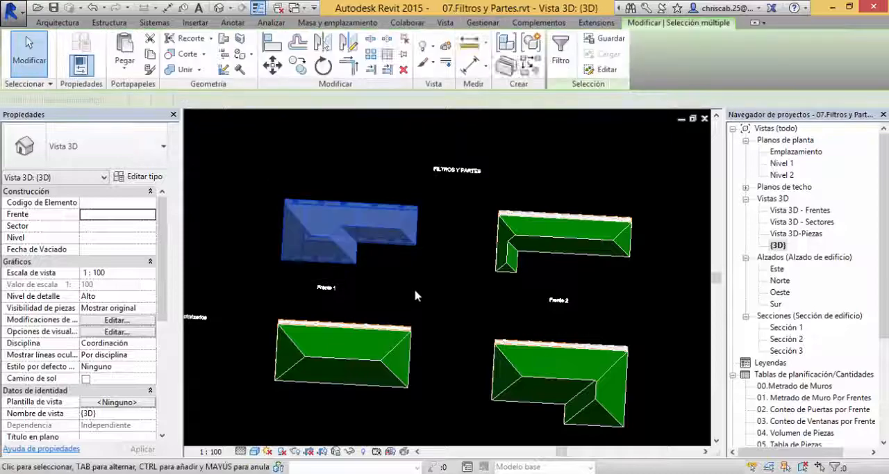
middle_drag(442, 277, 372, 293)
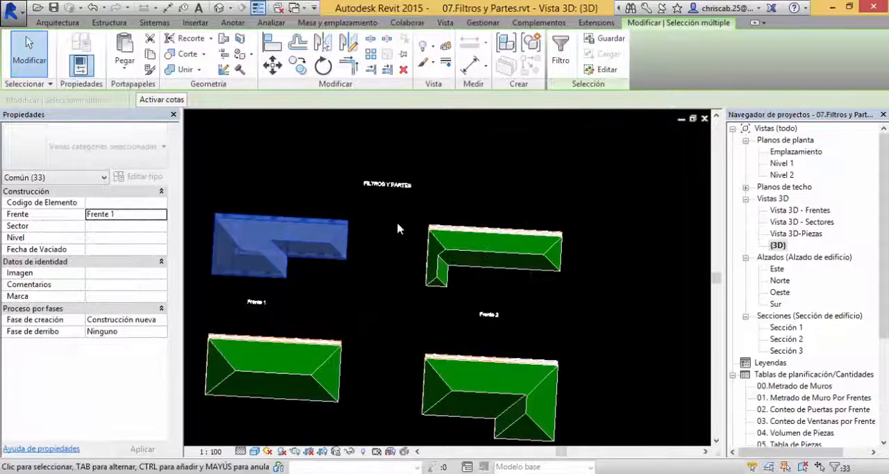
Step: Select all elements of the Frente 2 building to check their shared Frente value, and clear the selection in an oblique view
drag(408, 206, 594, 303)
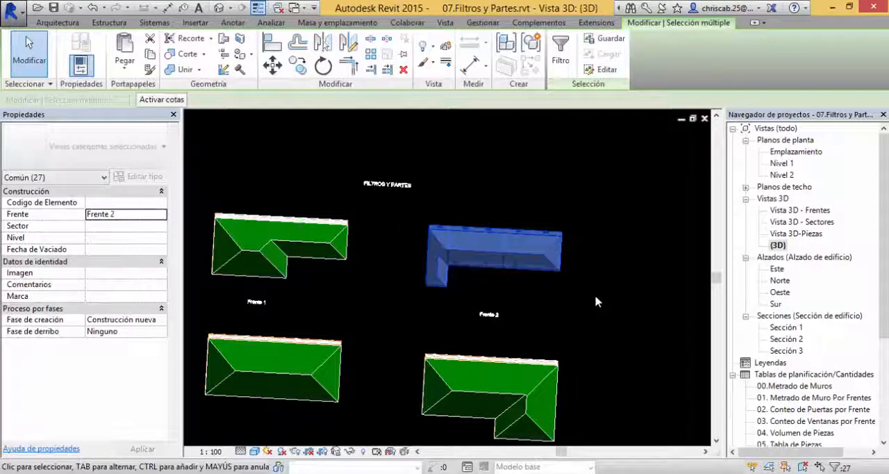
click(600, 274)
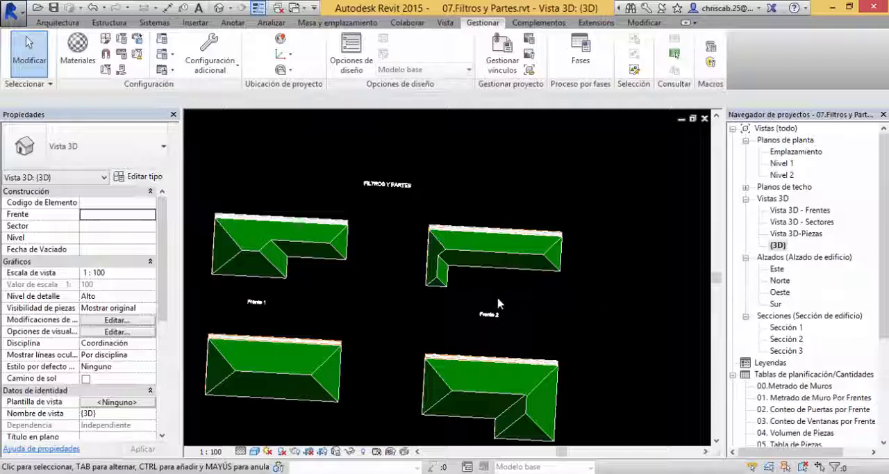
drag(497, 297, 594, 301)
click(575, 288)
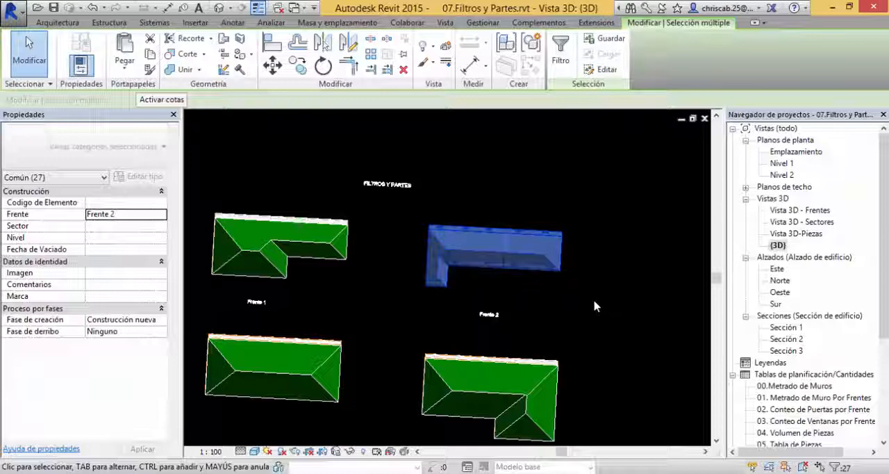
shift+middle_drag(585, 333, 537, 288)
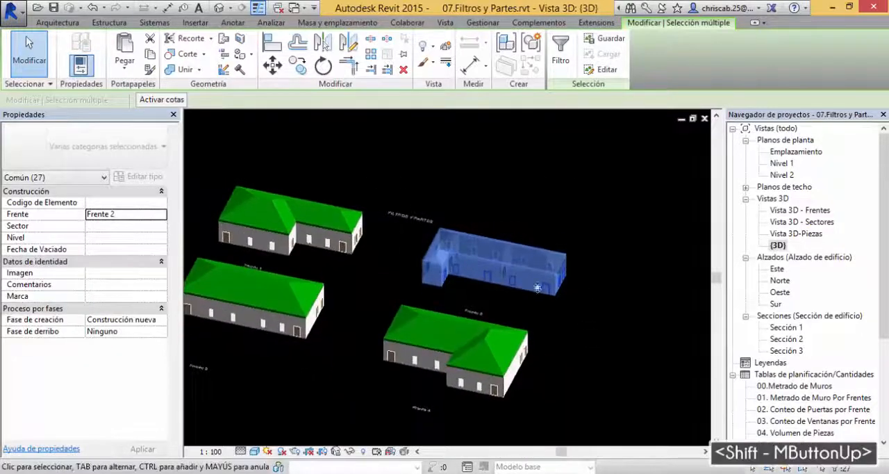
click(562, 340)
shift+middle_drag(563, 340, 599, 337)
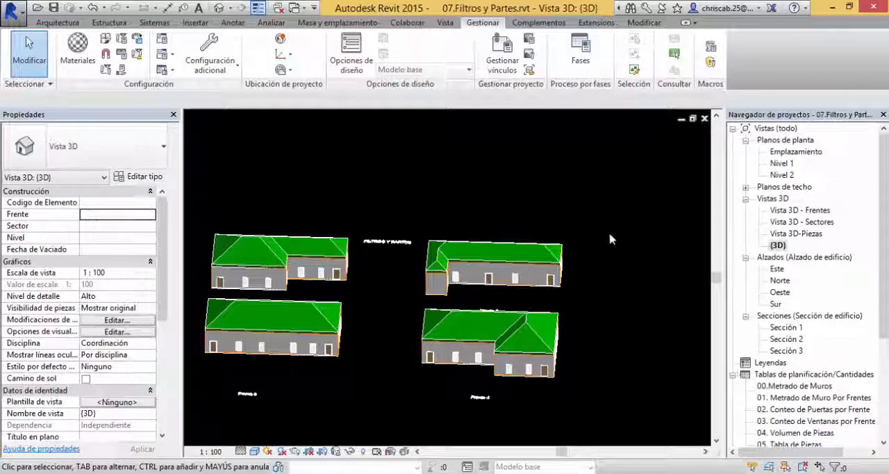
Step: Open the 00.Metrado de Muros schedule and narrow its Codigo de Elemento and Familia y tipo columns to fit their contents
drag(882, 309, 882, 403)
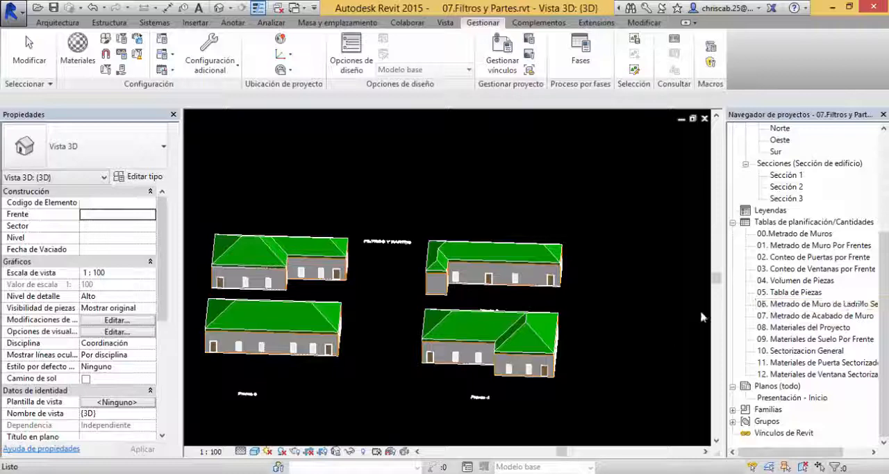
click(613, 241)
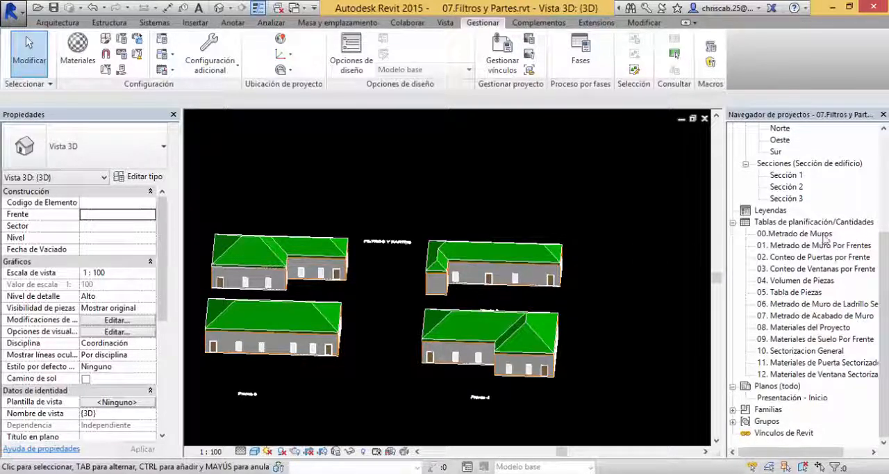
click(823, 234)
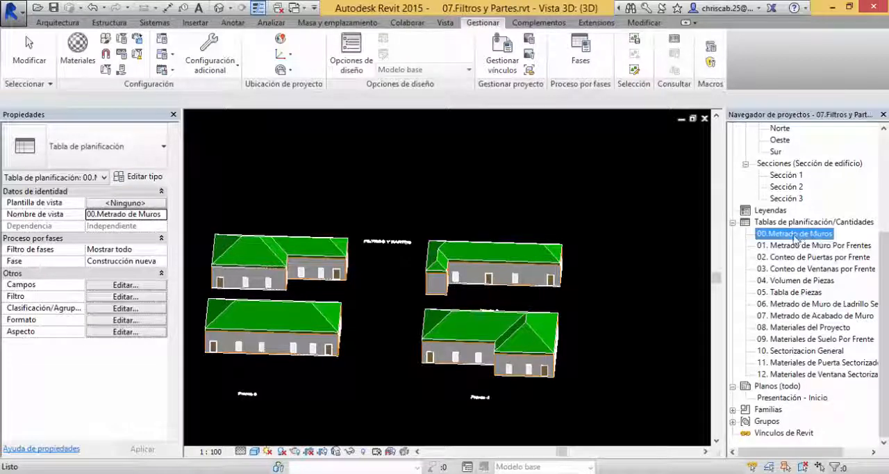
double_click(796, 235)
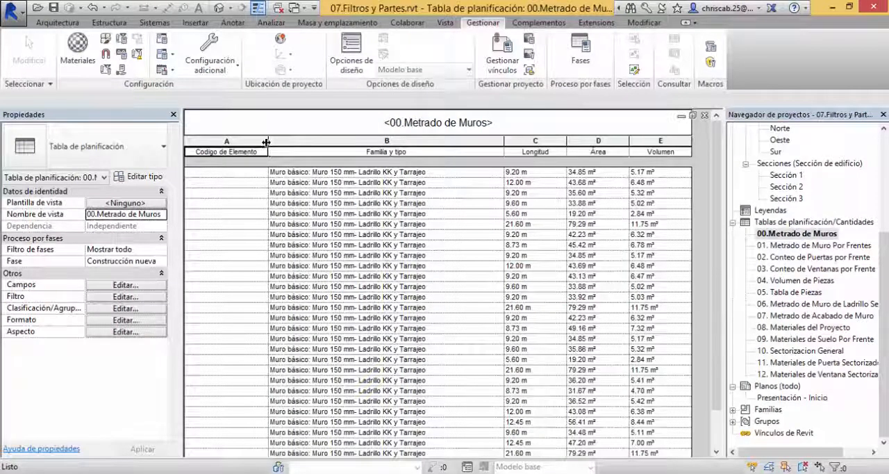
drag(266, 142, 256, 142)
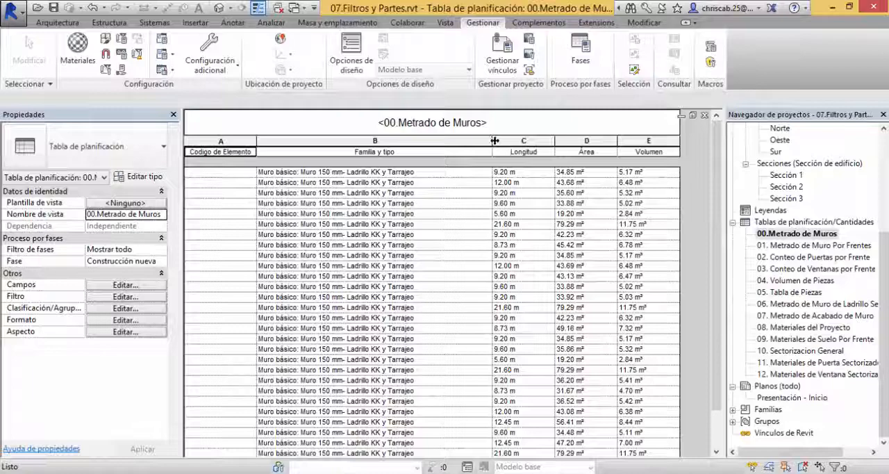
drag(494, 141, 425, 167)
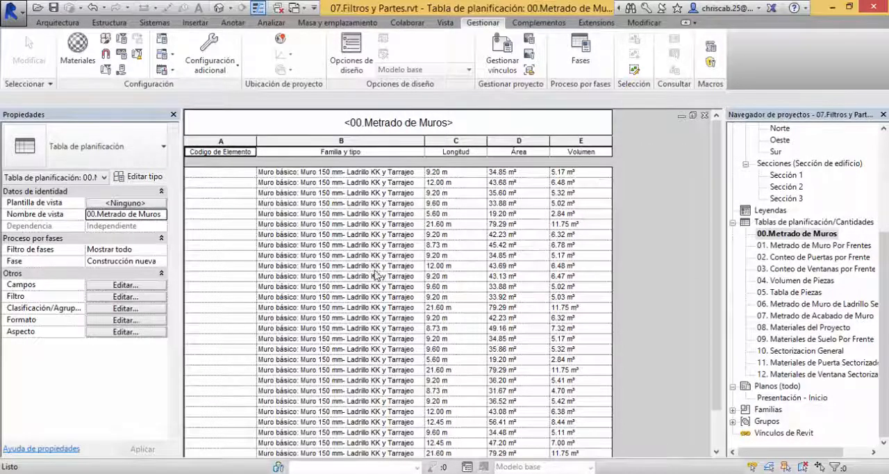
Step: Review the wall rows in 00.Metrado de Muros, and open 01. Metrado de Muro Por Frentes to examine its grouping by Frente
scroll(343, 220, down, 2)
scroll(423, 362, up, 2)
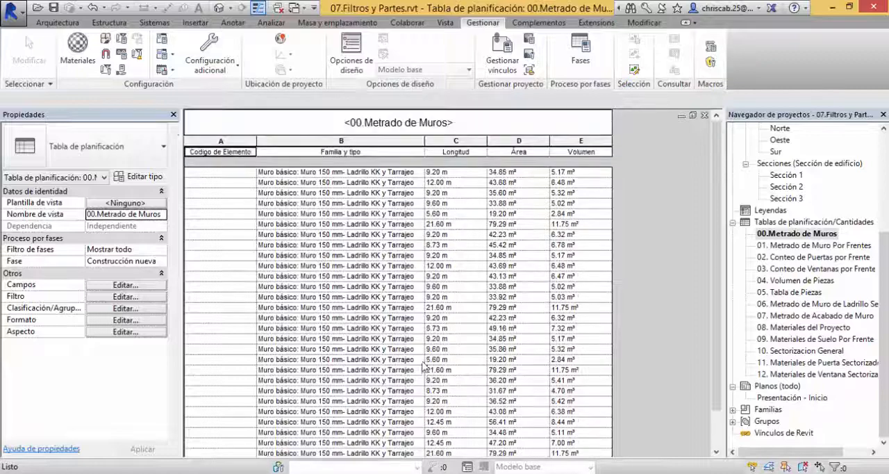
scroll(423, 362, down, 2)
scroll(423, 362, up, 2)
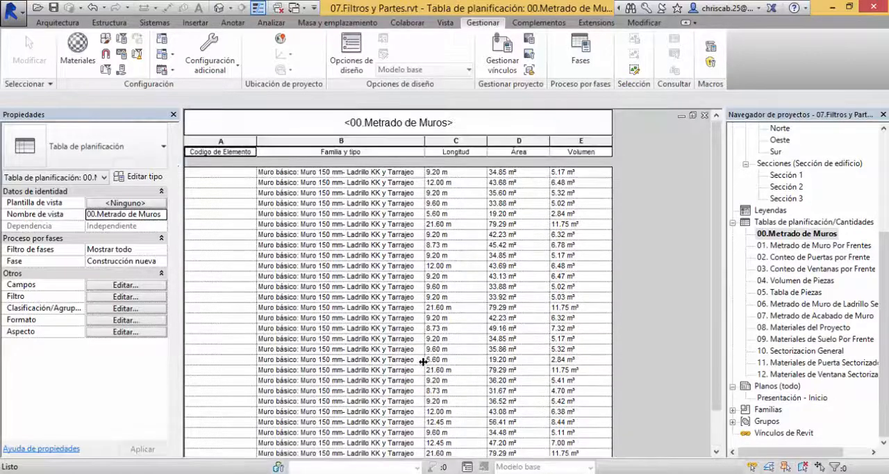
scroll(423, 362, down, 2)
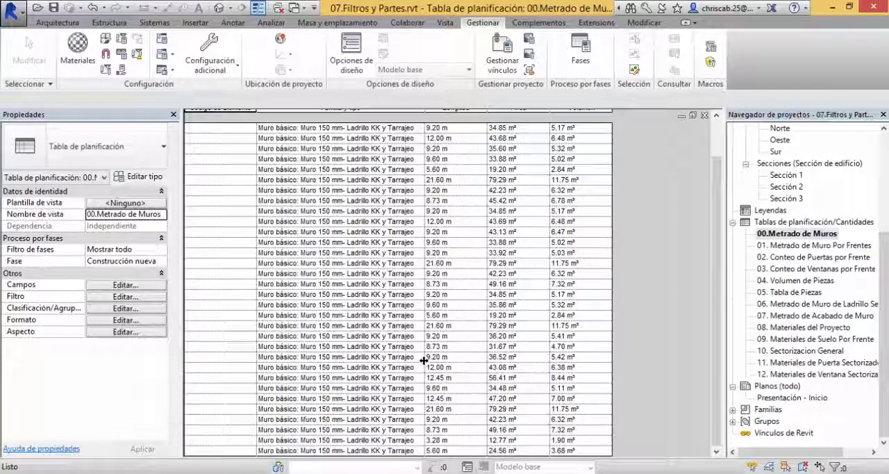
double_click(805, 247)
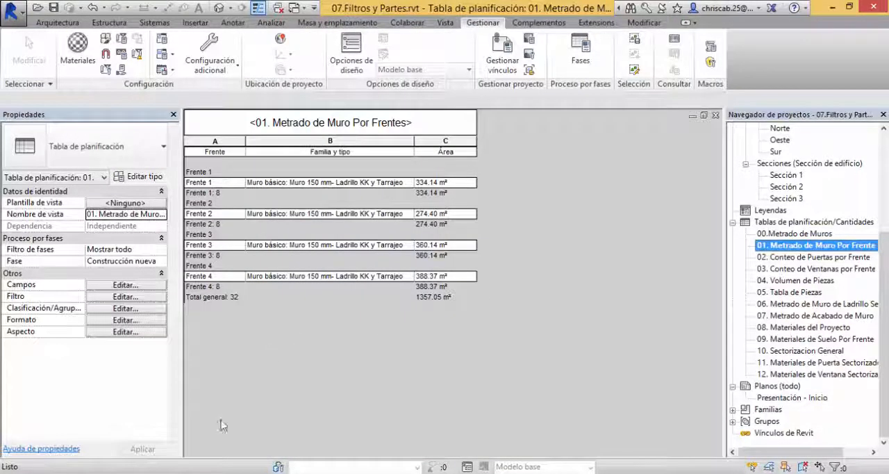
click(231, 150)
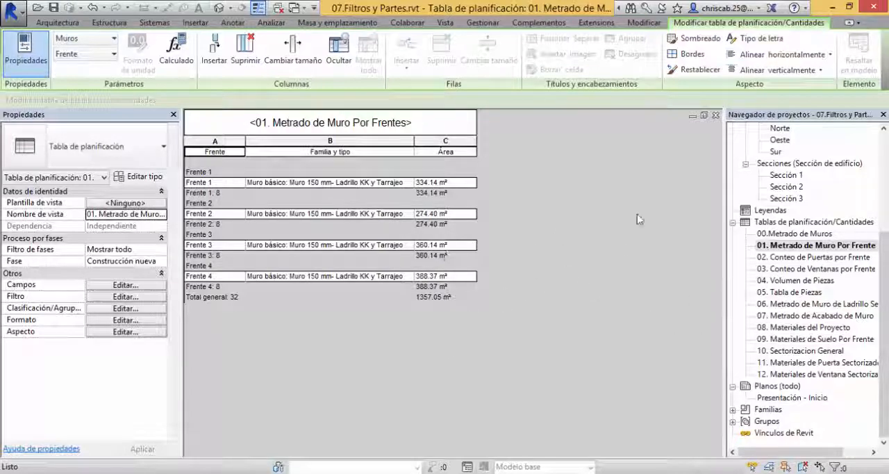
Step: Delete the schedule 01. Metrado de Muro Por Frentes from the project
click(806, 246)
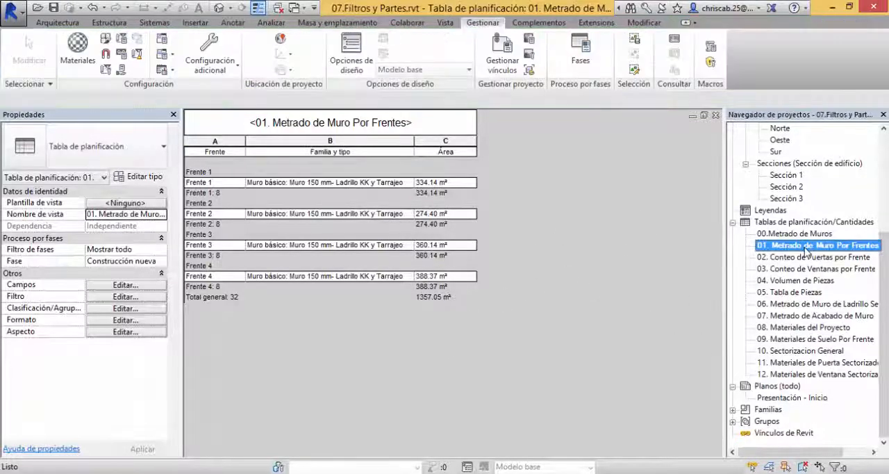
key(Delete)
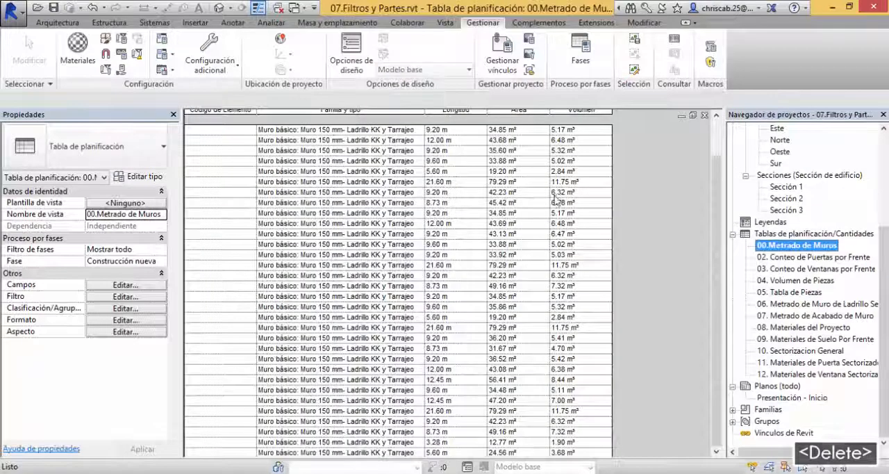
drag(719, 256, 713, 174)
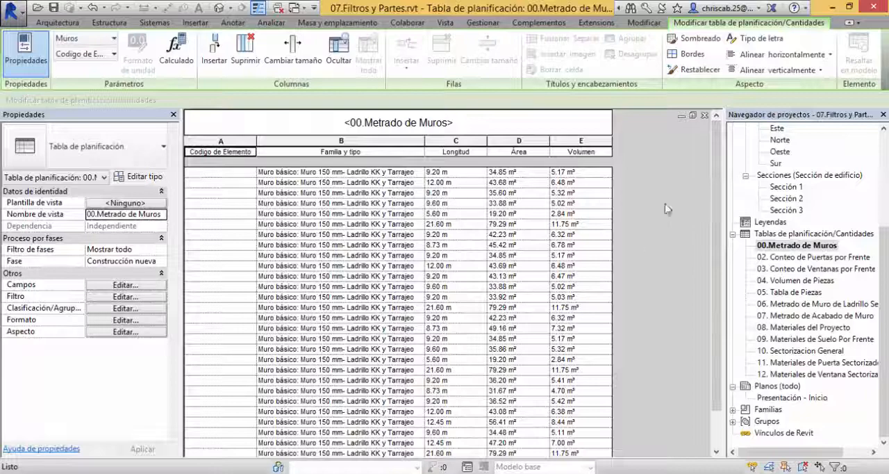
Step: Start a new building component schedule for the Muros category
click(446, 24)
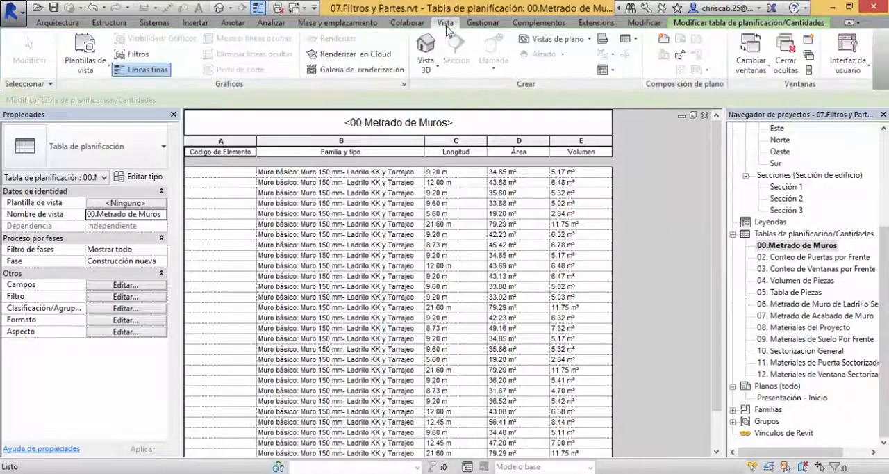
click(629, 39)
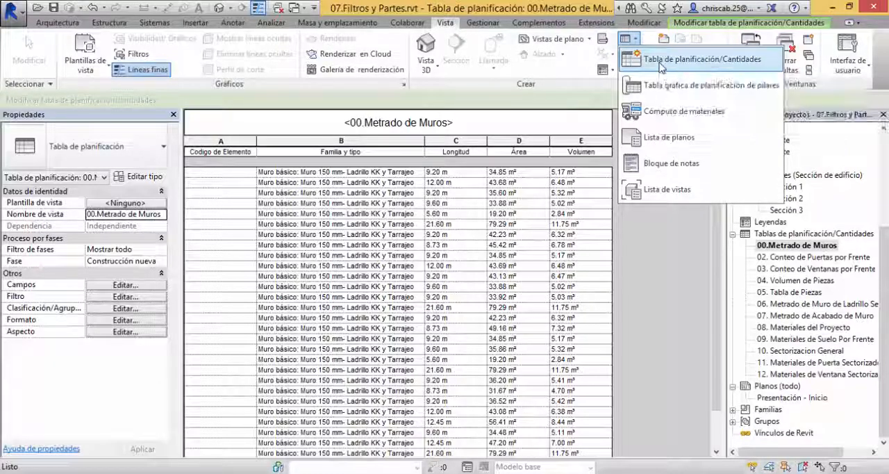
click(661, 61)
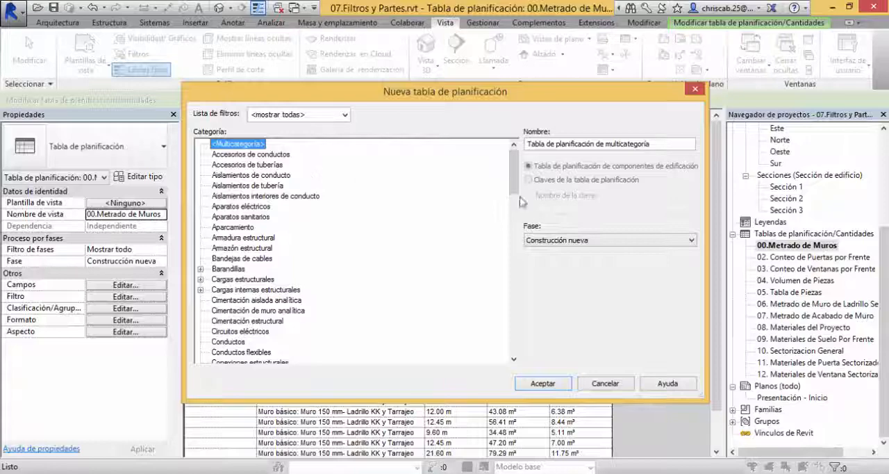
drag(516, 174, 508, 268)
click(221, 196)
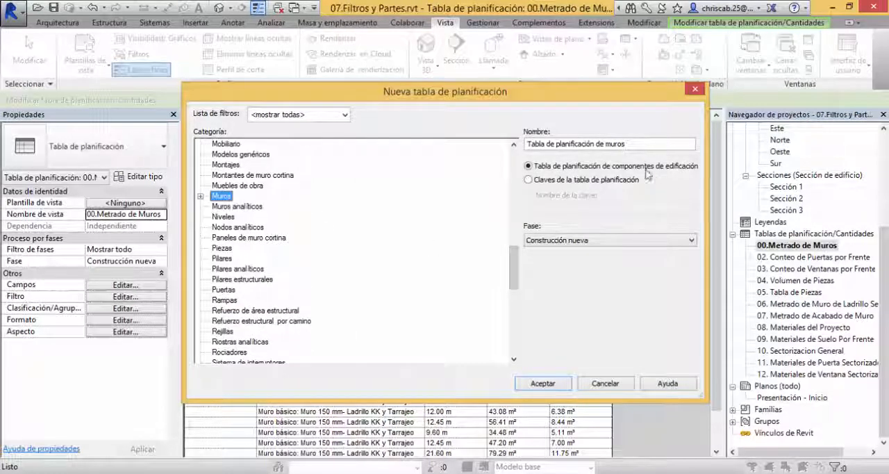
Step: Name the new wall schedule 01. Metrado de Muros por Frente and continue to its field settings
key(Tab)
text(01. Metrado)
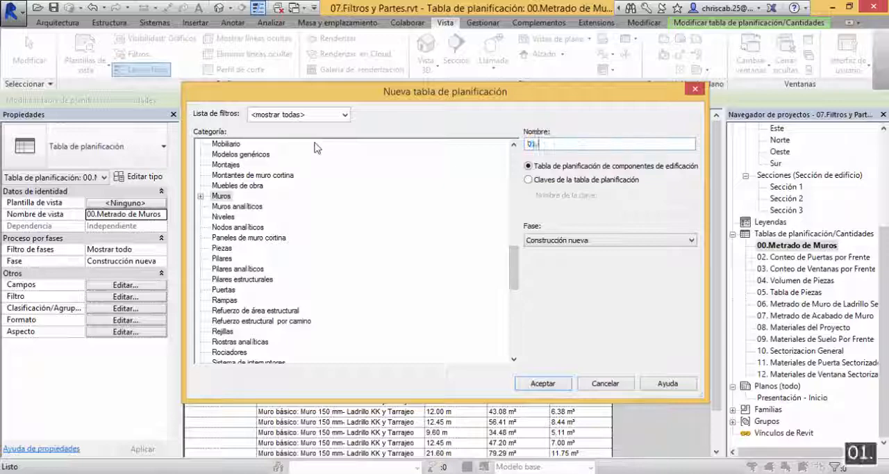
text( de M)
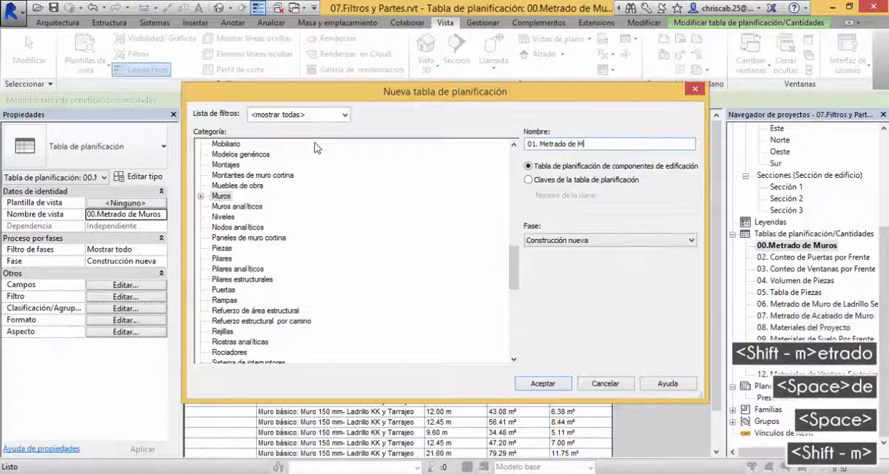
text(uros Sectorizados)
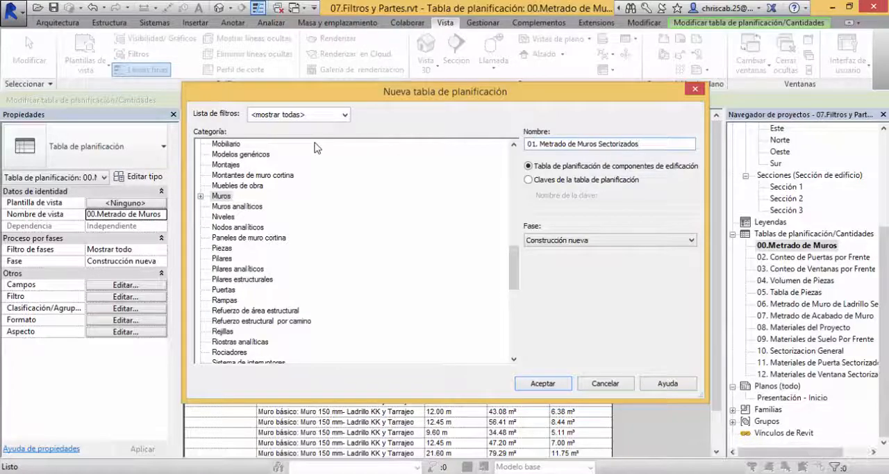
key(ctrl+shift+Left)
text(por Frente)
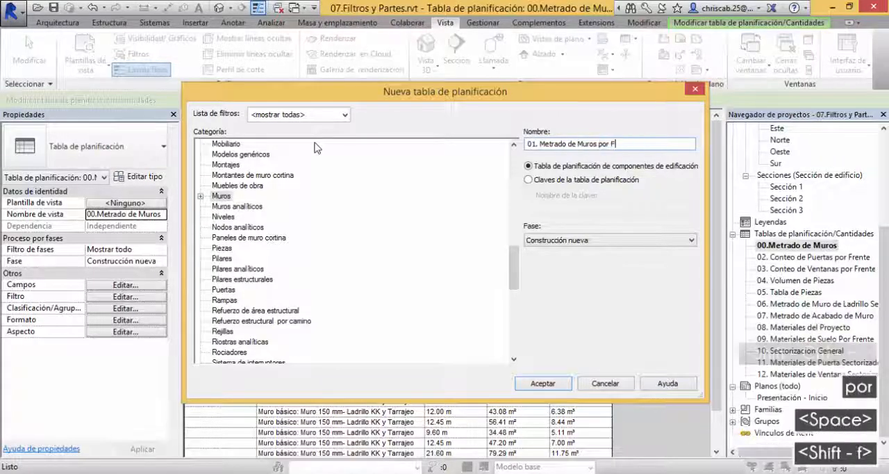
click(544, 384)
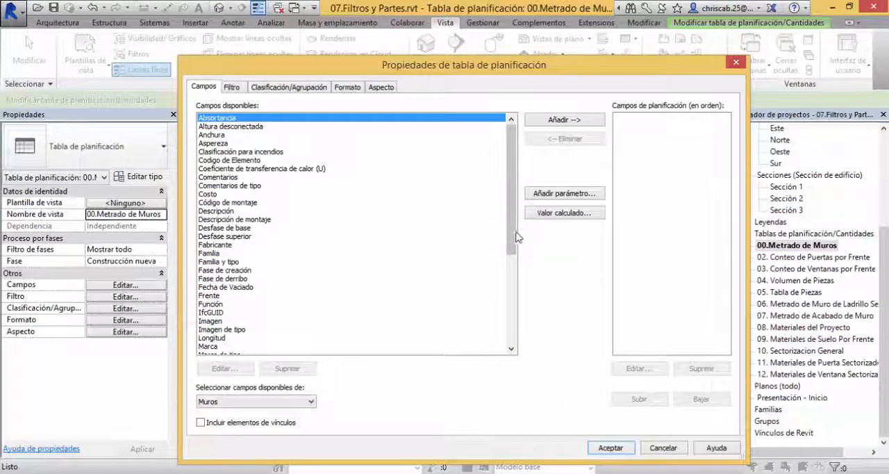
Step: Add the fields Frente, Familia y tipo and Área to the schedule in that order and generate the table
drag(517, 235, 517, 321)
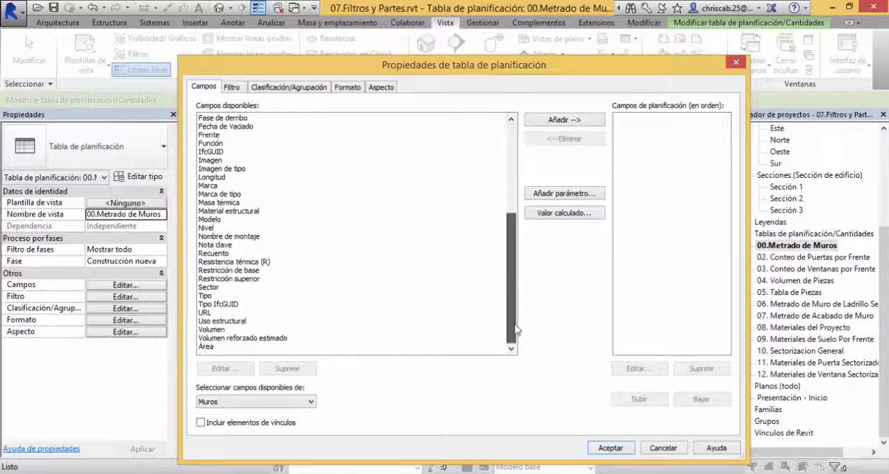
double_click(207, 136)
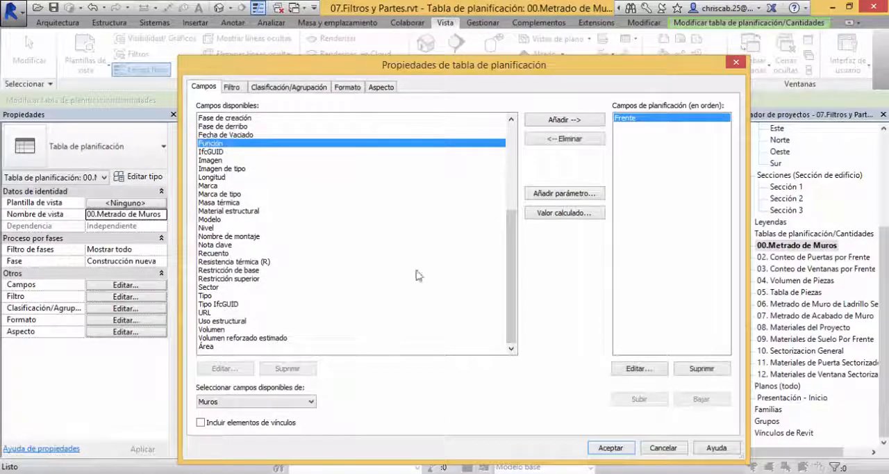
drag(514, 262, 515, 241)
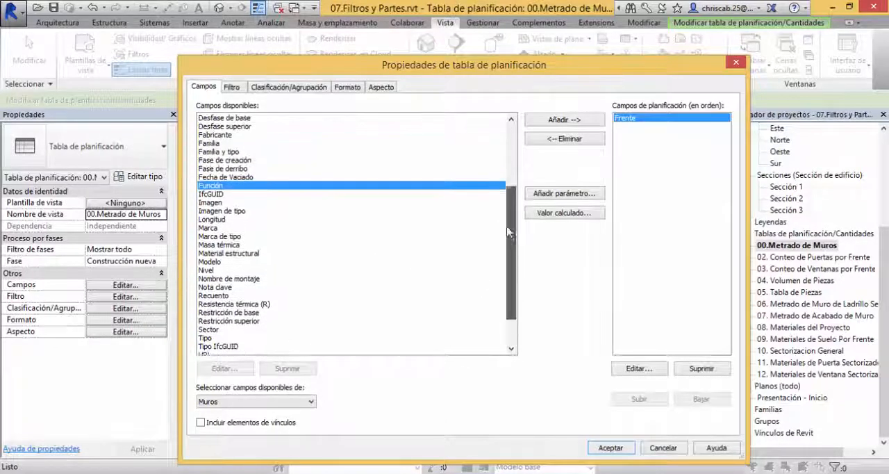
double_click(241, 152)
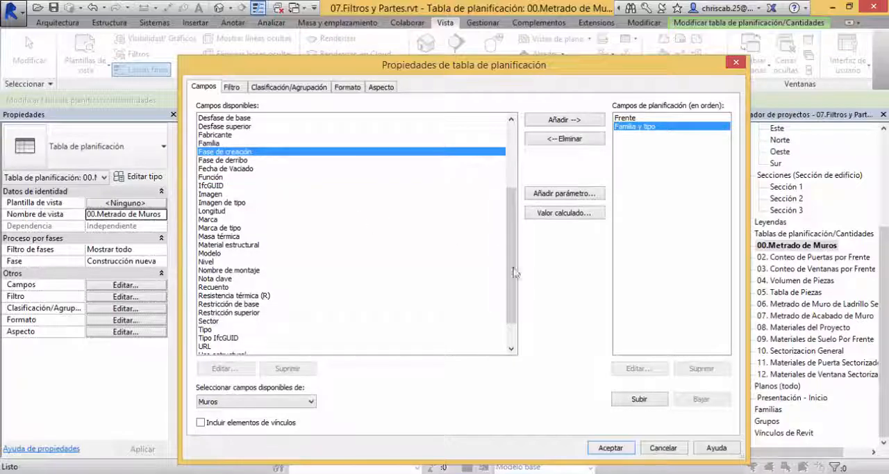
drag(518, 271, 518, 290)
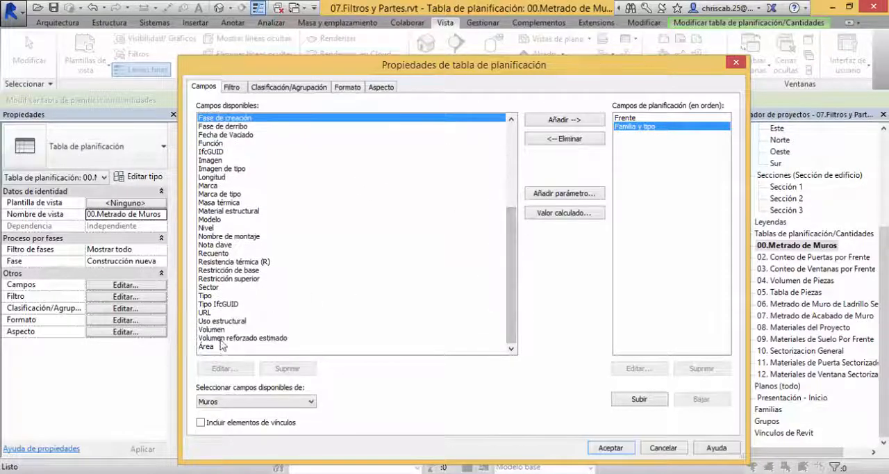
click(219, 347)
double_click(219, 347)
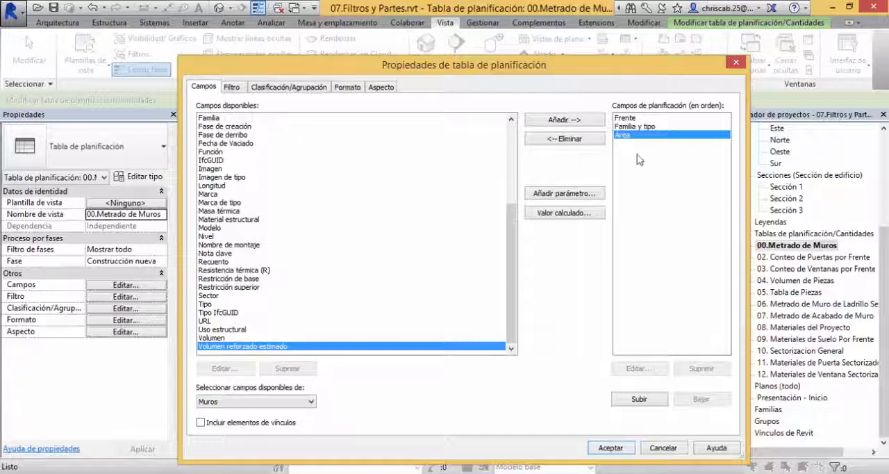
click(640, 398)
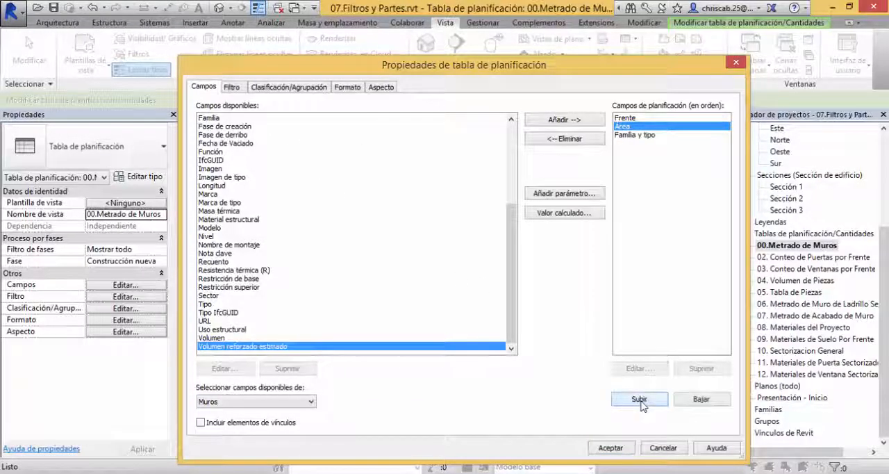
click(701, 398)
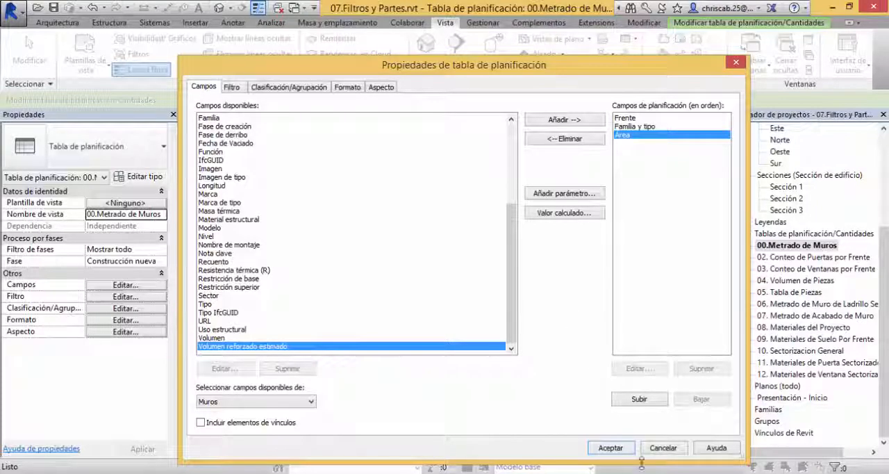
click(616, 448)
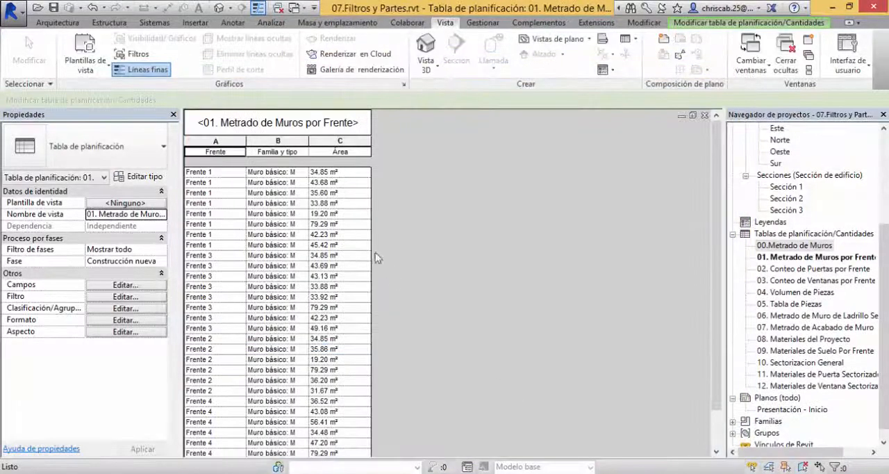
Step: Widen the Familia y tipo column of the new schedule to fit the full wall type names
scroll(332, 240, down, 2)
scroll(359, 350, up, 2)
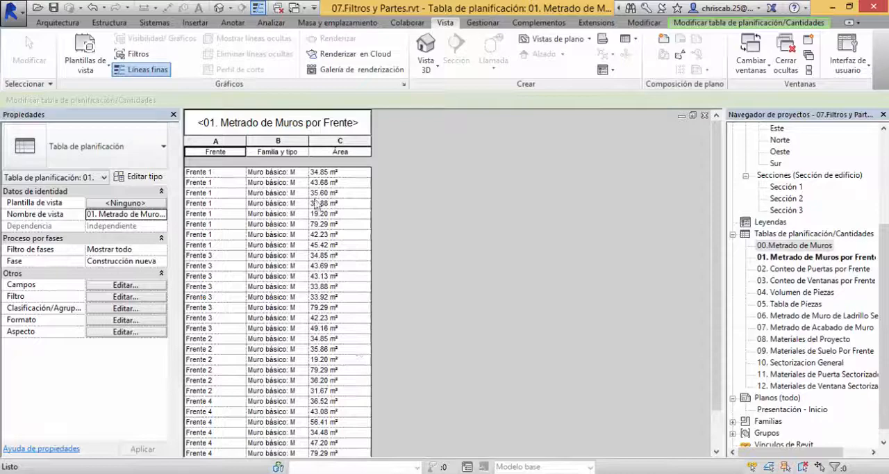
drag(307, 141, 422, 144)
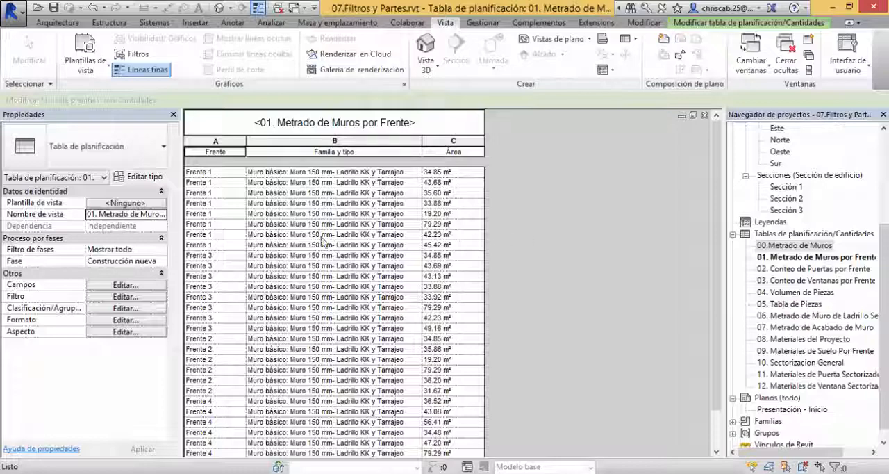
Step: Sort the wall schedule by Frente in ascending order, with a header and a footer showing title, count and totals
click(125, 312)
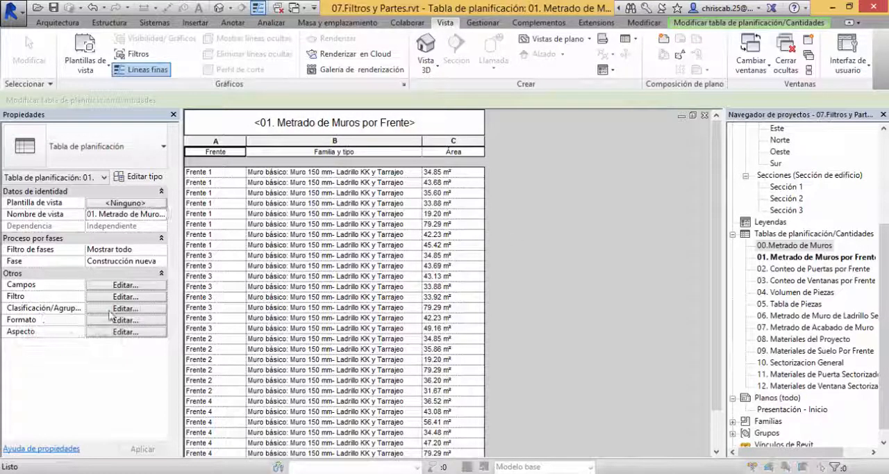
drag(426, 72, 550, 89)
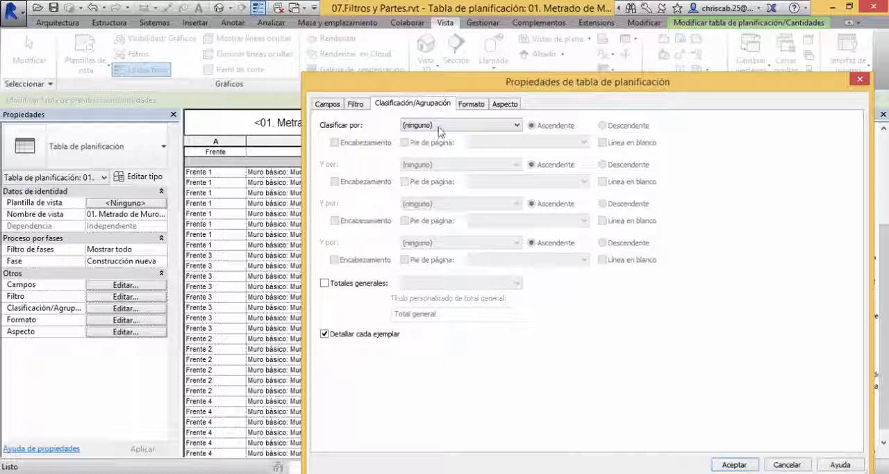
click(438, 125)
click(438, 146)
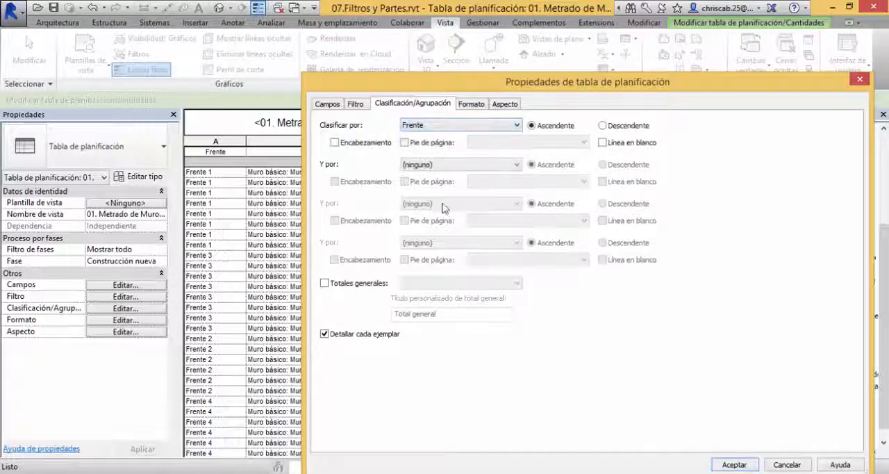
click(335, 142)
click(404, 142)
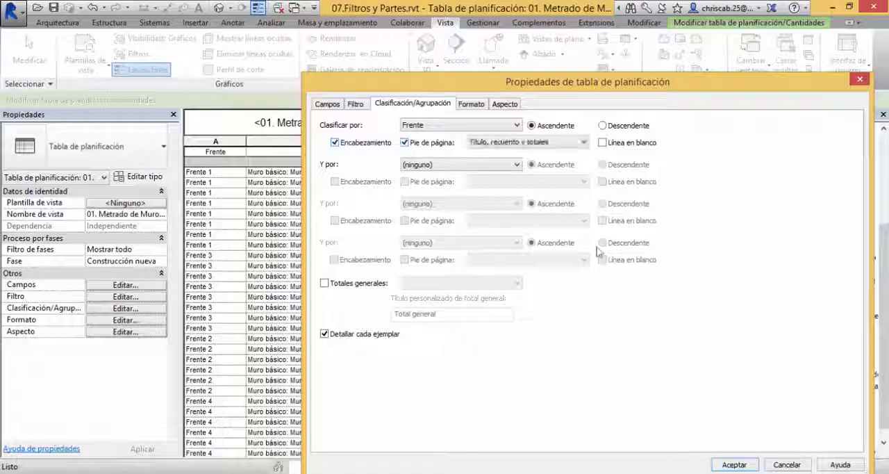
drag(474, 89, 403, 58)
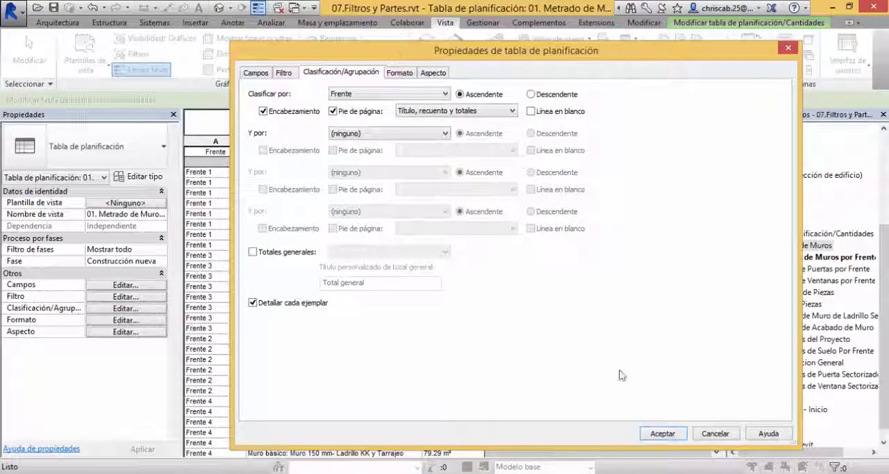
click(663, 435)
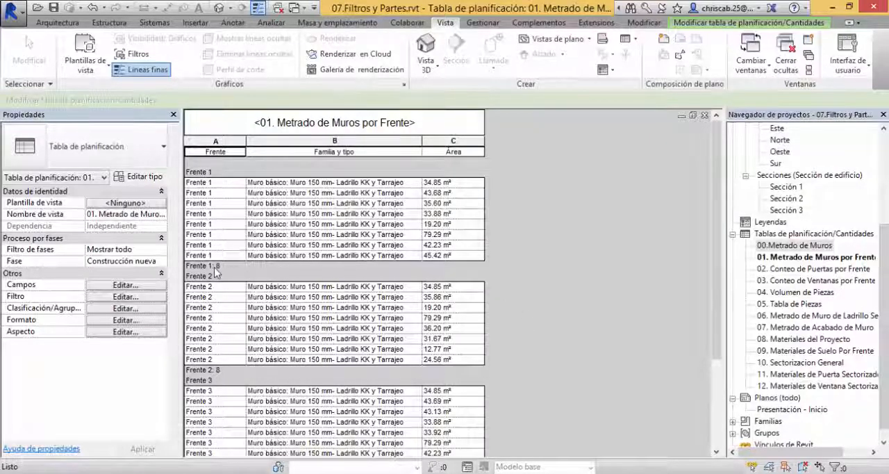
Step: Set the Área field's format in the wall schedule to calculate totals
scroll(226, 389, down, 4)
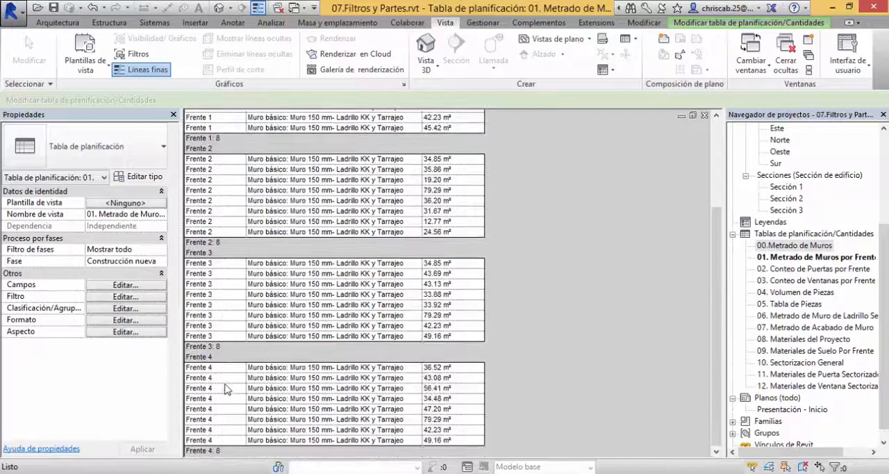
scroll(247, 396, up, 4)
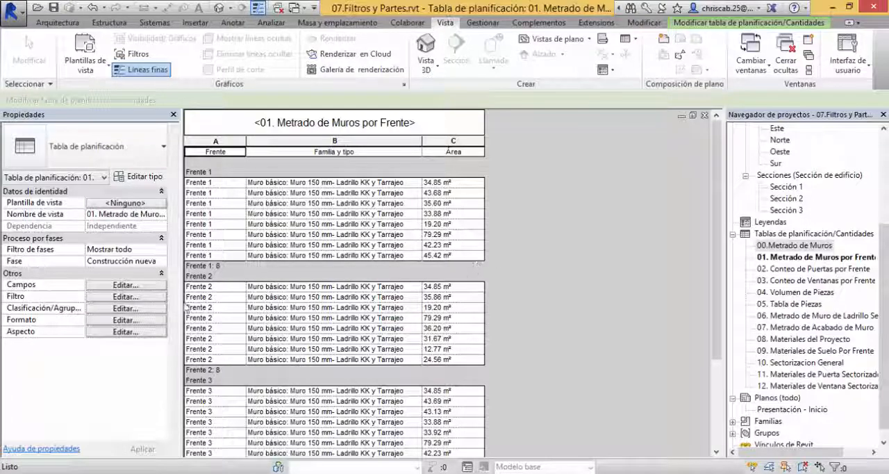
click(100, 323)
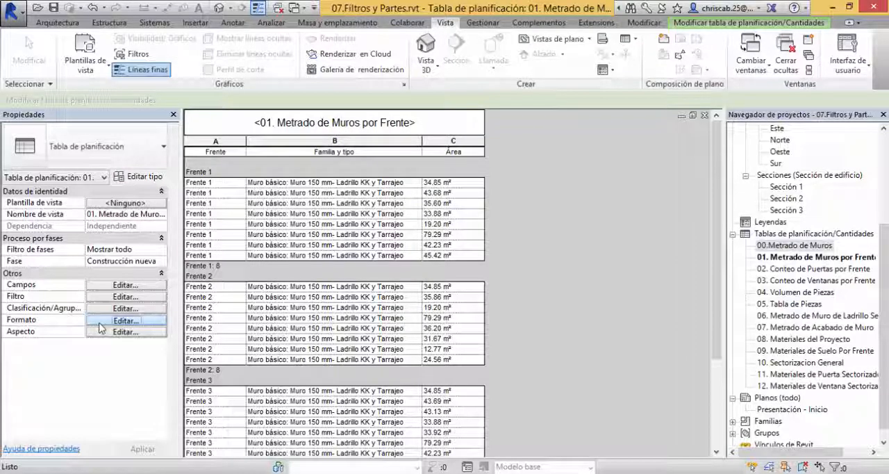
click(116, 323)
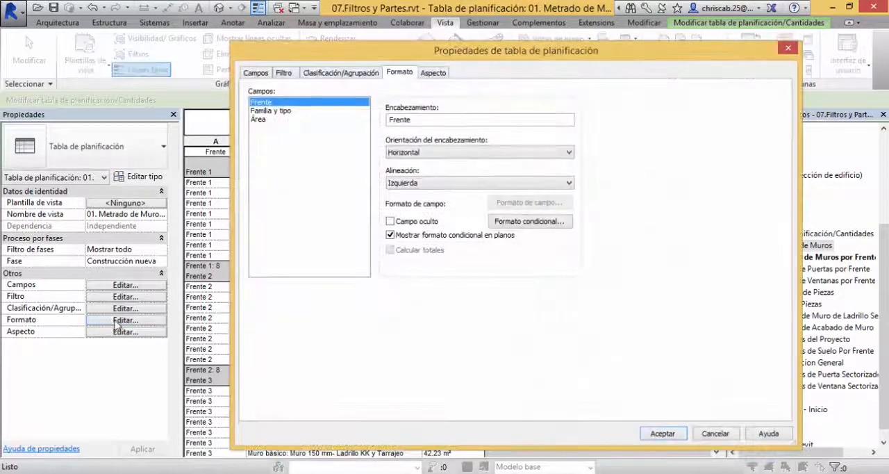
click(266, 122)
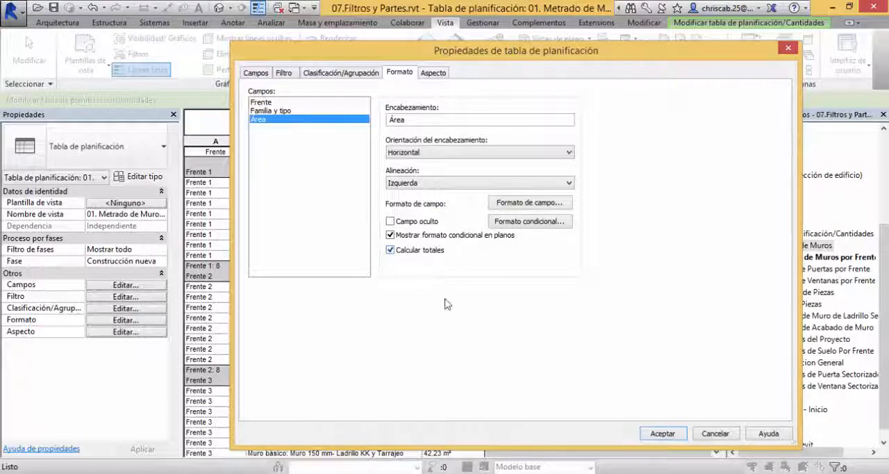
click(668, 434)
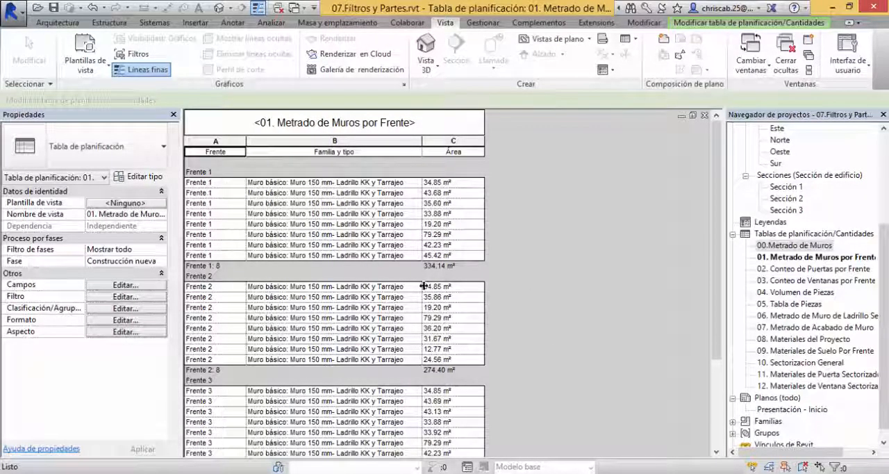
Step: Review the area subtotals of each front and turn off itemizing every instance in the wall schedule
scroll(425, 292, down, 4)
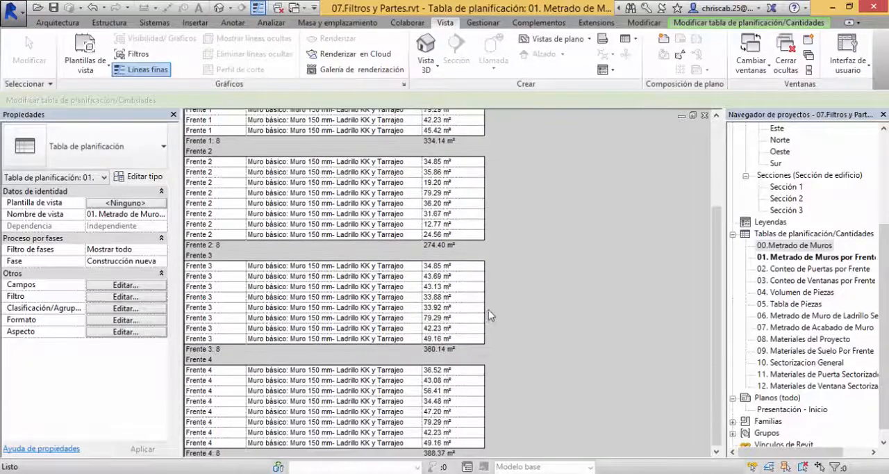
scroll(477, 419, up, 4)
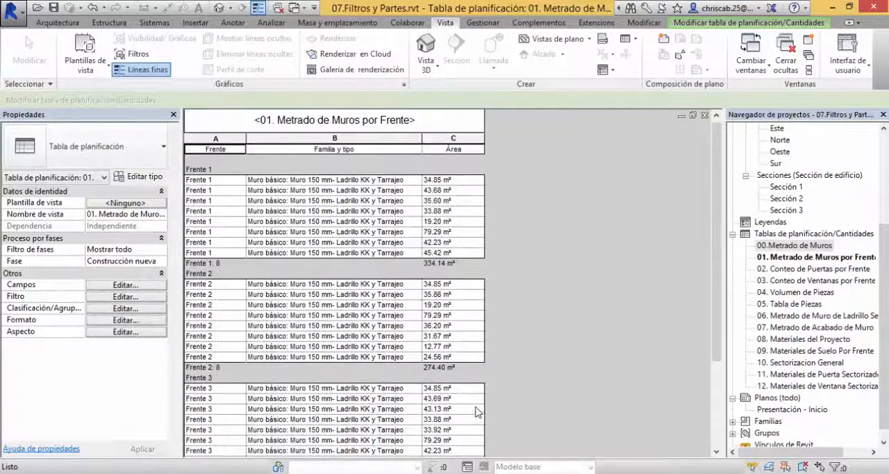
scroll(472, 298, down, 4)
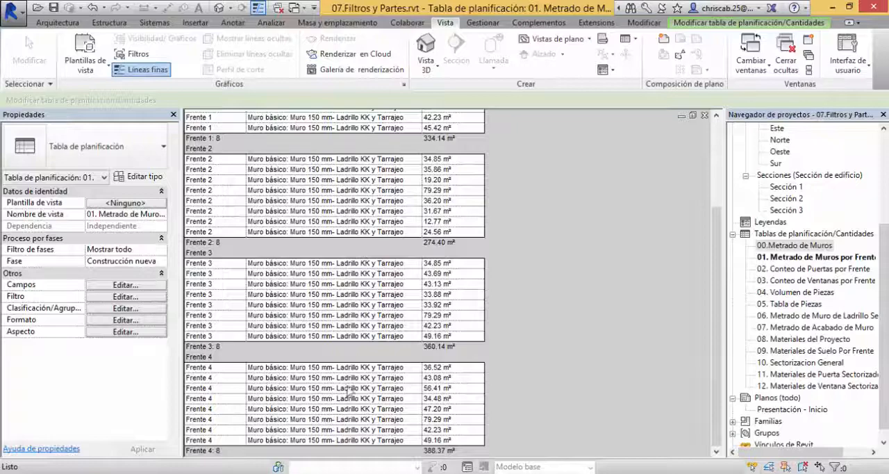
scroll(350, 391, up, 4)
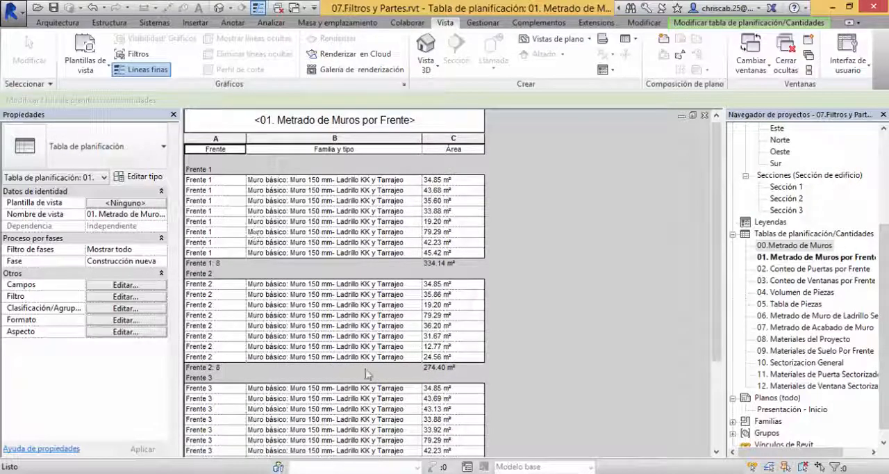
click(102, 309)
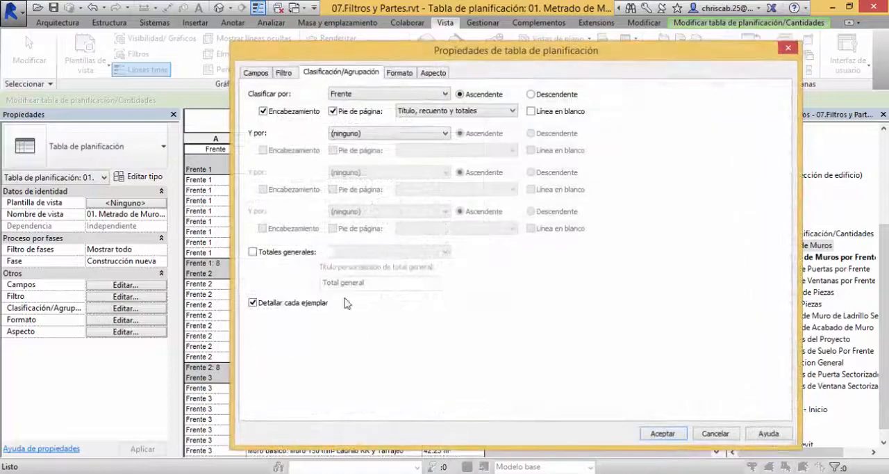
click(253, 304)
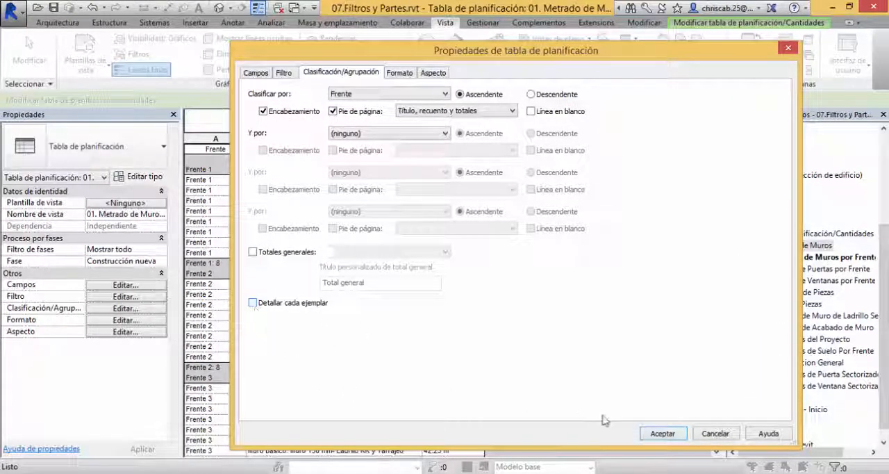
click(668, 435)
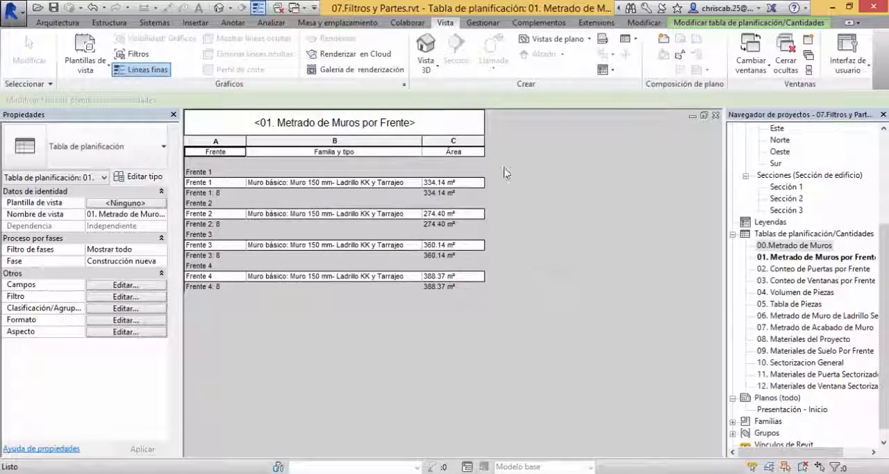
Step: Add a general total row with title, count and totals to the wall schedule
click(125, 309)
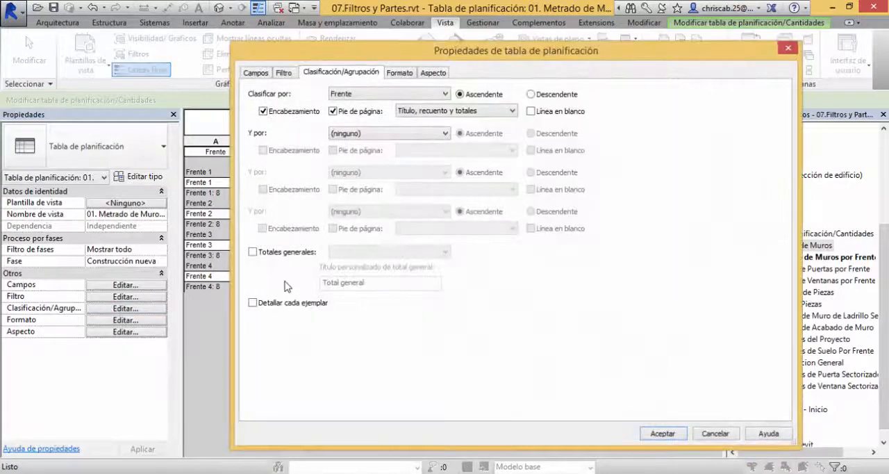
click(253, 253)
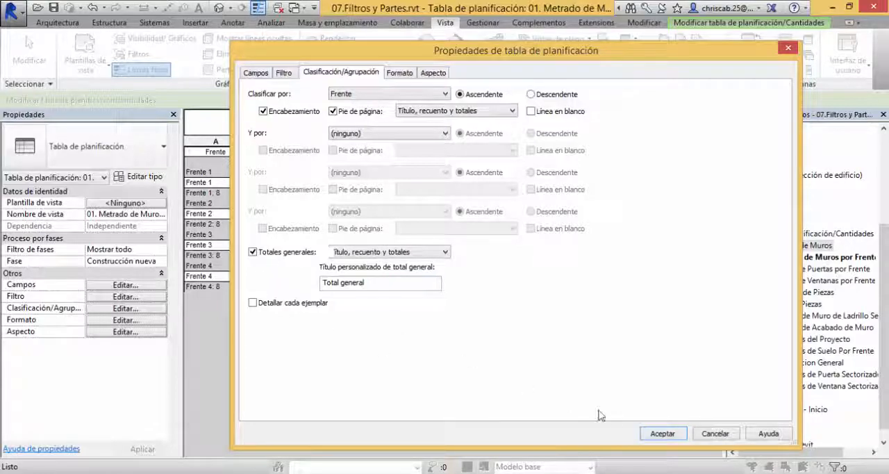
click(662, 434)
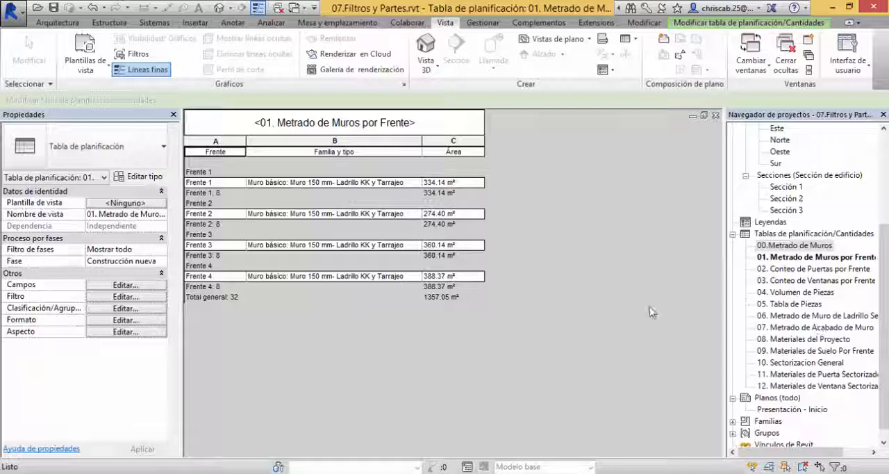
Step: Open the default 3D view and check the properties of the exterior door on the Frente 1 building
click(219, 8)
shift+middle_drag(421, 315, 299, 351)
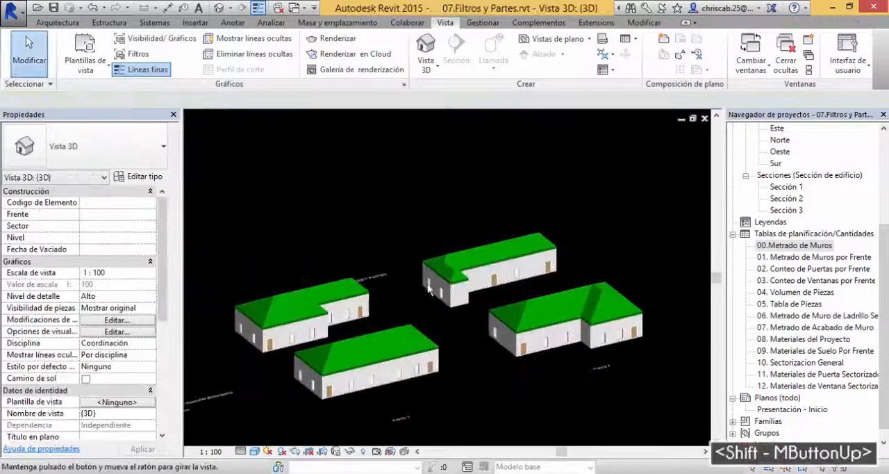
scroll(244, 351, up, 5)
click(317, 333)
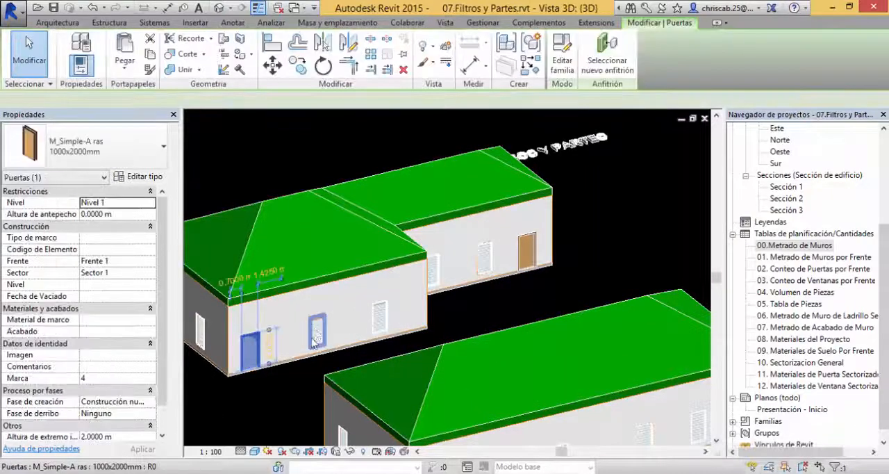
key(Escape)
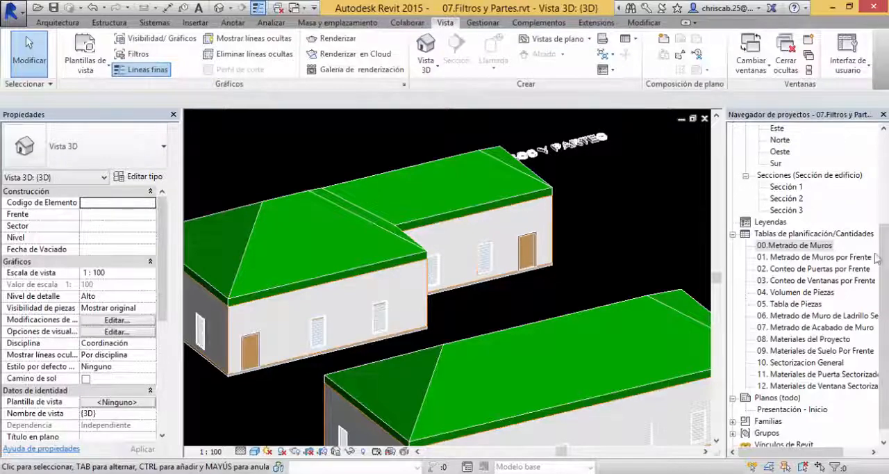
Step: Open the Nivel 1 floor plan and check the Frente and Sector values of the Frente 1 building's doors and windows
scroll(877, 259, up, 4)
double_click(783, 163)
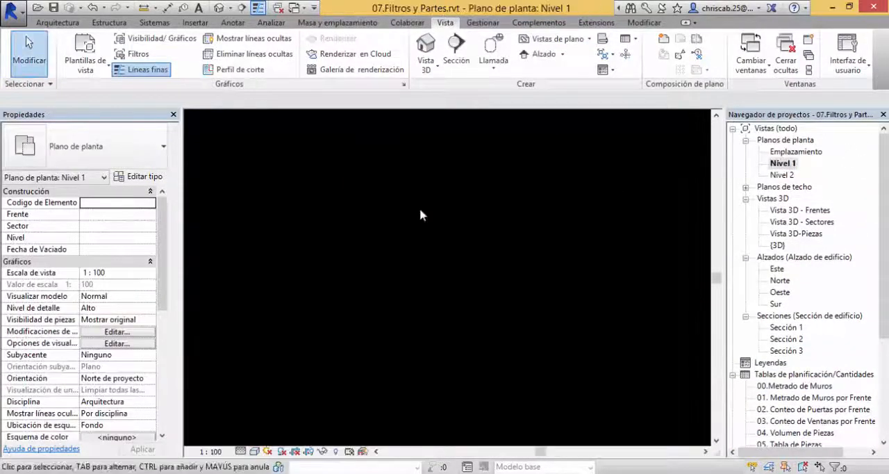
click(277, 275)
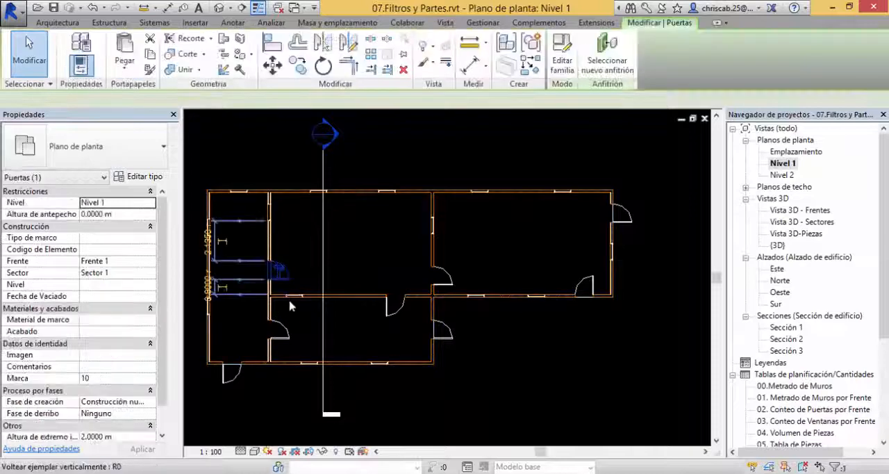
scroll(290, 306, up, 5)
click(293, 250)
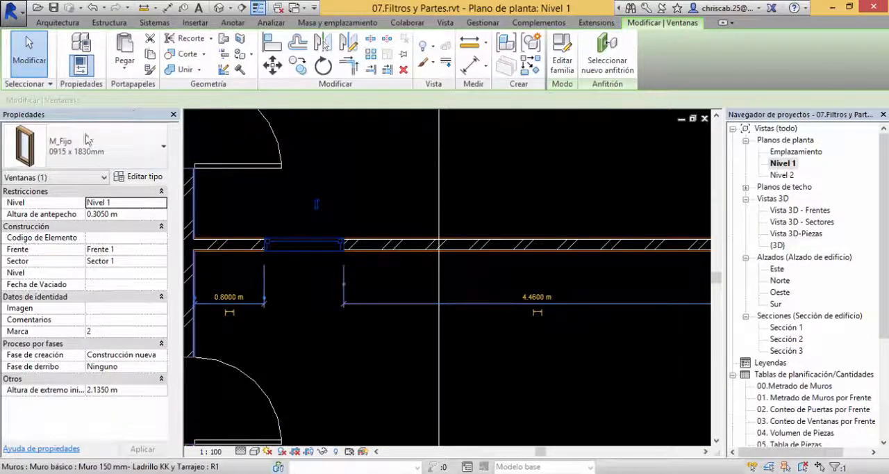
click(296, 299)
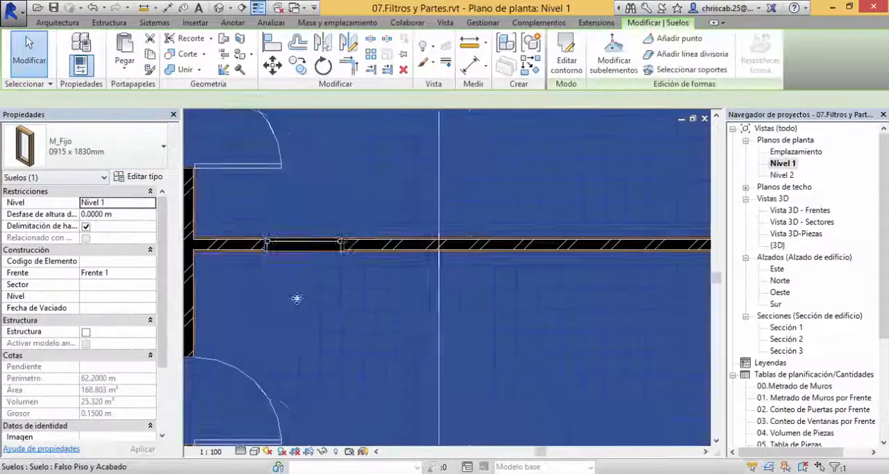
middle_drag(296, 299, 385, 379)
key(Escape)
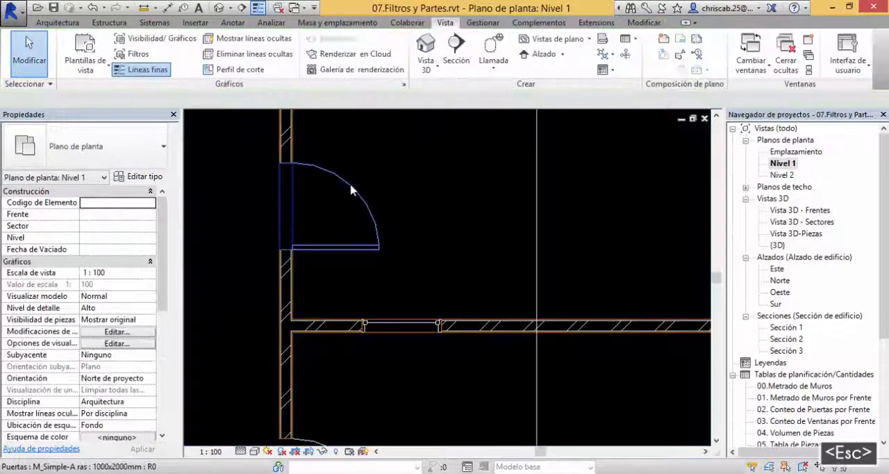
click(351, 190)
key(Escape)
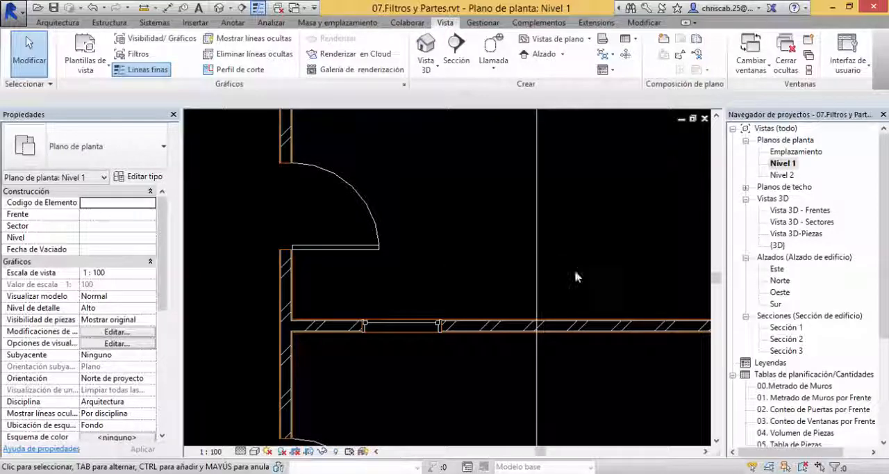
Step: Open the existing schedule 02. Conteo de Puertas por Frente to check its contents and delete it from the project
drag(886, 293, 888, 365)
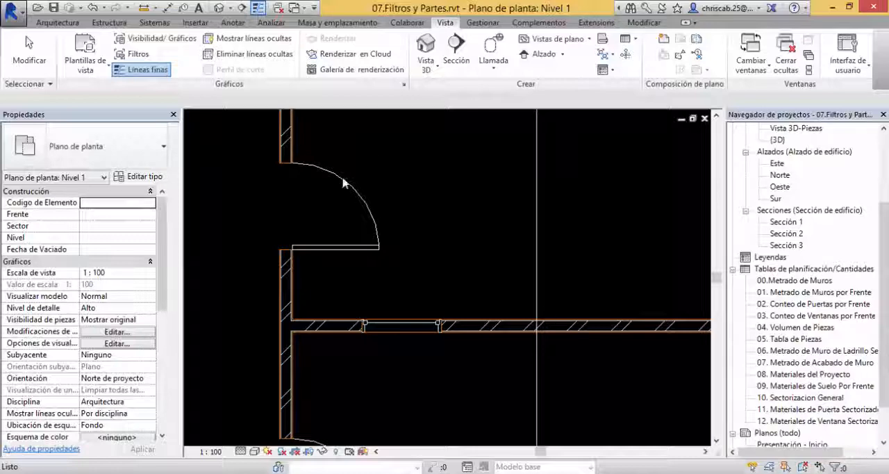
scroll(476, 181, down, 6)
middle_drag(488, 204, 357, 258)
scroll(420, 261, down, 3)
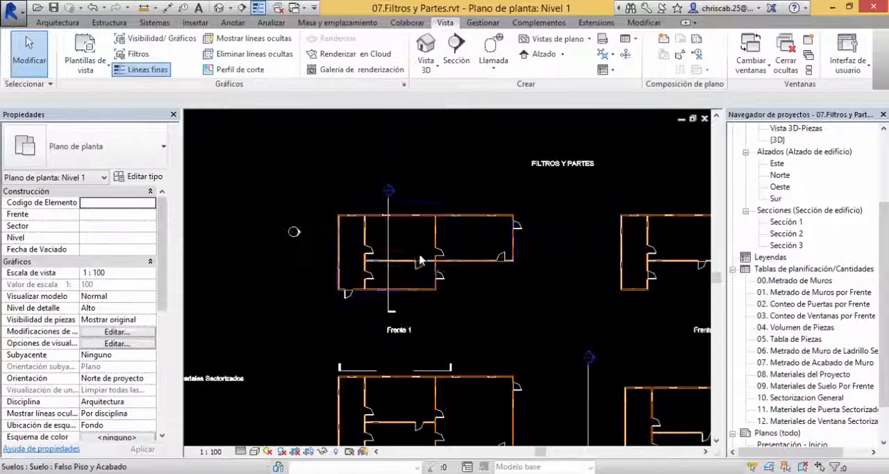
scroll(443, 275, down, 2)
scroll(500, 300, up, 2)
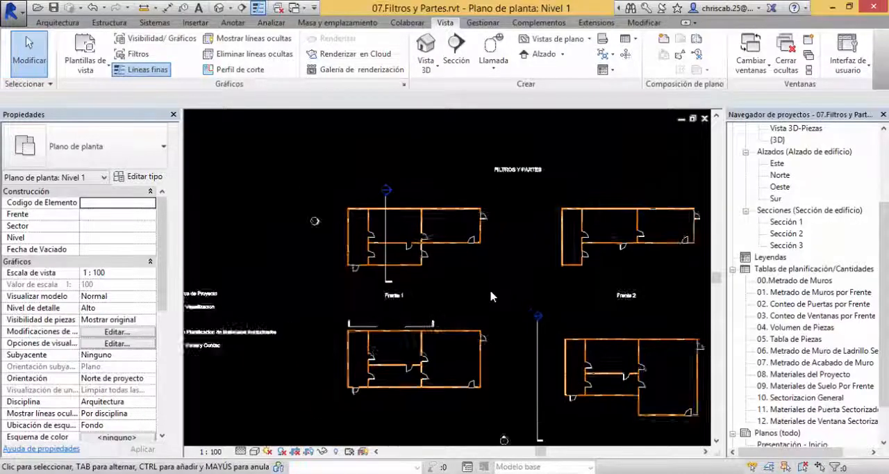
click(815, 304)
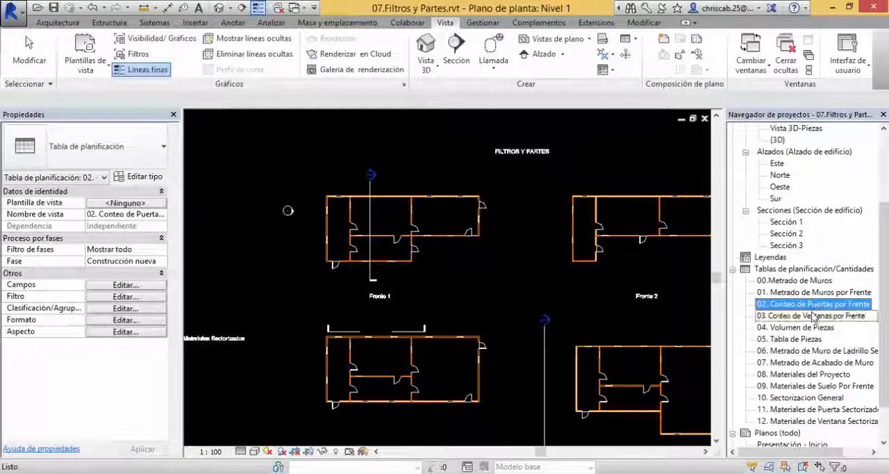
double_click(816, 304)
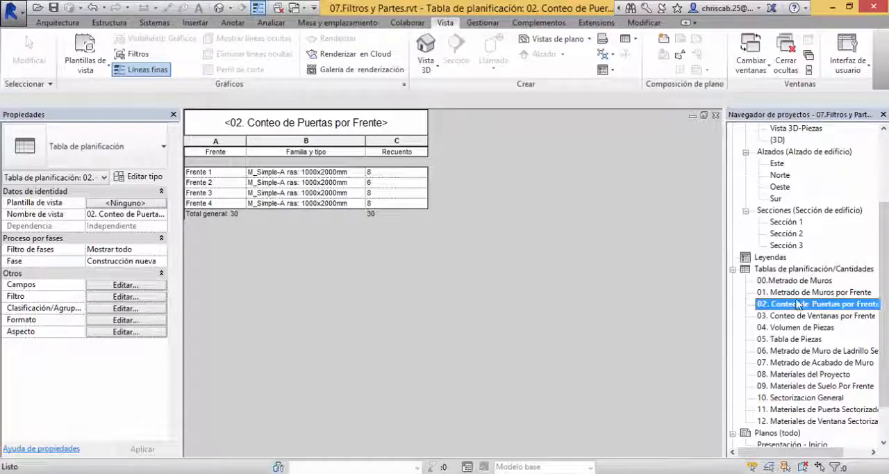
key(Delete)
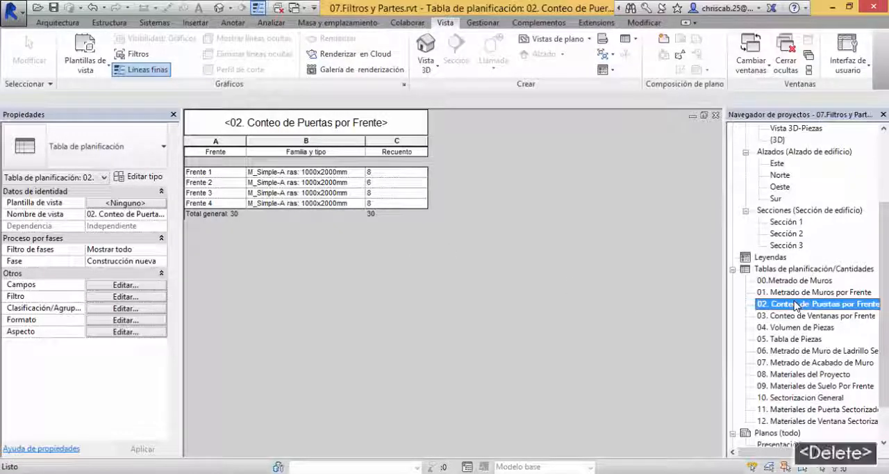
key(Delete)
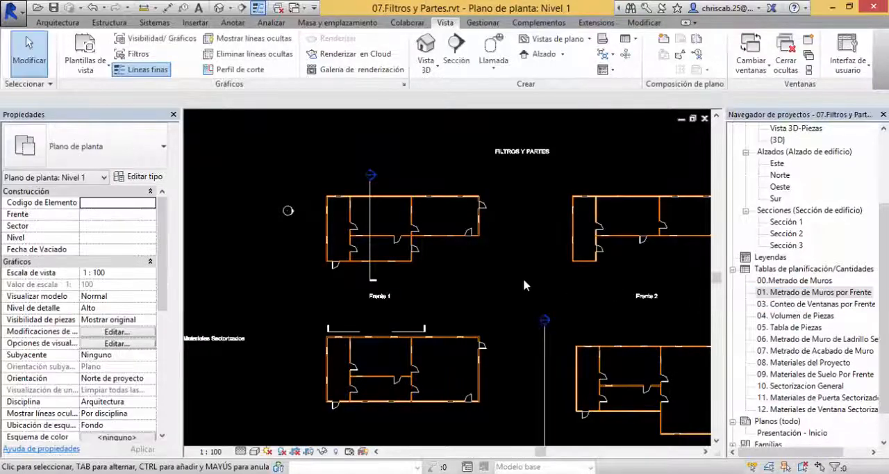
Step: Start a new quantity schedule for the Puertas category
click(629, 40)
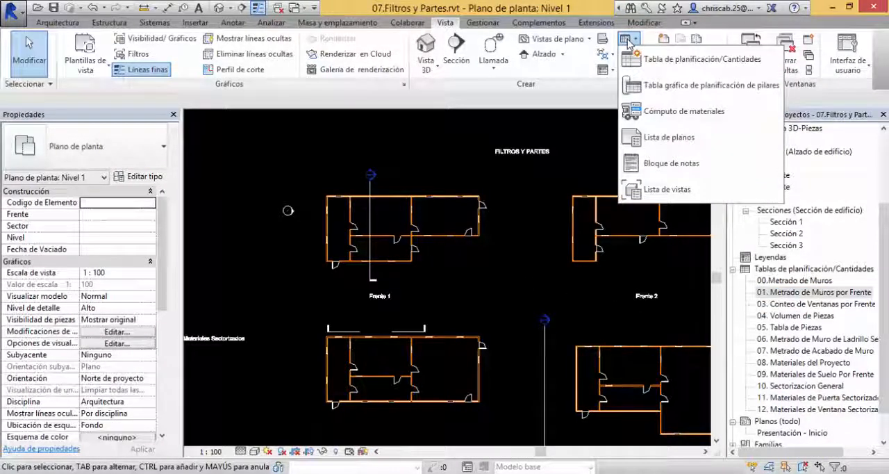
click(675, 59)
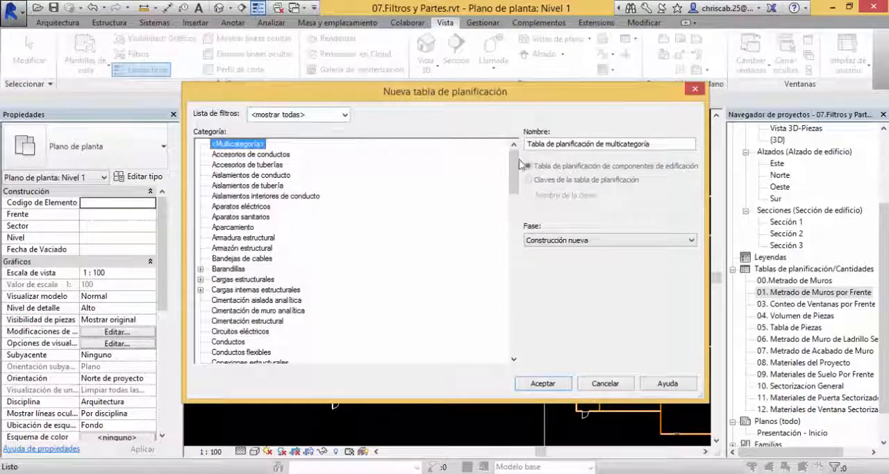
drag(521, 164, 497, 357)
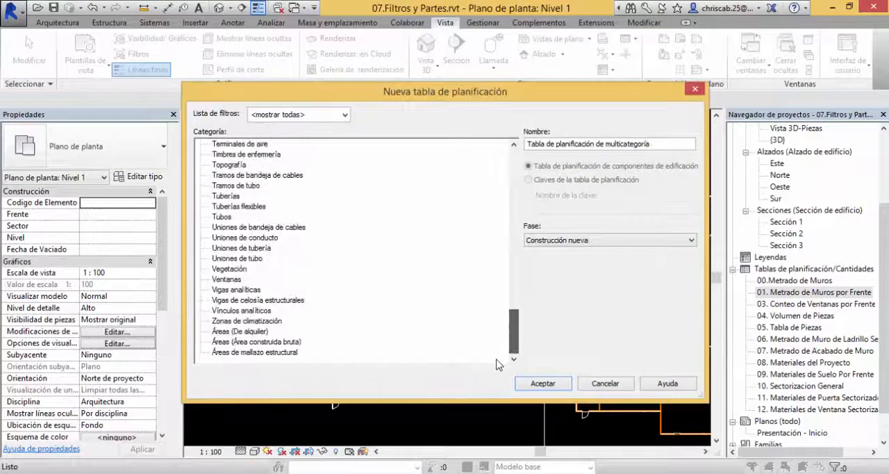
scroll(259, 252, up, 3)
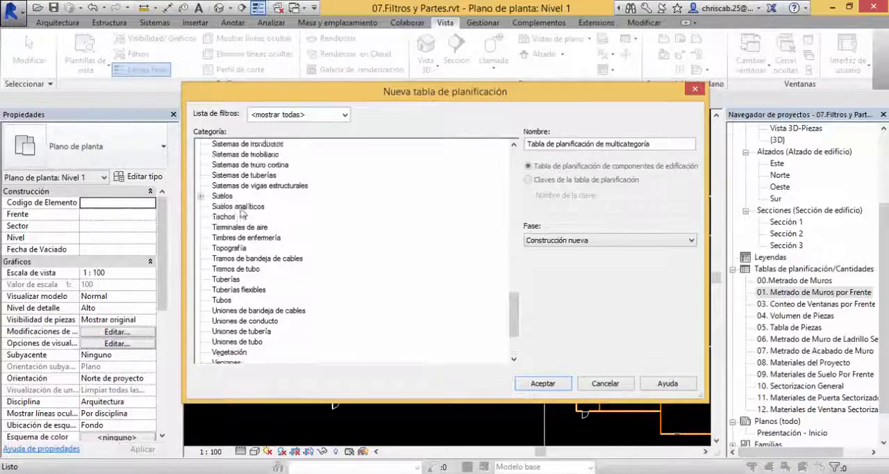
scroll(242, 216, up, 5)
click(223, 217)
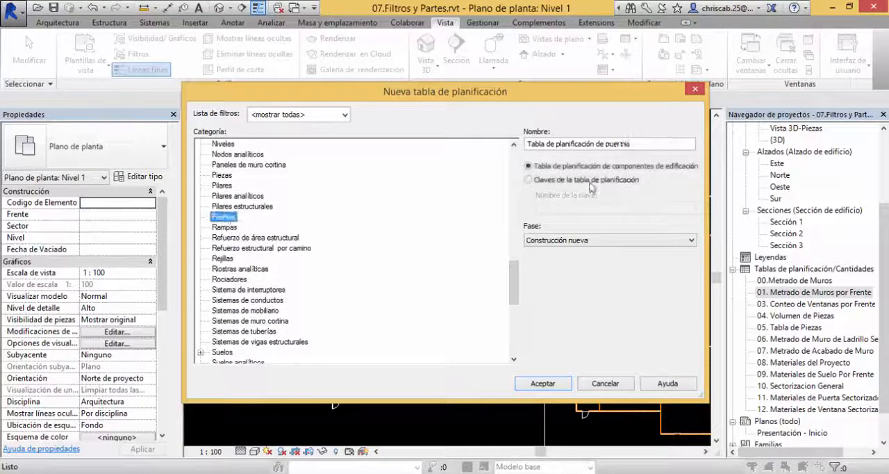
Step: Name the door schedule 02. Conteo de Puertas por Frente and create it as a building component schedule
drag(629, 144, 455, 134)
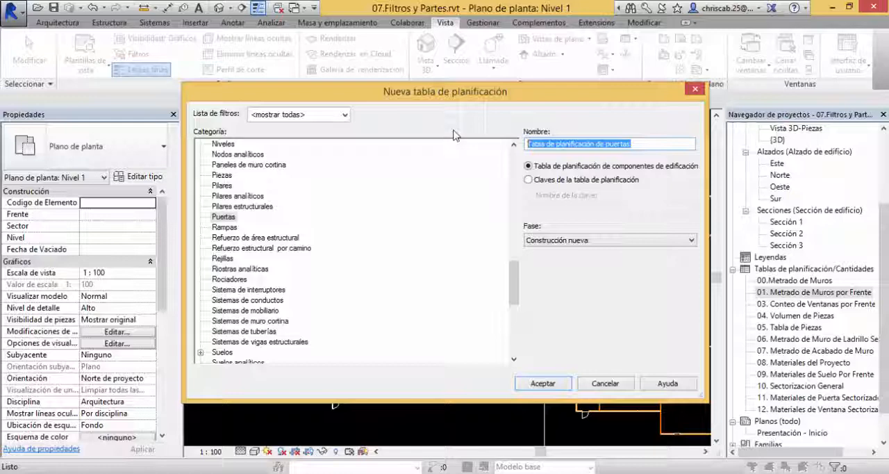
text(02. M)
key(BackSpace)
text(Co)
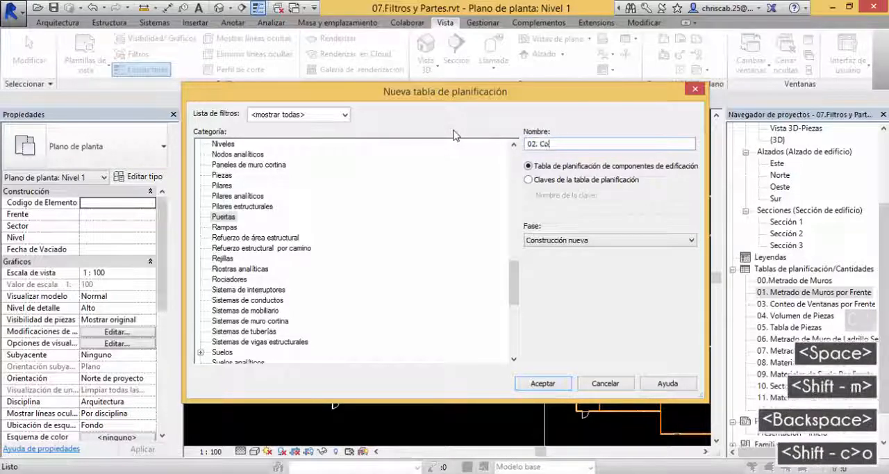
text(nteo de)
key(BackSpace)
key(BackSpace)
key(BackSpace)
key(BackSpace)
key(BackSpace)
key(BackSpace)
text(o )
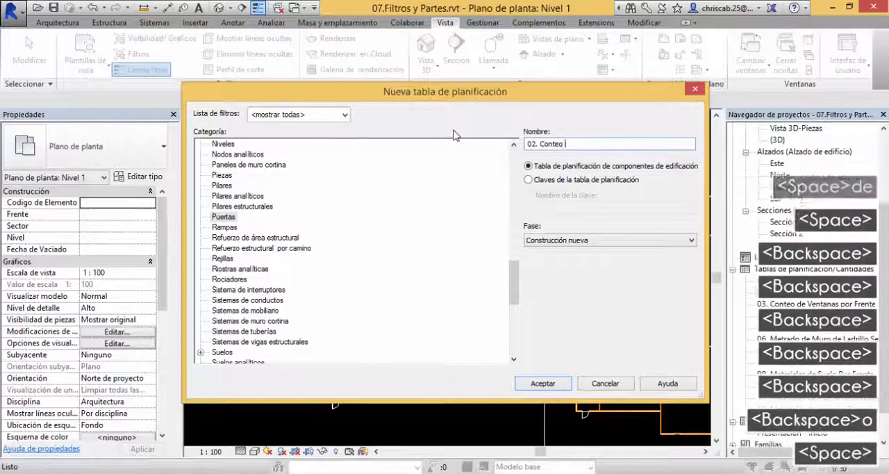
text(de Puertas por Sec)
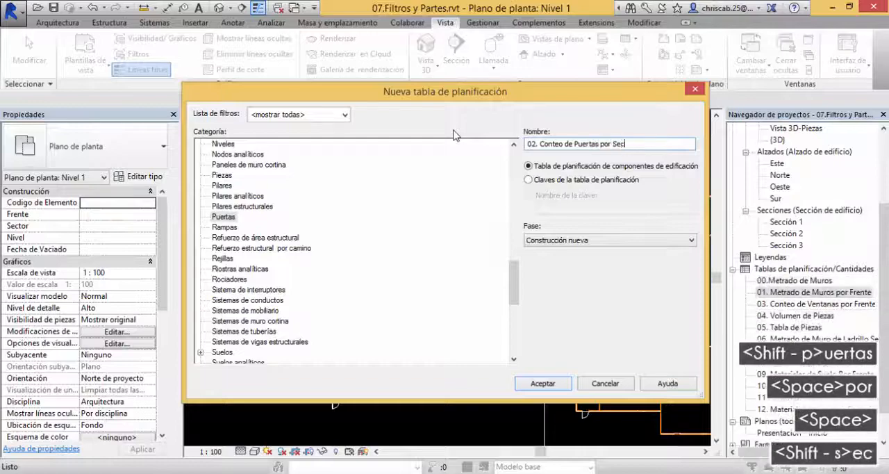
text(tor)
key(ctrl+shift+Left)
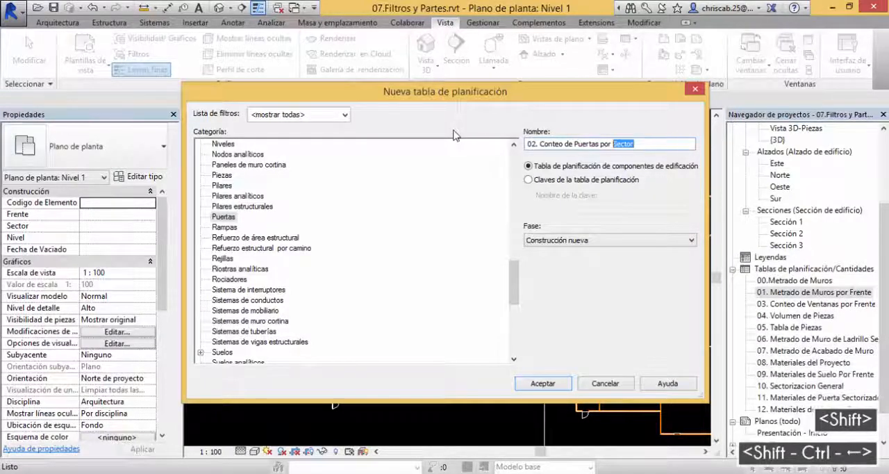
text(Frente)
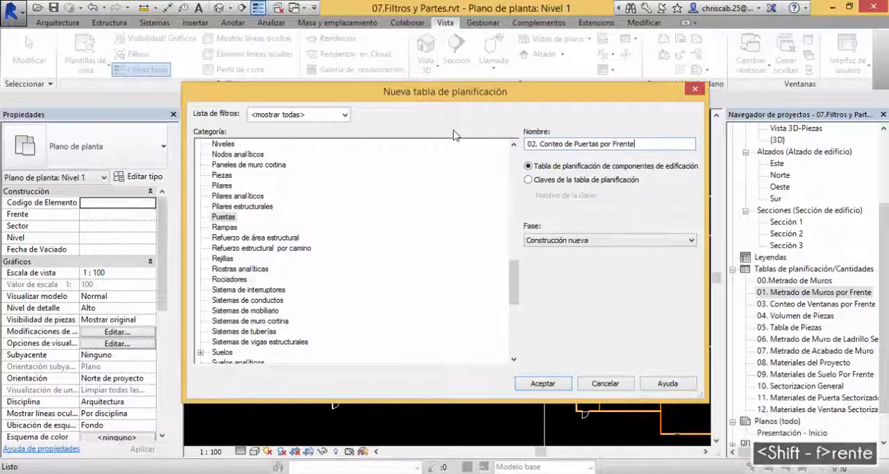
click(542, 384)
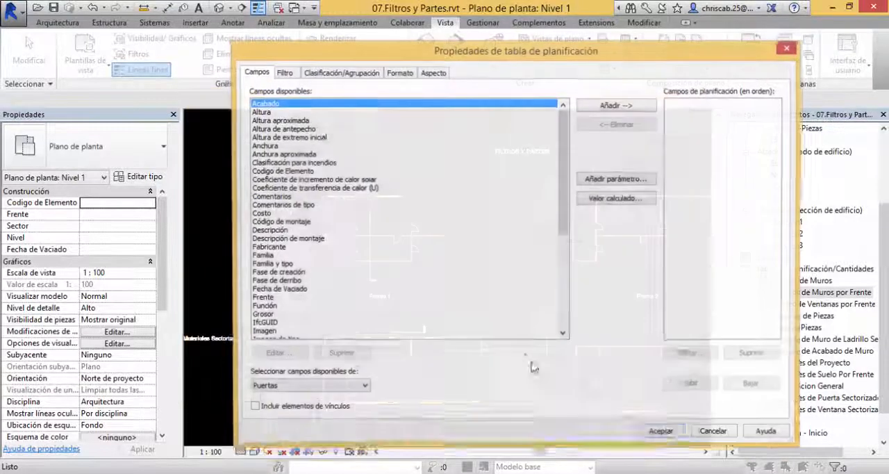
Step: Add the fields Frente, Familia y tipo and Recuento to the door schedule and widen the Familia y tipo column to fit its text
scroll(565, 209, down, 7)
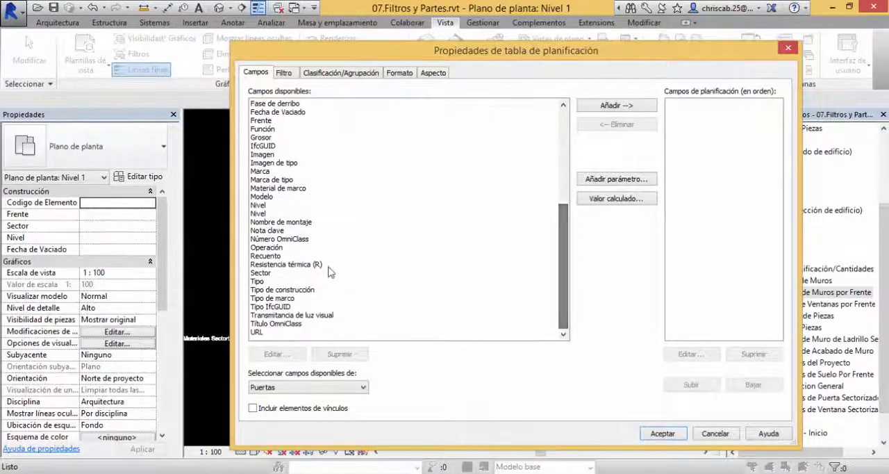
click(268, 205)
scroll(269, 205, up, 7)
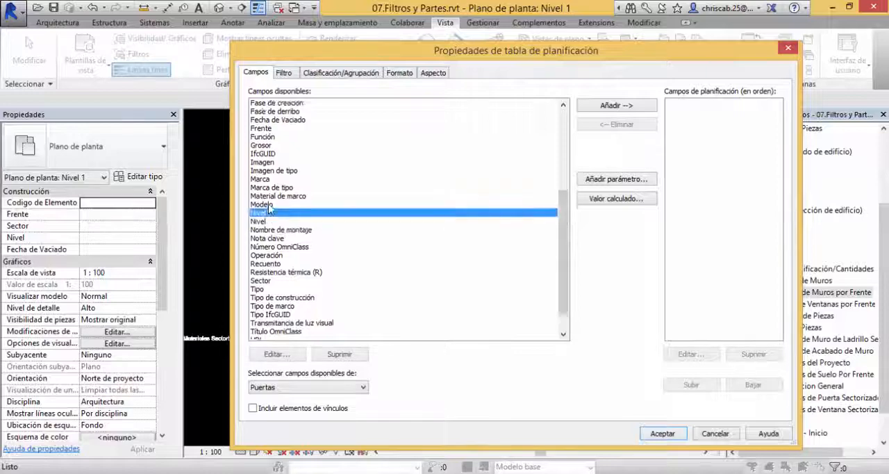
double_click(268, 299)
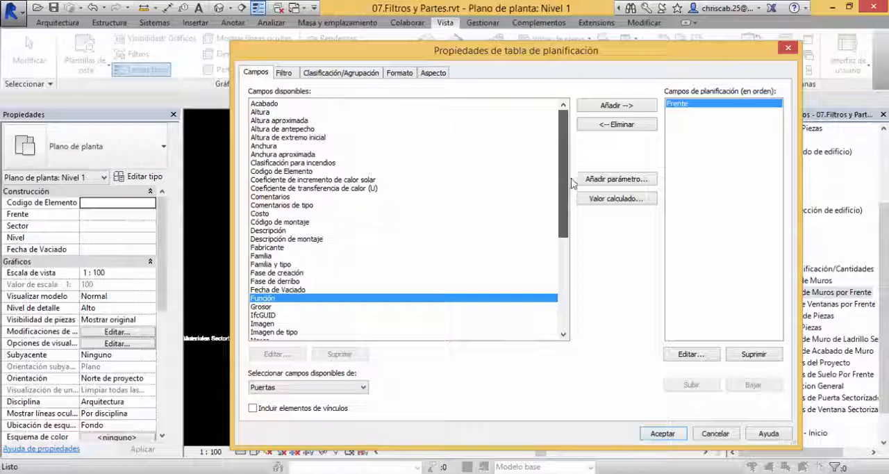
scroll(576, 230, down, 3)
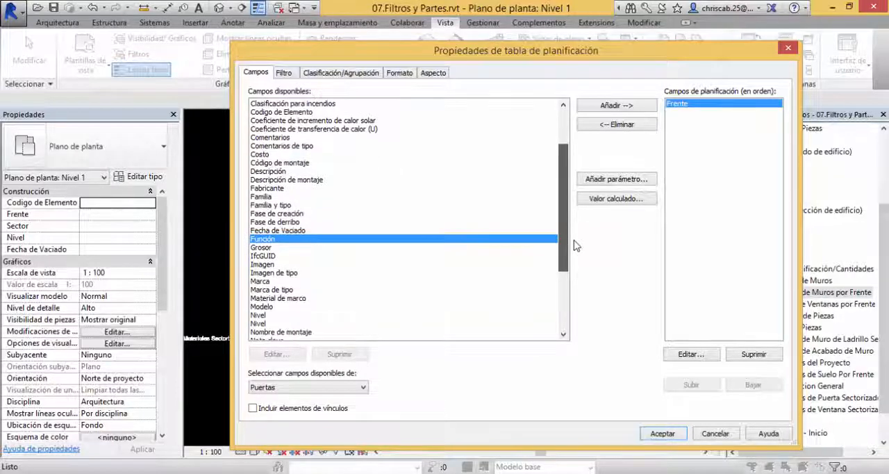
double_click(276, 201)
drag(572, 248, 569, 292)
double_click(269, 272)
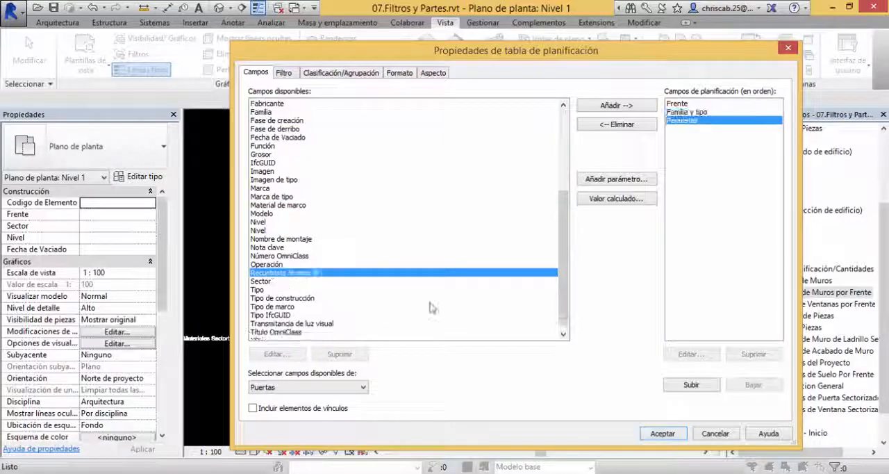
click(662, 433)
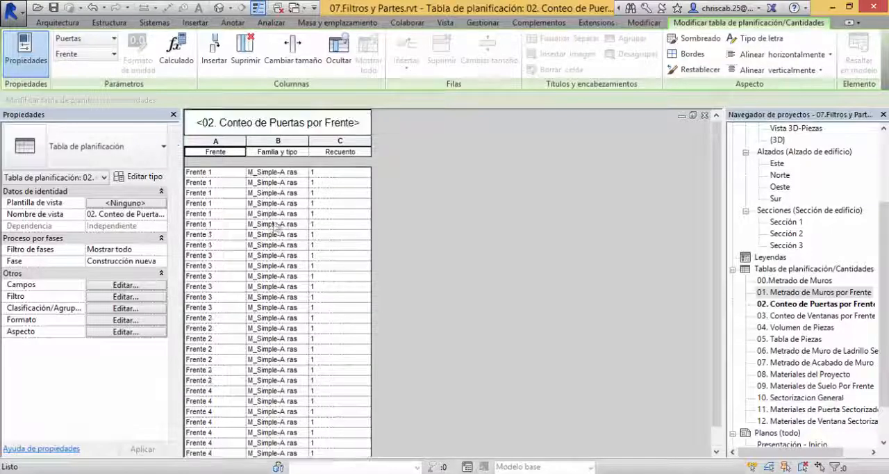
scroll(240, 245, down, 1)
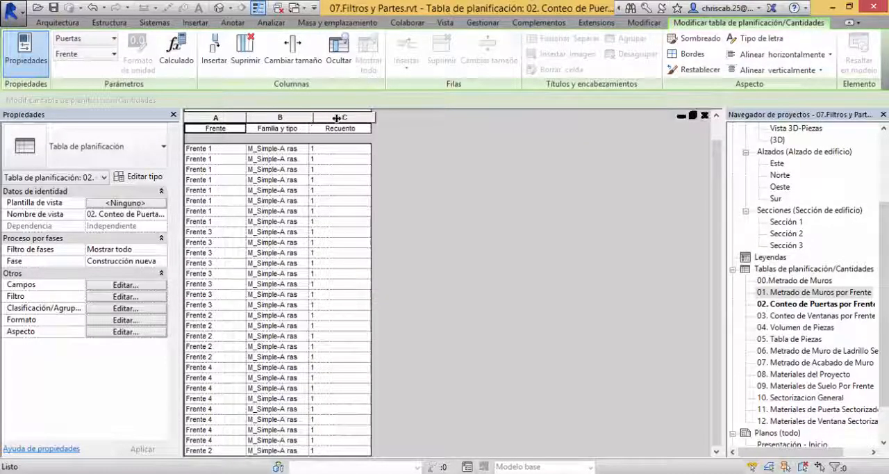
drag(314, 118, 365, 119)
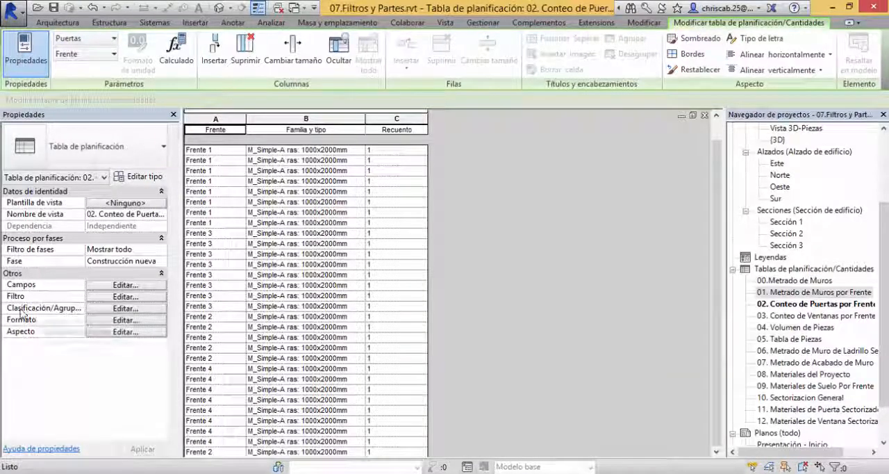
Step: Sort the door schedule by Frente with header and footer, add general totals with title, count and totals, and turn off itemizing every instance
click(104, 308)
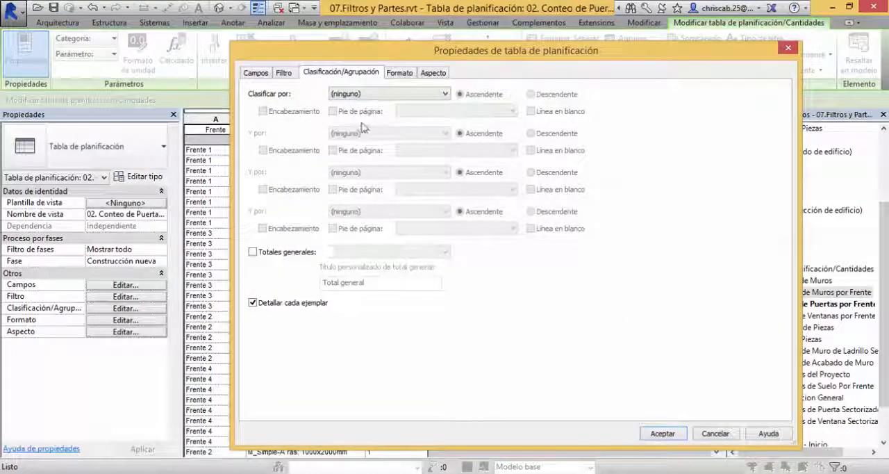
click(370, 96)
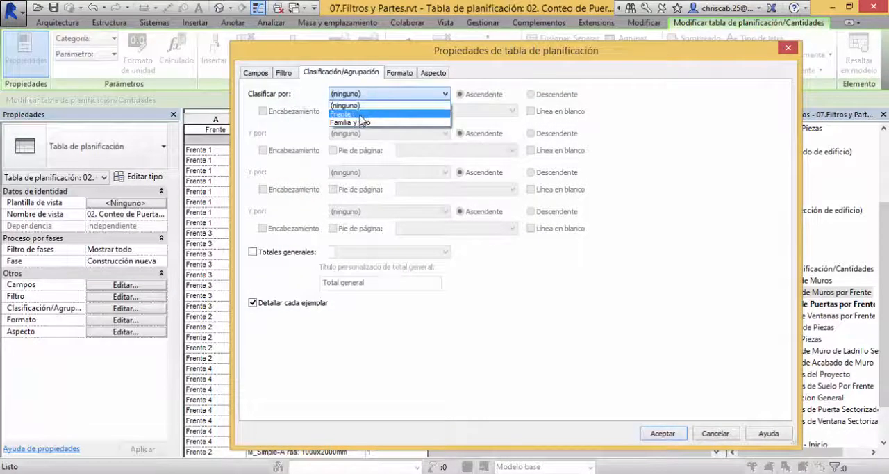
click(347, 114)
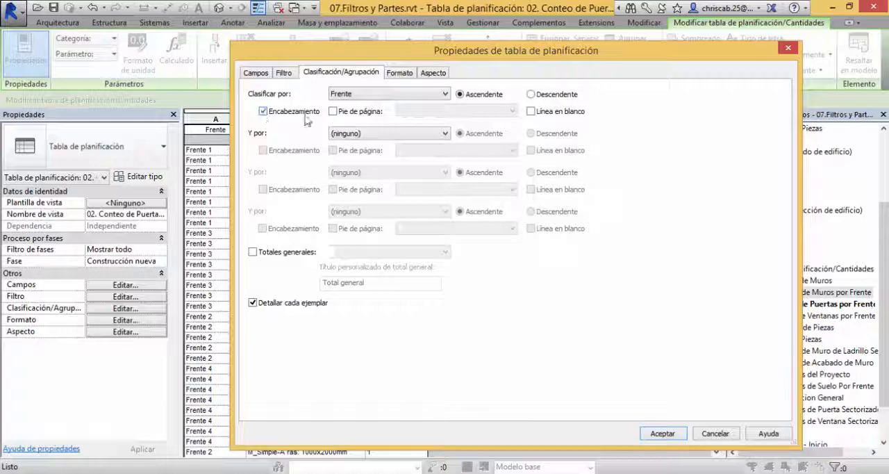
click(333, 111)
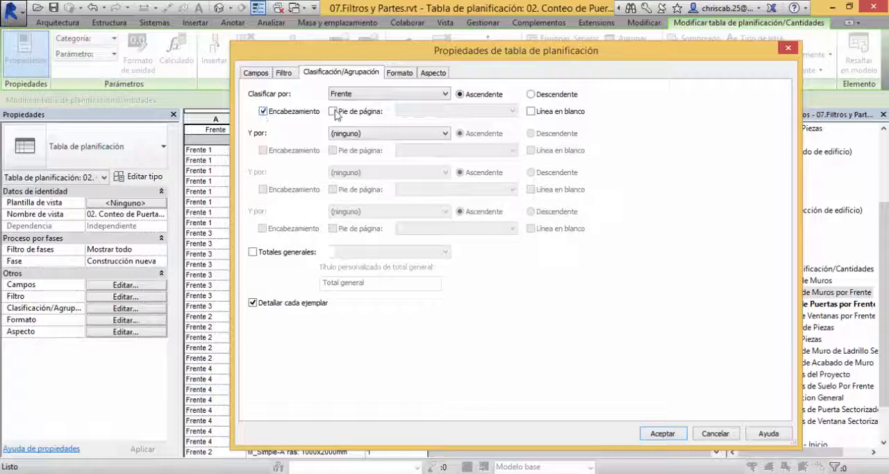
click(253, 252)
click(253, 303)
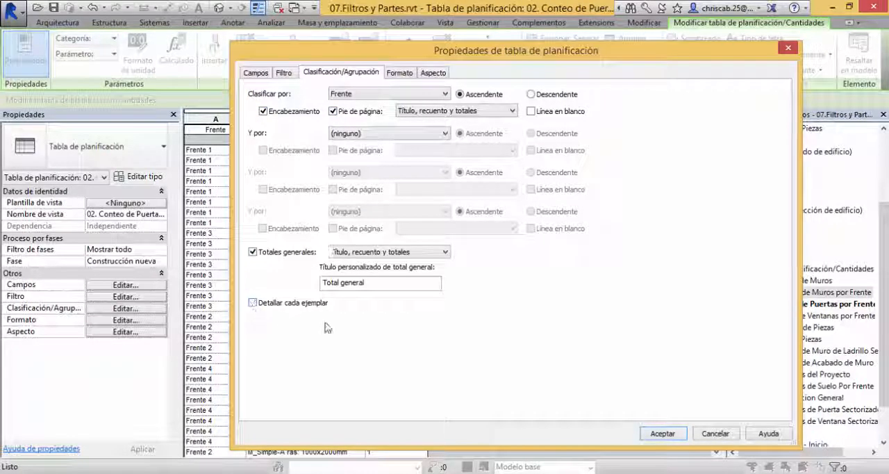
click(663, 433)
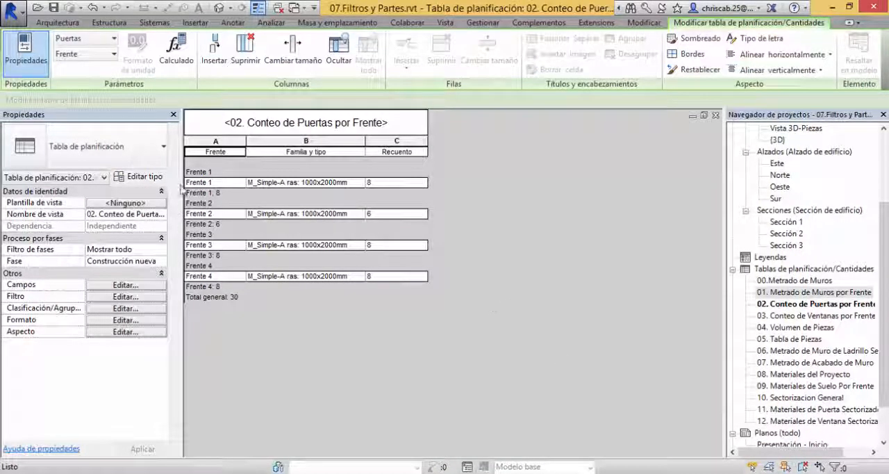
Step: Remove the header and footer from the Frente sorting in the 02. Conteo de Puertas por Frente schedule
click(97, 309)
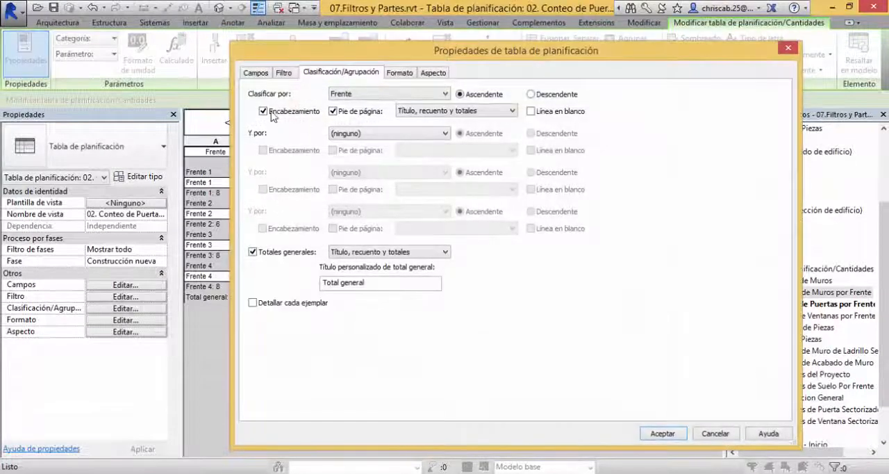
click(265, 112)
click(333, 111)
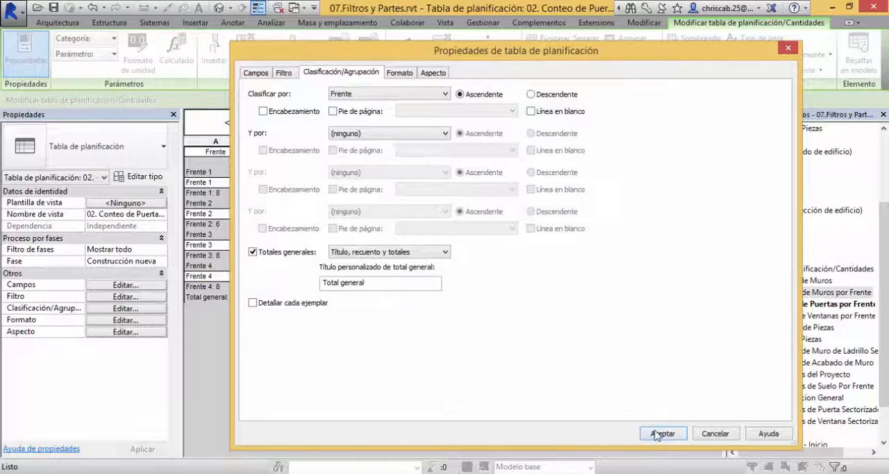
click(662, 433)
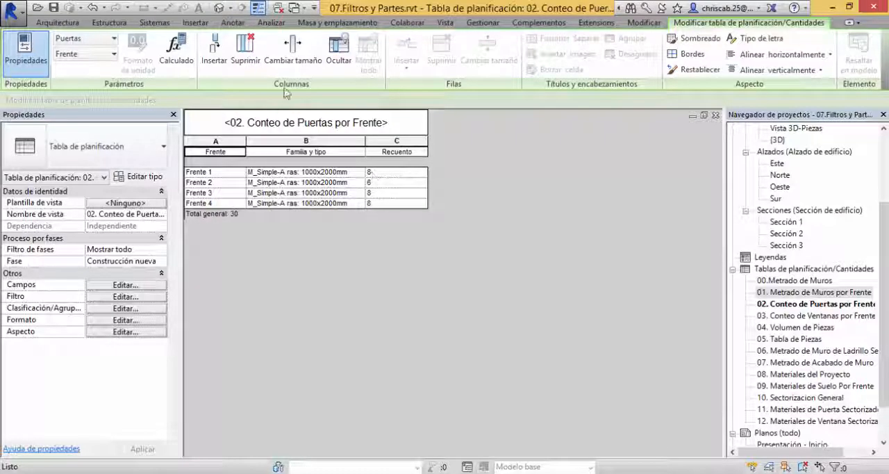
Step: Delete the Frente 4, Sector 8 door with mark 28 in the {3D} view and reopen the 02. Conteo de Puertas por Frente schedule
click(219, 8)
scroll(496, 316, down, 3)
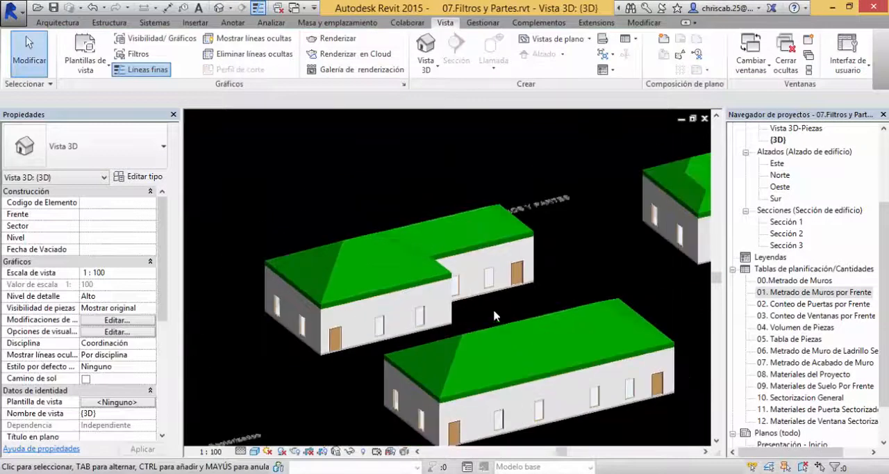
shift+middle_drag(494, 314, 431, 351)
scroll(431, 351, up, 5)
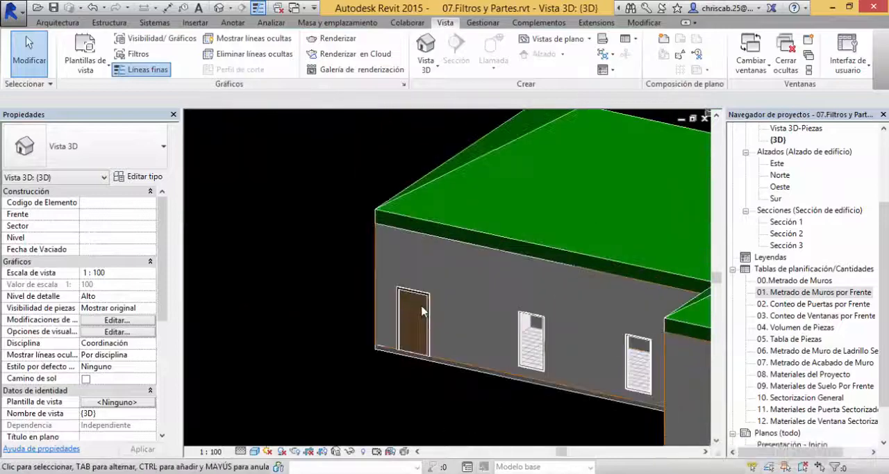
click(426, 301)
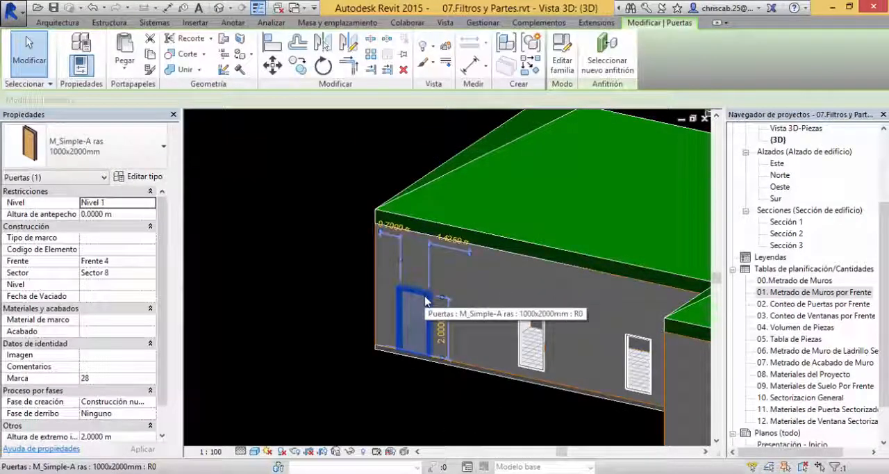
key(Delete)
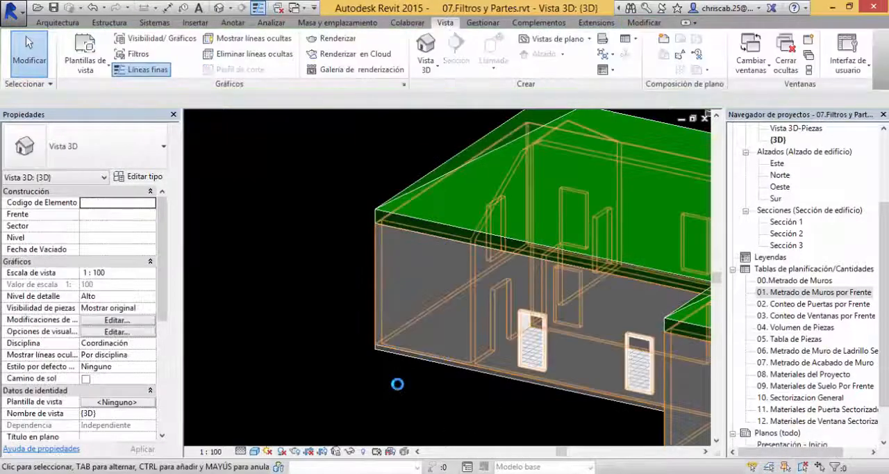
double_click(799, 304)
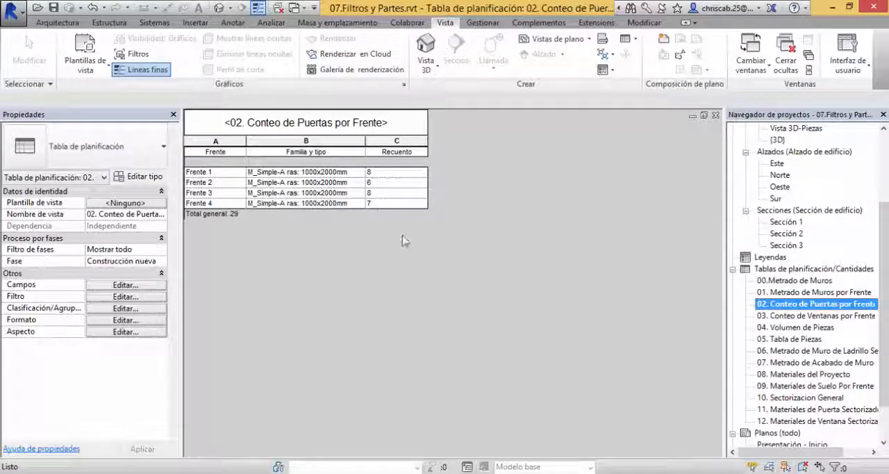
Step: Review the schedules 03. Conteo de Ventanas por Frente and 11. Materiales de Puerta Sectorizado, widening the Material: Nombre column
double_click(829, 317)
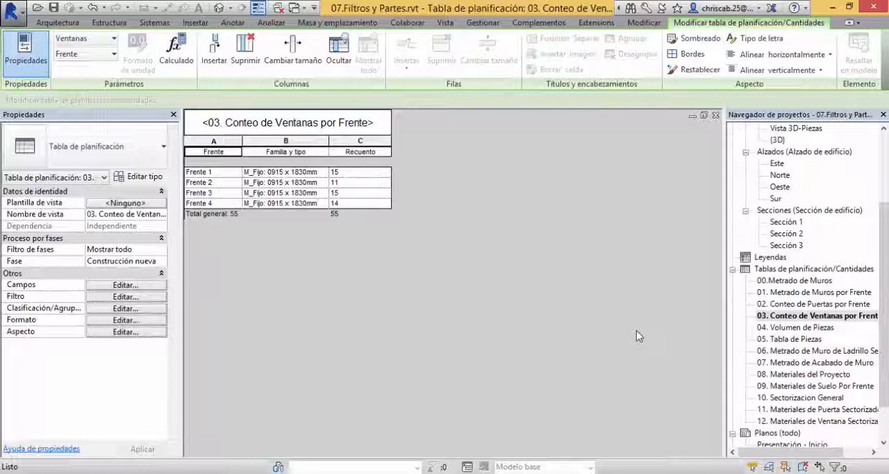
double_click(826, 413)
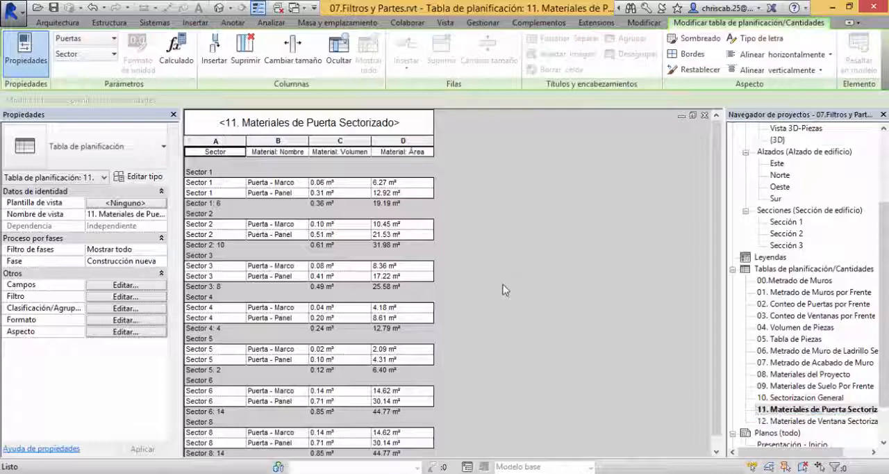
scroll(503, 288, down, 1)
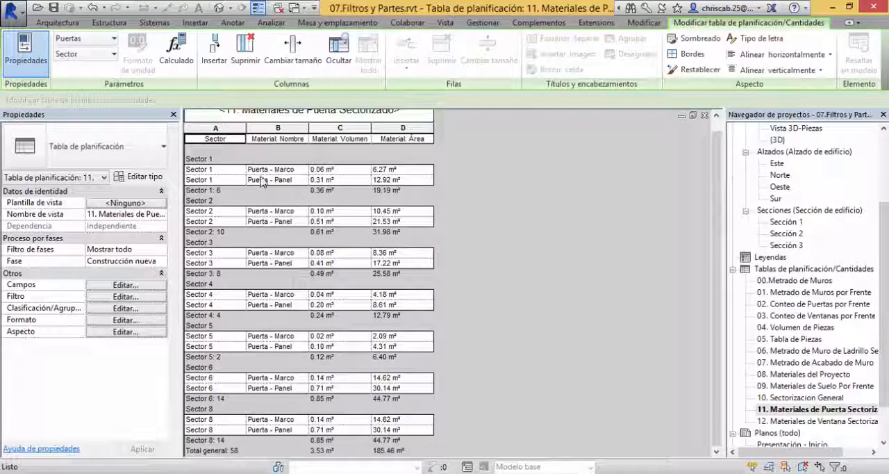
drag(310, 132, 327, 135)
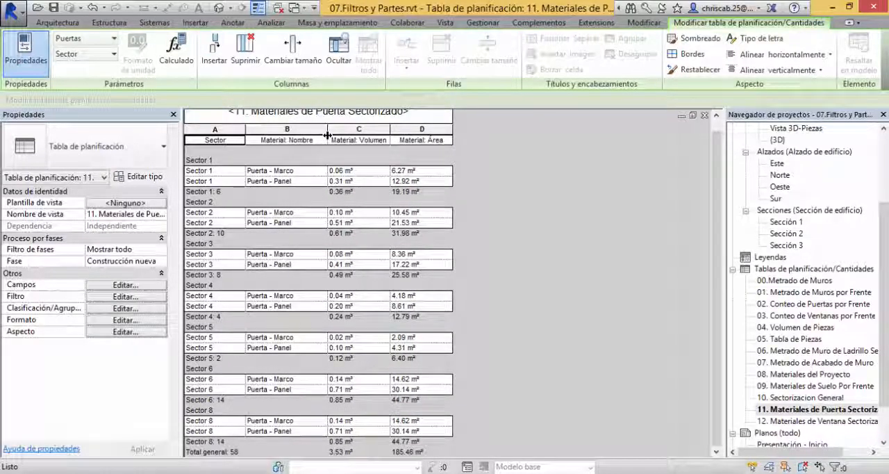
Step: Return to the {3D} view and open the family of the Frente 4 door near the building corner for editing
double_click(778, 140)
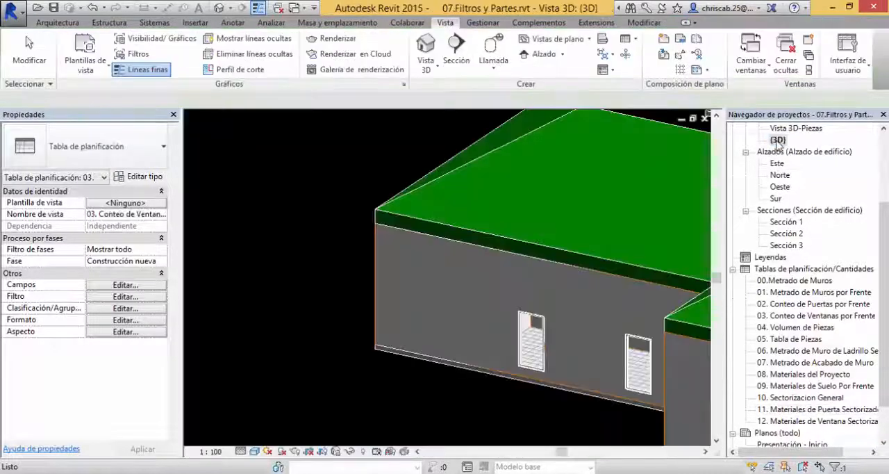
middle_drag(478, 247, 201, 195)
scroll(411, 258, up, 3)
click(450, 276)
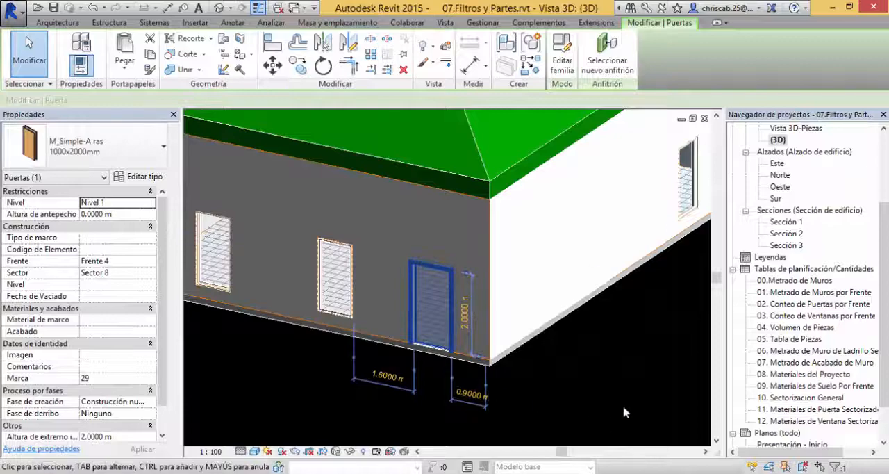
double_click(447, 300)
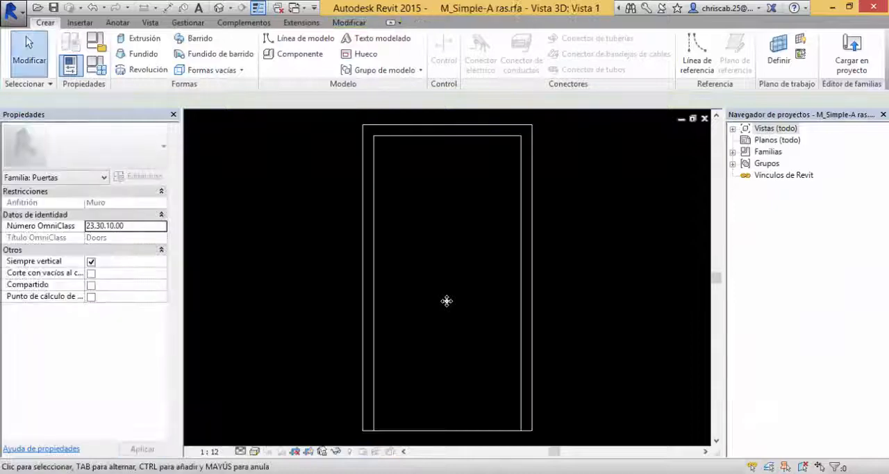
Step: Examine the door family's frame and panel in 3D and select the frame extrusion to check its material
mouse_move(600, 274)
shift+middle_down()
mouse_move(540, 337)
mouse_move(419, 350)
mouse_move(507, 349)
mouse_move(520, 323)
mouse_move(572, 312)
mouse_move(577, 321)
mouse_move(553, 320)
mouse_move(584, 313)
mouse_move(574, 243)
mouse_move(539, 289)
mouse_move(455, 319)
mouse_move(480, 313)
mouse_move(435, 202)
shift+middle_up()
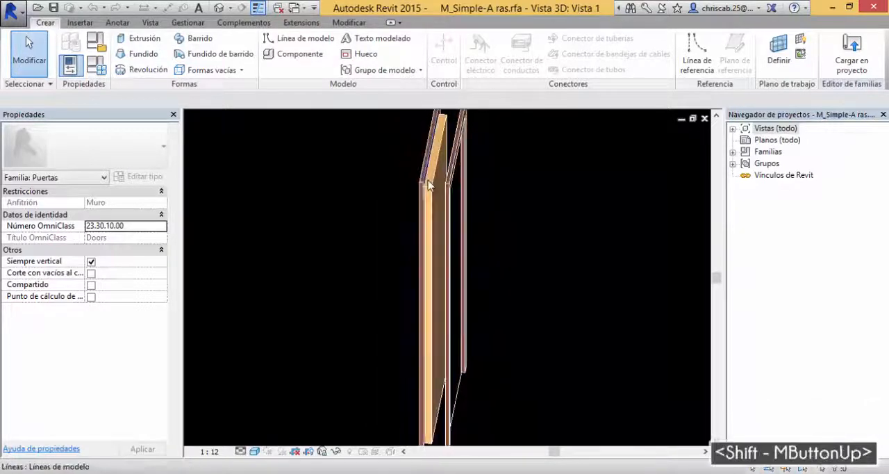
click(434, 199)
shift+middle_drag(473, 266, 577, 278)
click(533, 196)
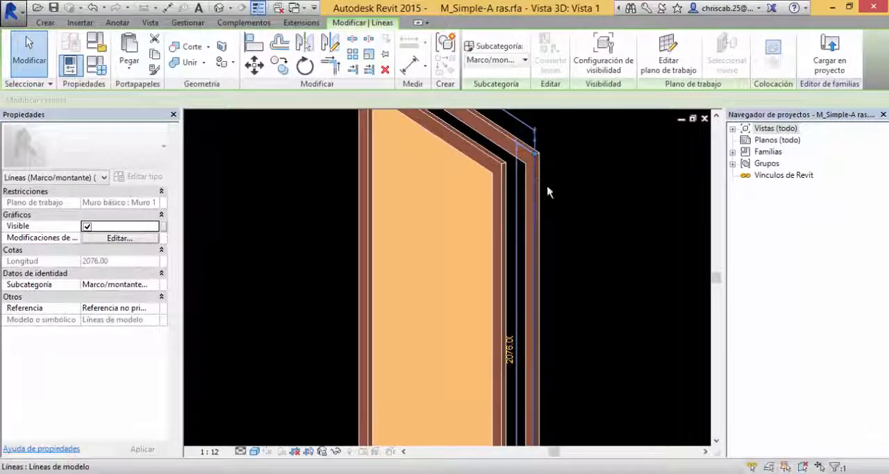
click(484, 178)
shift+middle_drag(561, 225, 423, 411)
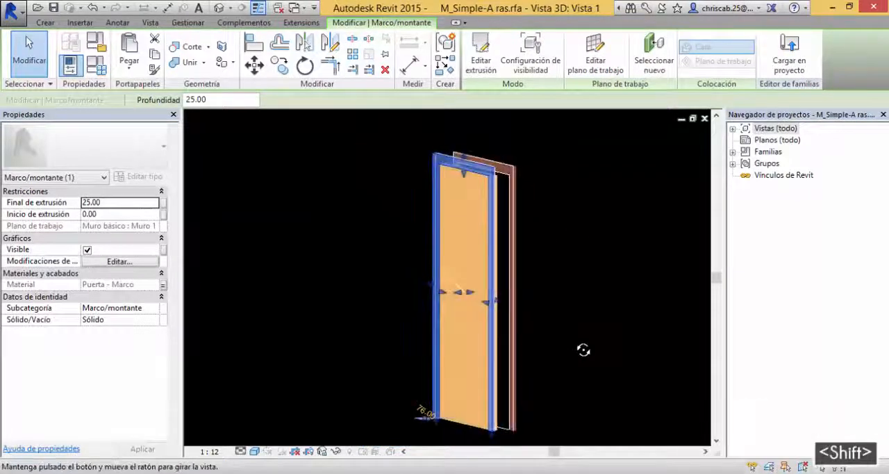
Step: Adjust the door family view's detail level and inspect the rear frame lines and the panel extrusion
click(240, 451)
click(268, 437)
click(298, 404)
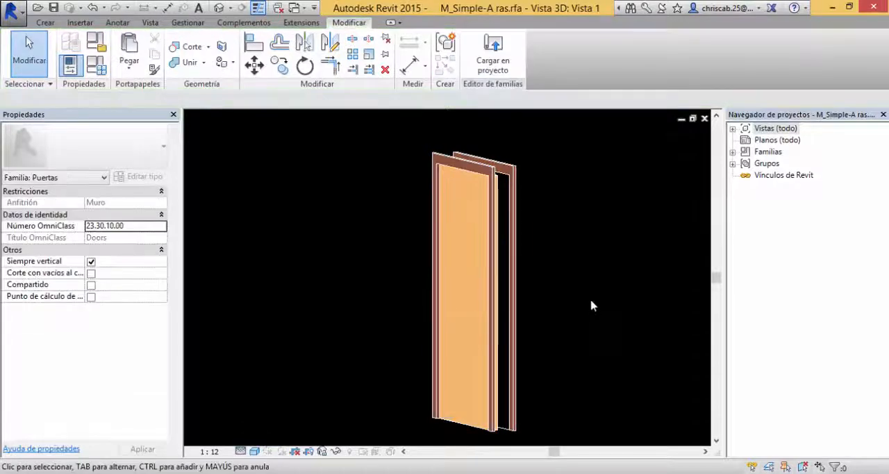
shift+middle_drag(591, 301, 616, 369)
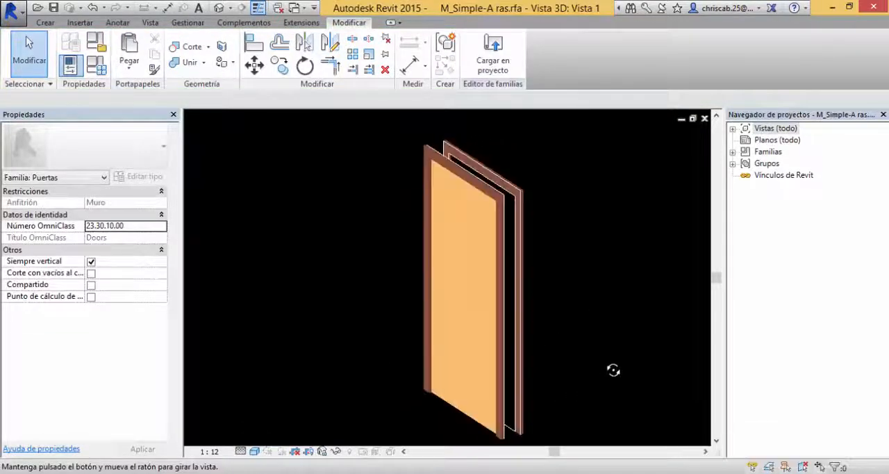
scroll(516, 196, up, 1)
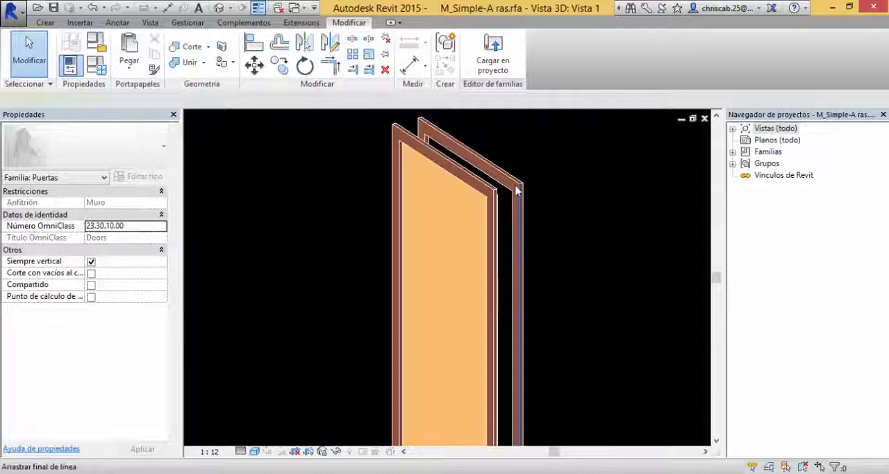
click(516, 196)
shift+middle_drag(554, 261, 486, 193)
click(494, 191)
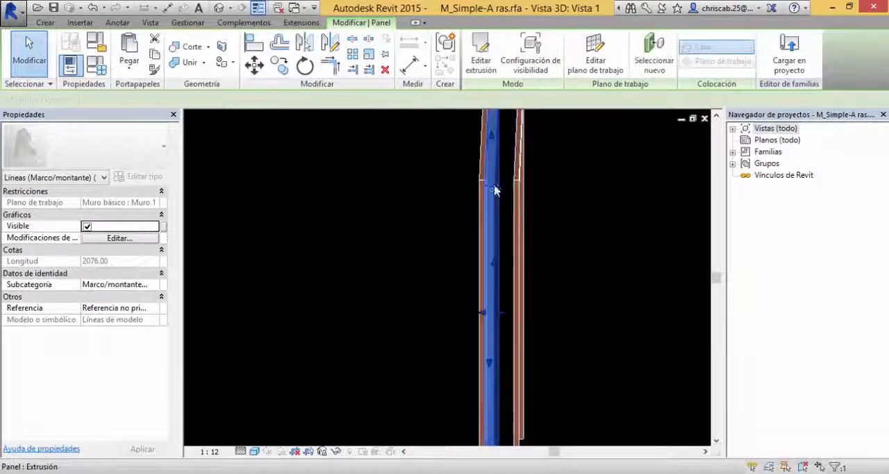
shift+middle_drag(561, 258, 612, 306)
Step: Close the M_Simple-A ras door family without saving and maximize the project's {3D} view around the door
click(692, 120)
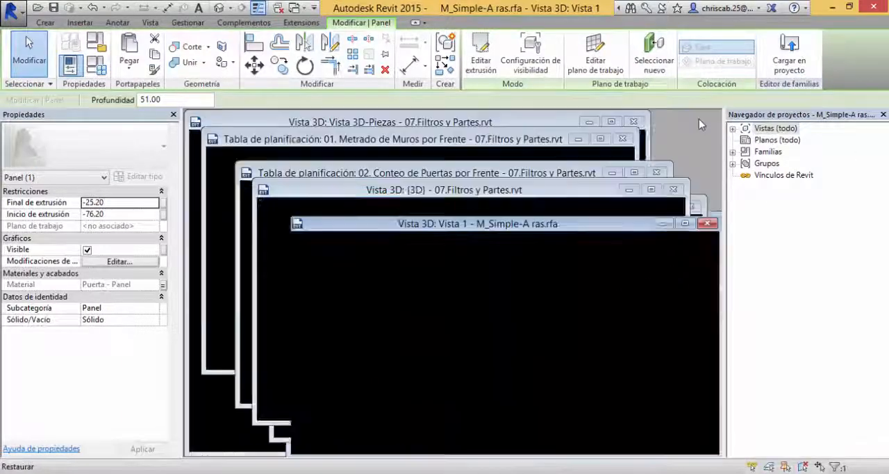
click(707, 224)
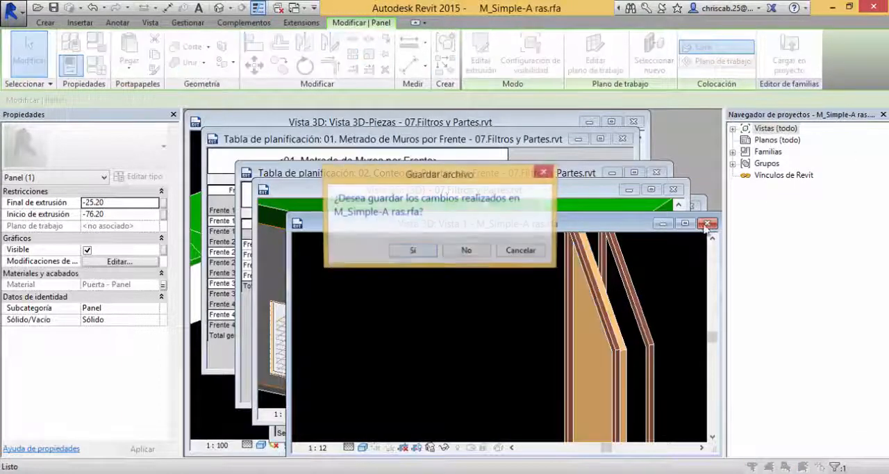
click(466, 251)
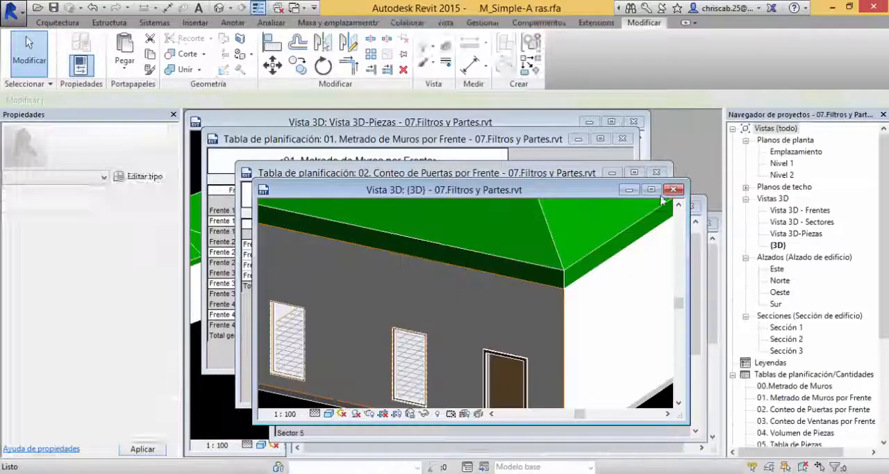
click(651, 190)
scroll(426, 343, up, 1)
scroll(425, 343, up, 2)
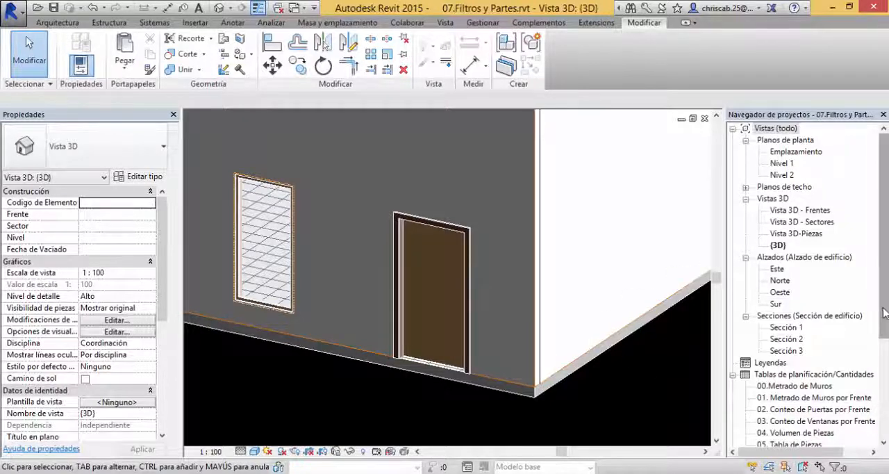
Step: Review the 11. Materiales de Puerta Sectorizado schedule and delete it from the project
scroll(813, 334, down, 4)
click(823, 374)
click(809, 363)
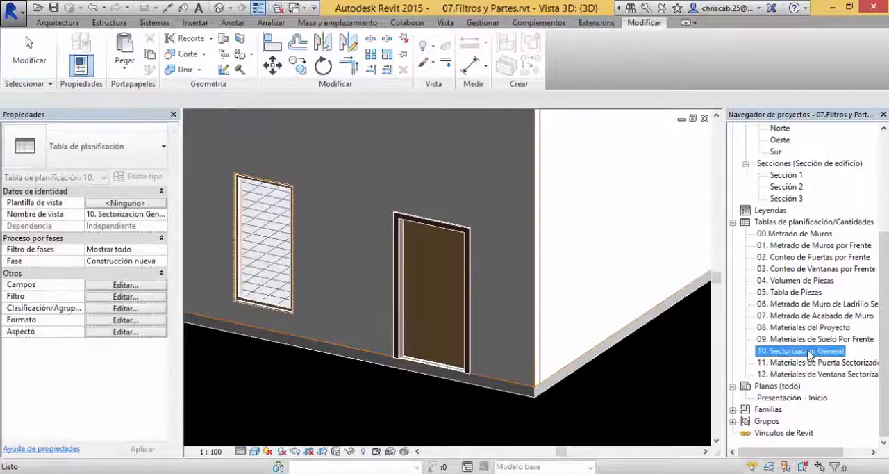
double_click(806, 364)
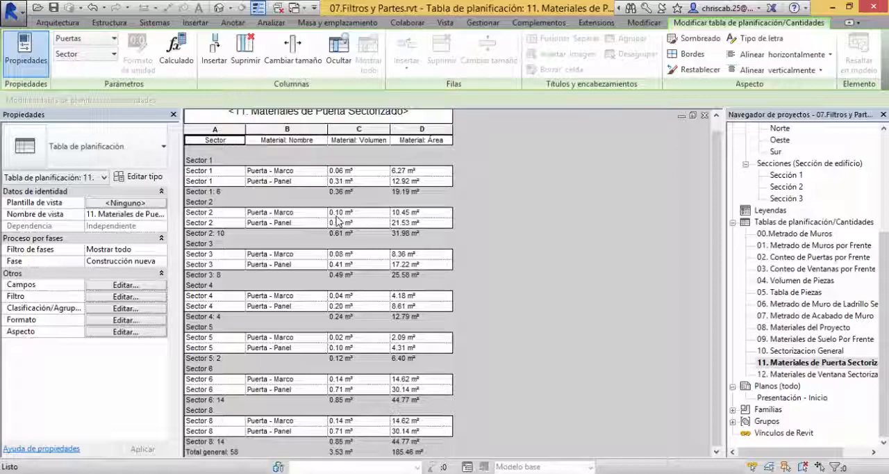
click(796, 363)
key(Delete)
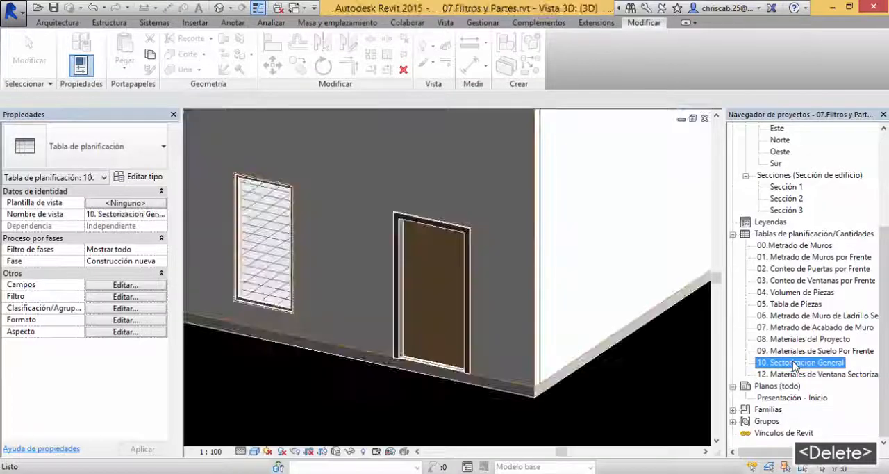
click(660, 379)
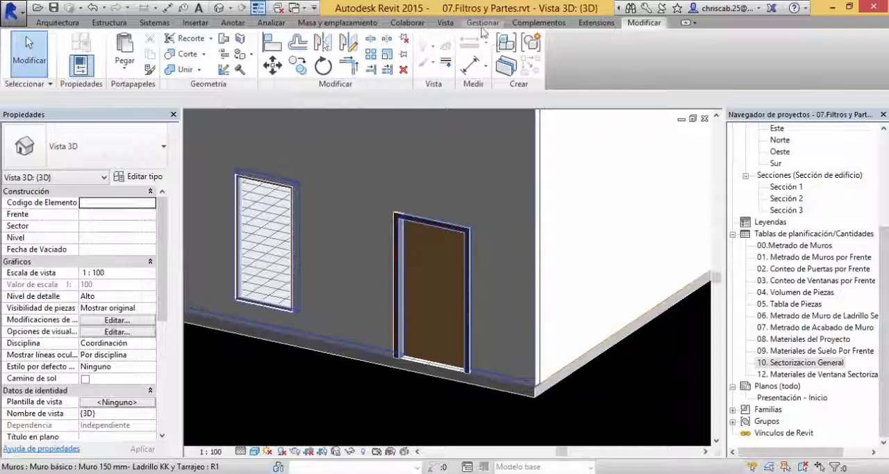
Step: Create a new material takeoff for the Puertas category named "11. Metrado de Materiales de Puertas"
click(445, 23)
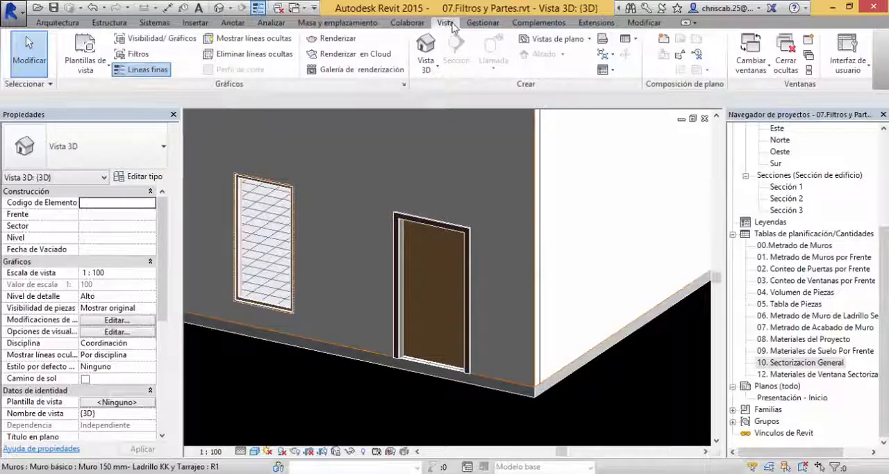
click(629, 39)
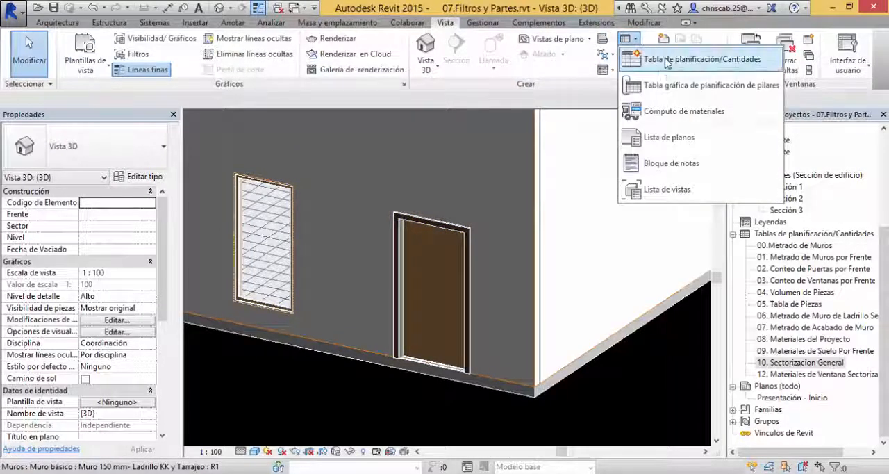
click(671, 111)
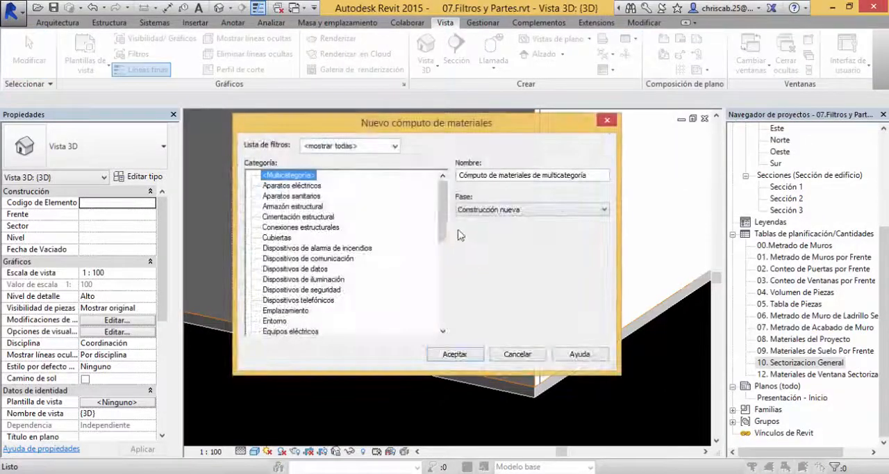
drag(442, 231, 411, 321)
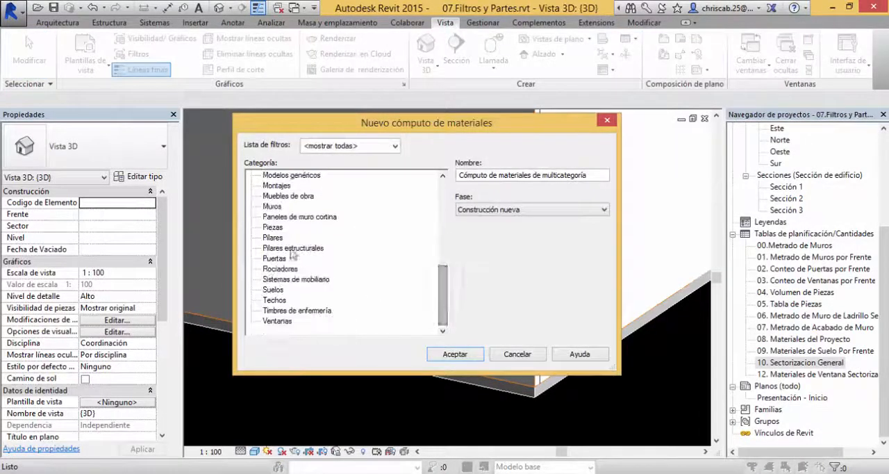
click(275, 258)
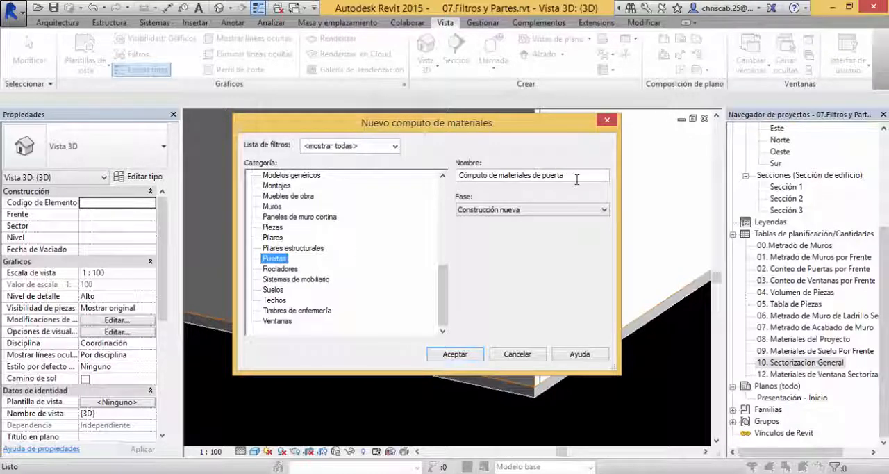
drag(577, 180, 281, 177)
text(11. )
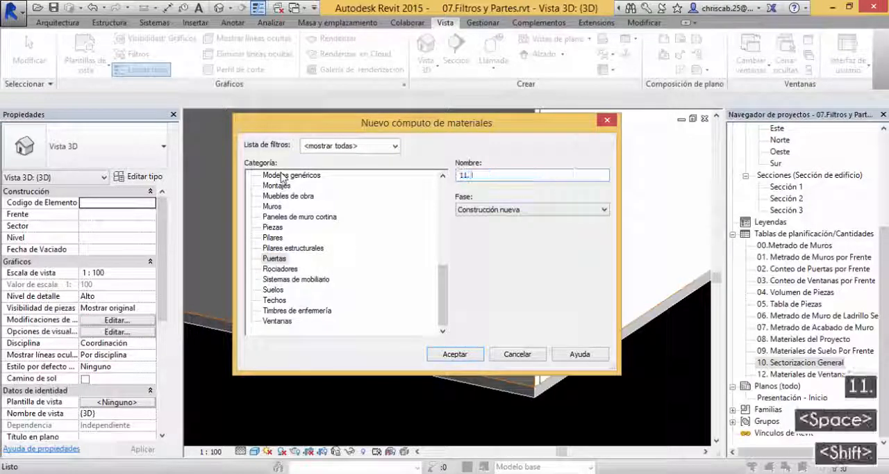
text(Metrado de )
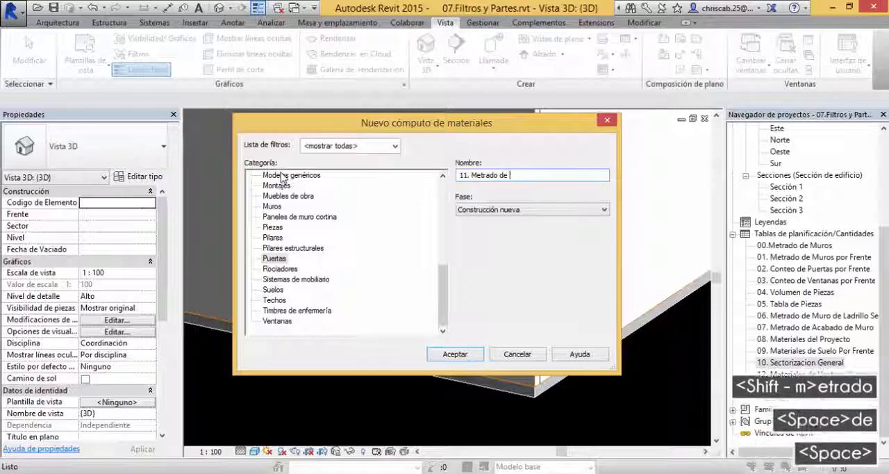
text(Materiales de Puerta)
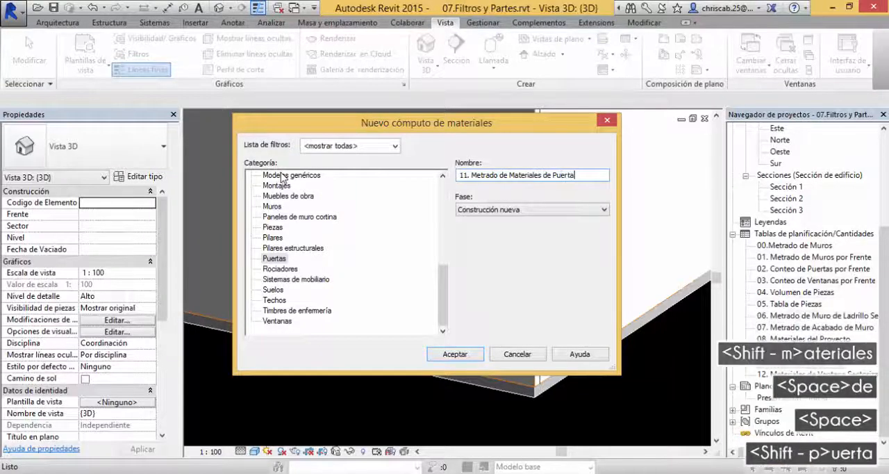
text(s)
key(Return)
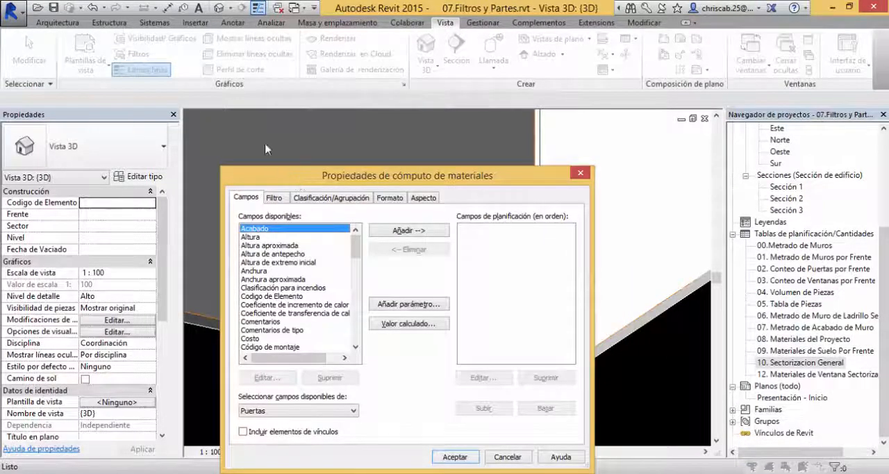
Step: Enlarge the material takeoff properties dialog and add Sector as the first scheduled field
drag(297, 177, 249, 93)
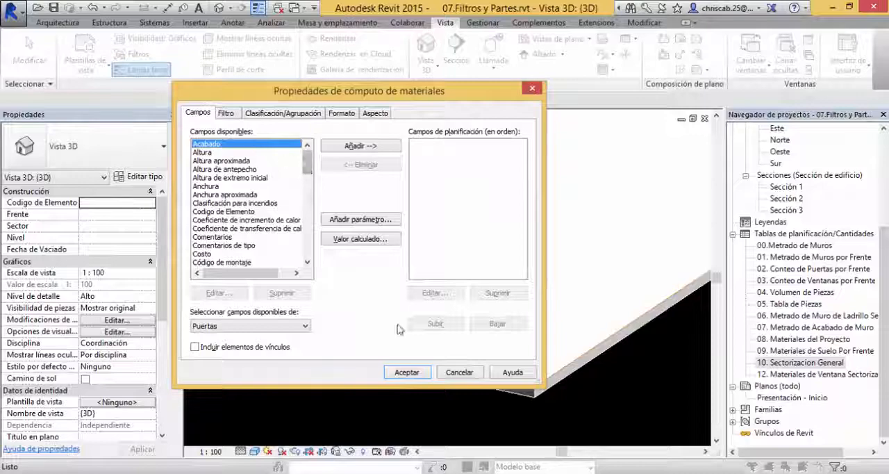
drag(544, 386, 670, 440)
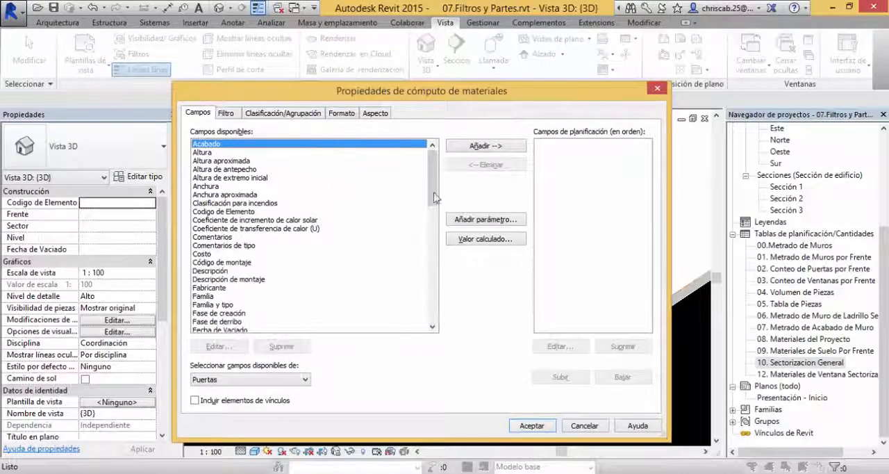
drag(434, 198, 429, 322)
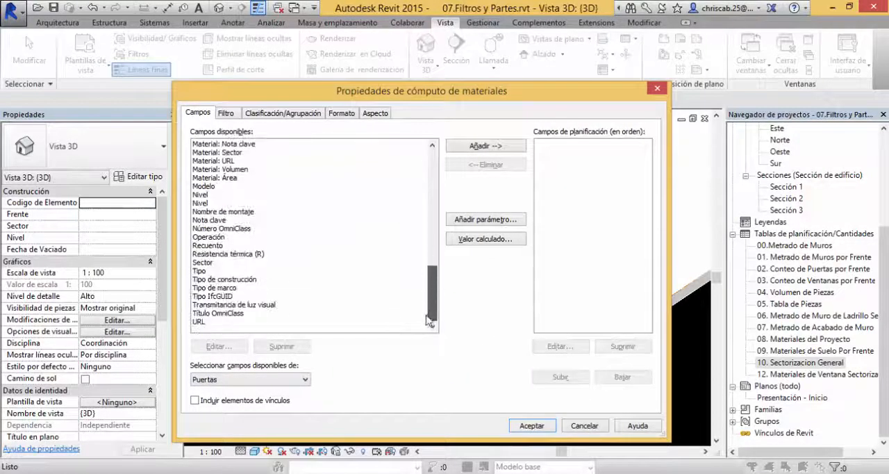
double_click(214, 263)
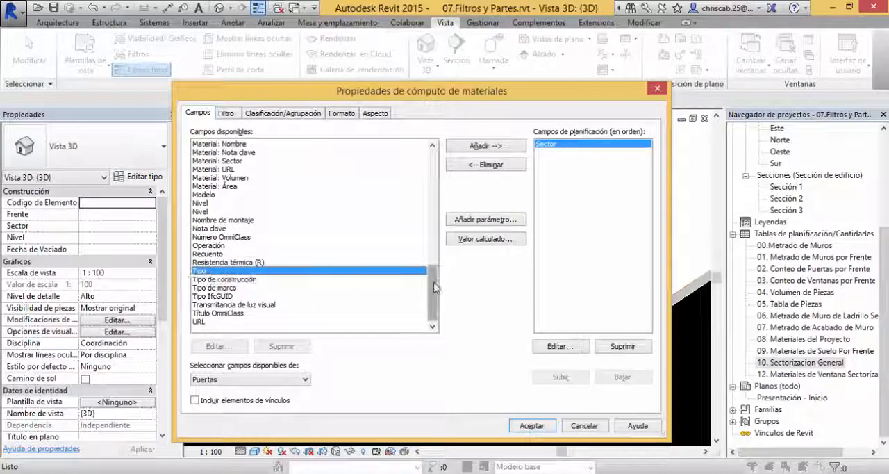
Step: Add the Material: Nombre, Material: Área and Material: Volumen fields, in that order after Sector, and generate the takeoff
drag(433, 279, 435, 271)
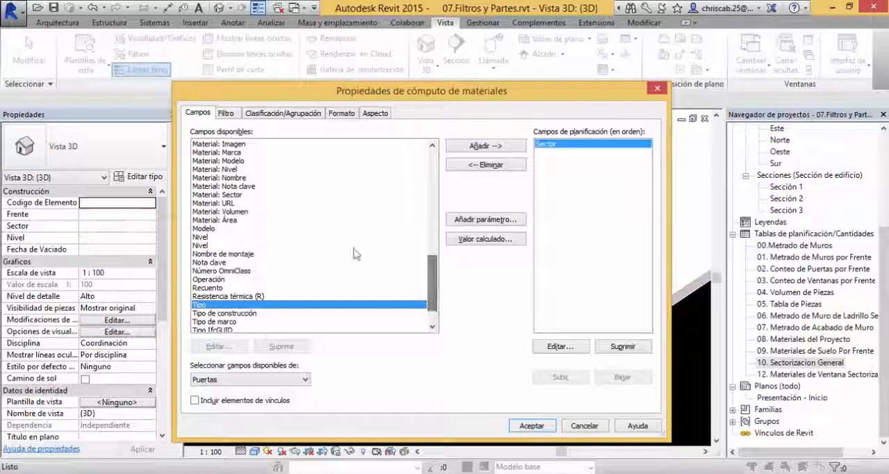
click(223, 211)
scroll(229, 214, up, 2)
scroll(230, 218, up, 3)
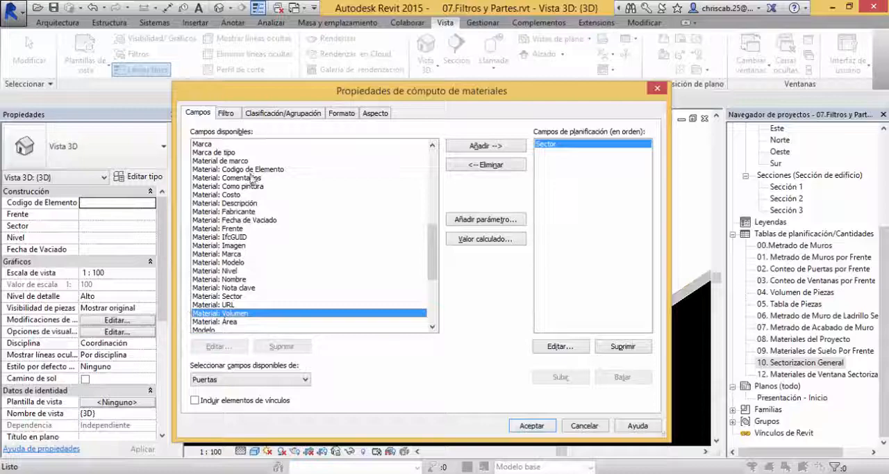
double_click(236, 279)
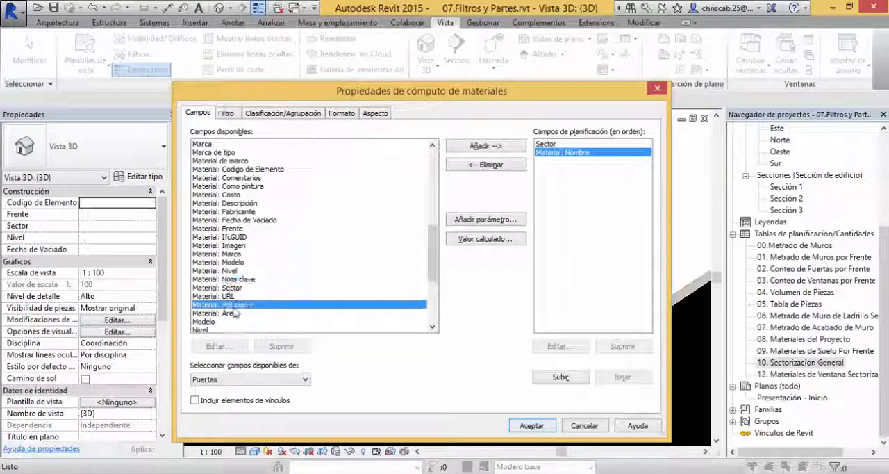
double_click(229, 304)
double_click(235, 306)
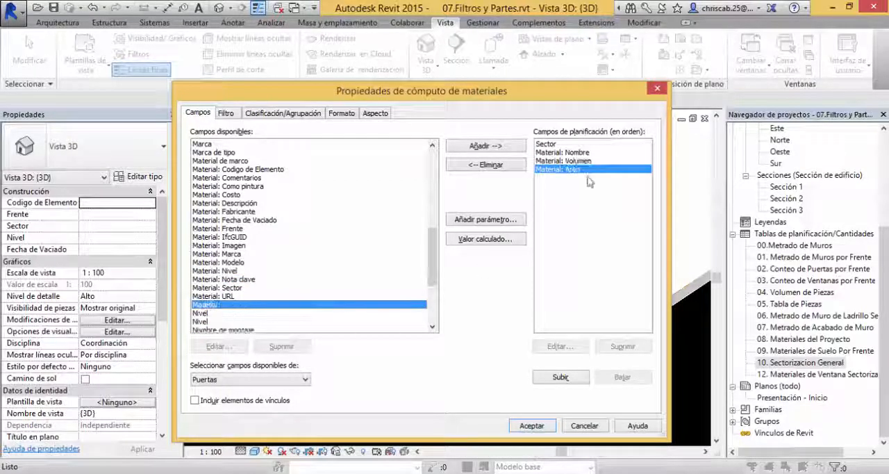
click(560, 377)
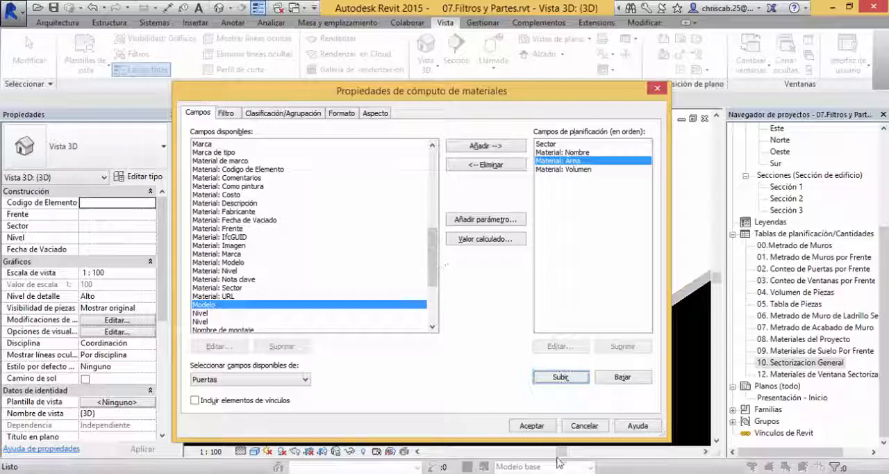
click(533, 425)
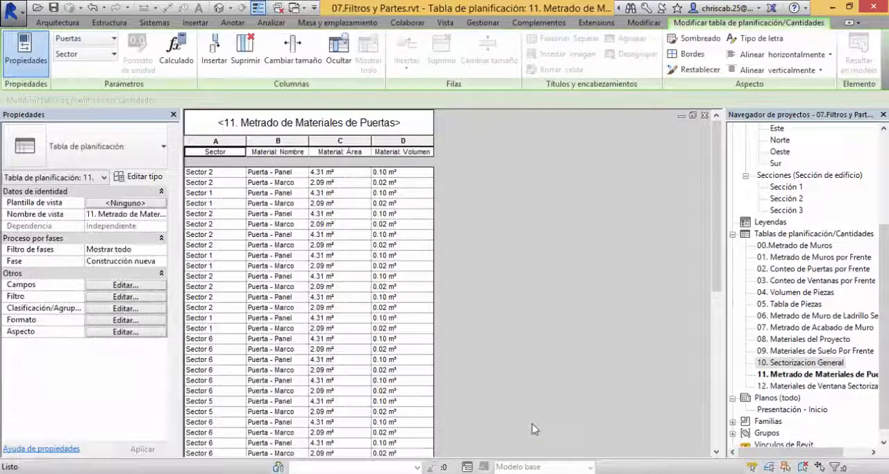
Step: Widen the Material: Nombre column and look through the door takeoff's rows
drag(310, 141, 330, 141)
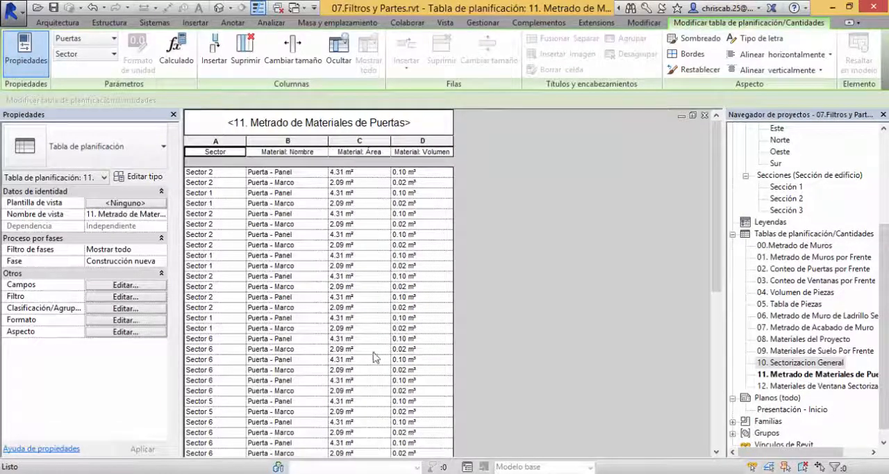
scroll(326, 351, down, 5)
scroll(300, 347, up, 3)
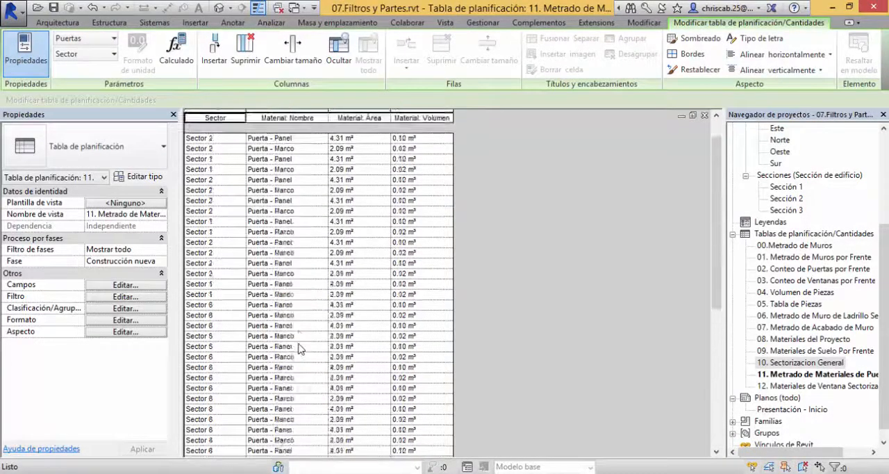
scroll(300, 347, up, 1)
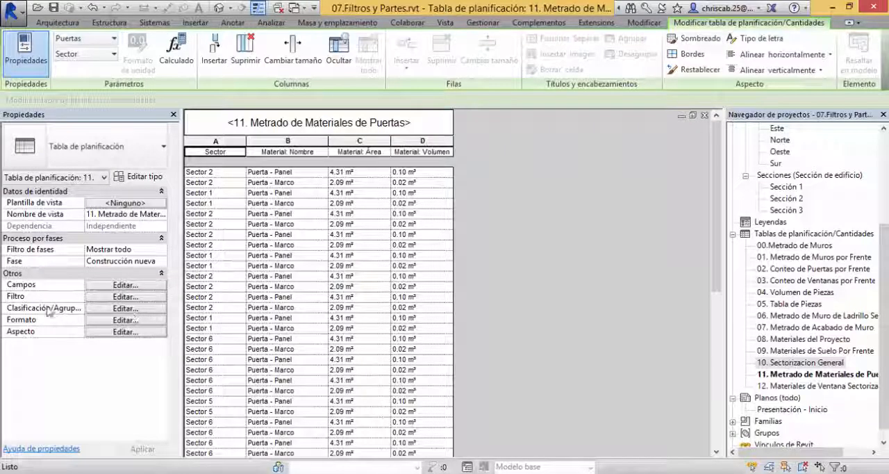
Step: Sort the door material takeoff by Sector in ascending order and check the sorted rows
click(104, 309)
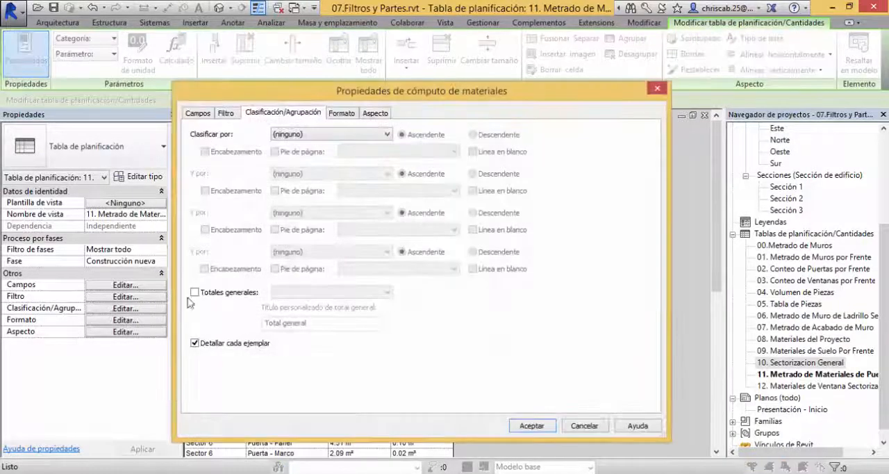
click(316, 134)
click(306, 153)
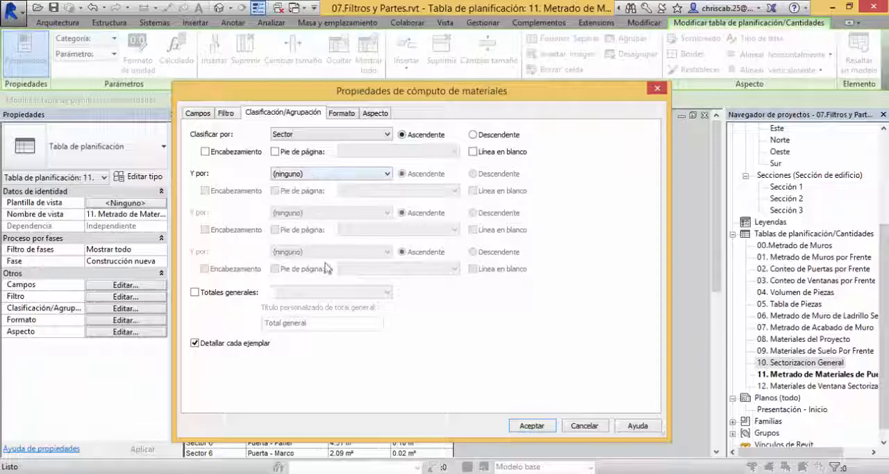
click(532, 426)
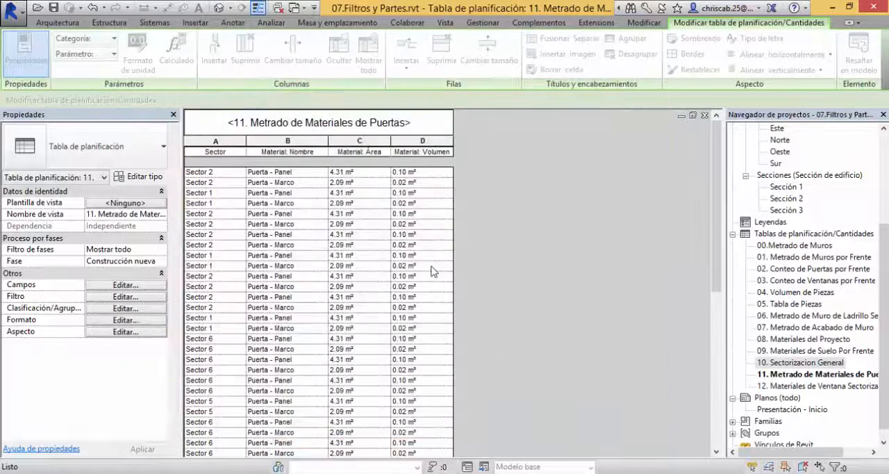
scroll(431, 271, down, 3)
scroll(409, 236, down, 3)
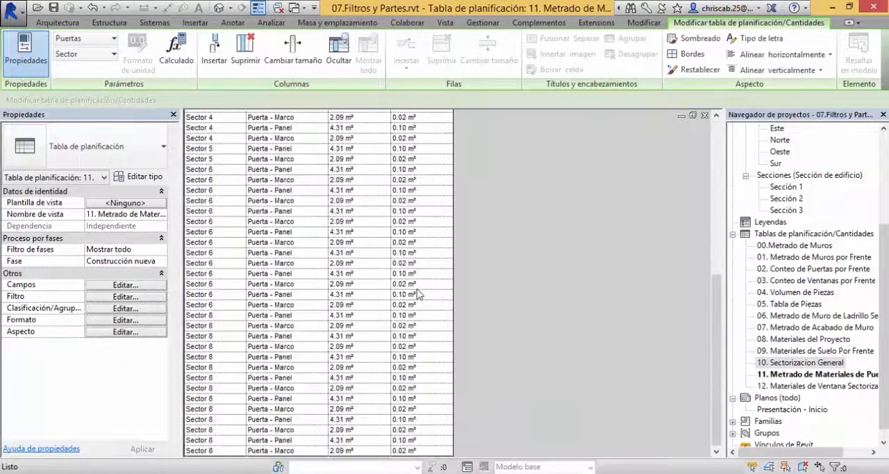
scroll(405, 257, up, 6)
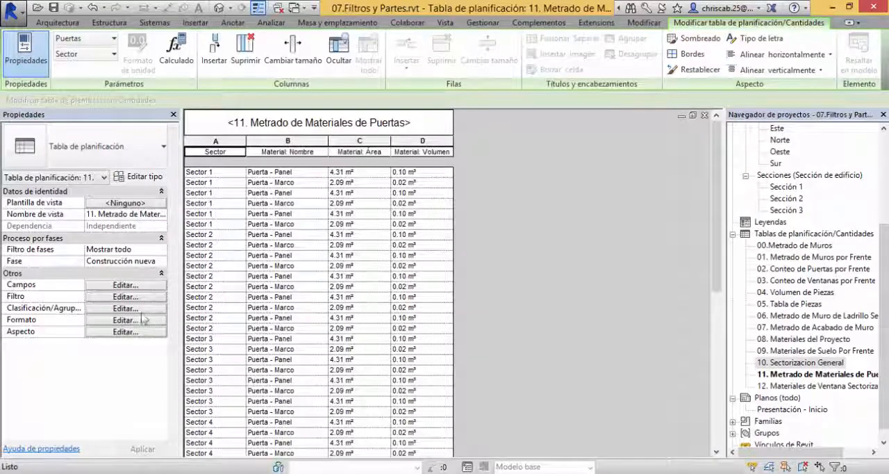
Step: Give the Sector groups a header and a footer with title, count and totals, and enable grand totals for the takeoff
click(133, 309)
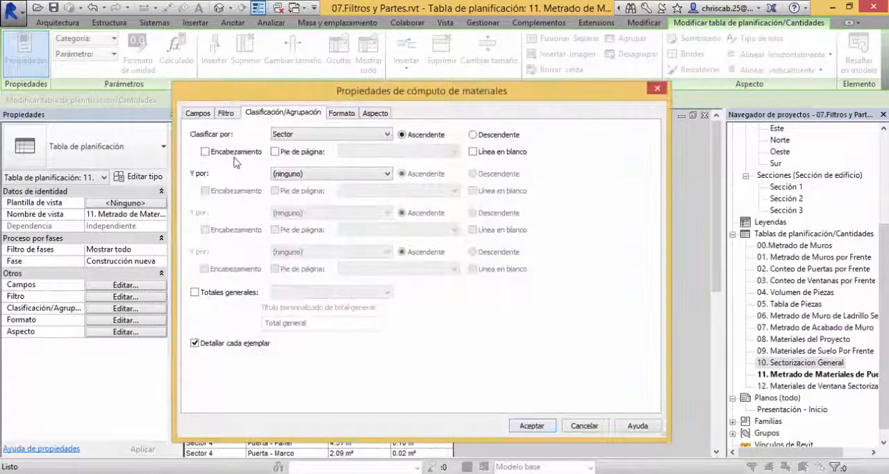
click(276, 152)
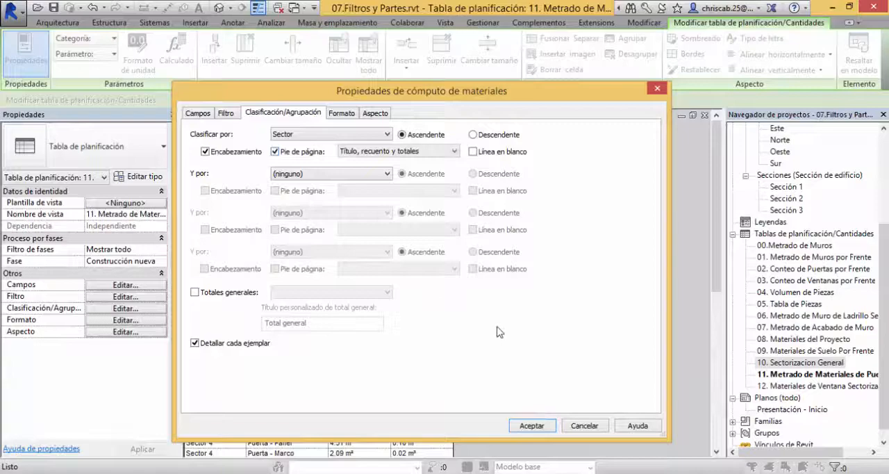
click(195, 292)
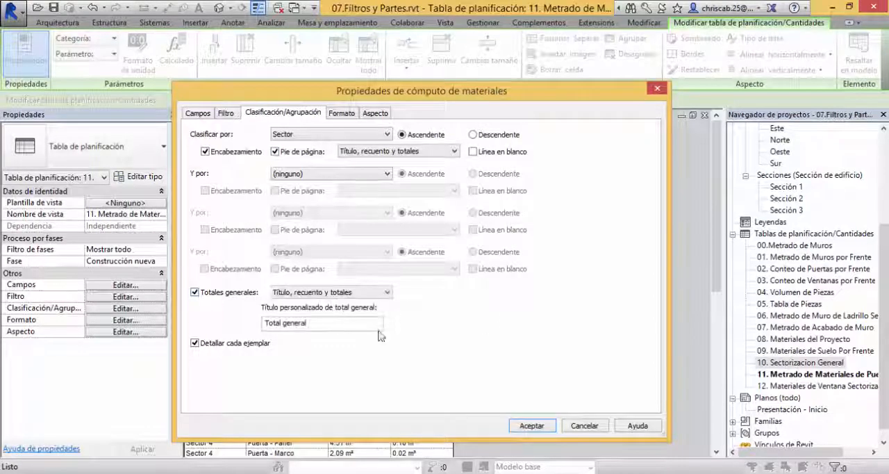
click(530, 425)
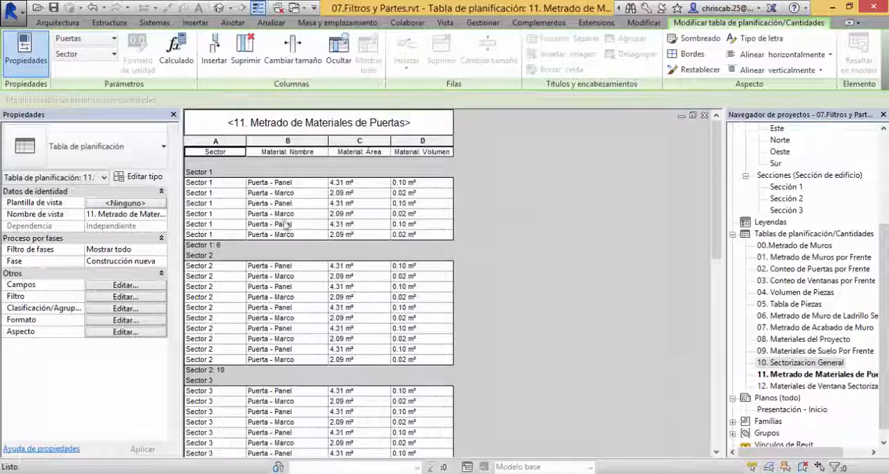
Step: Turn off itemizing every instance in the door material takeoff
click(122, 310)
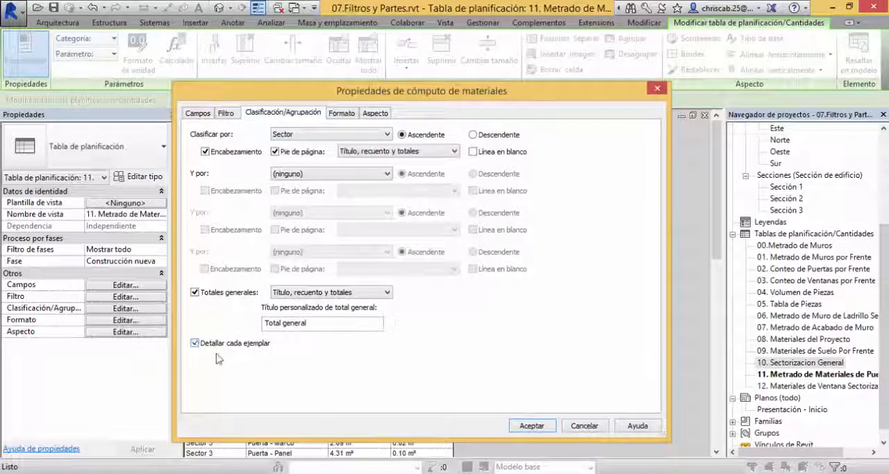
click(195, 343)
click(531, 426)
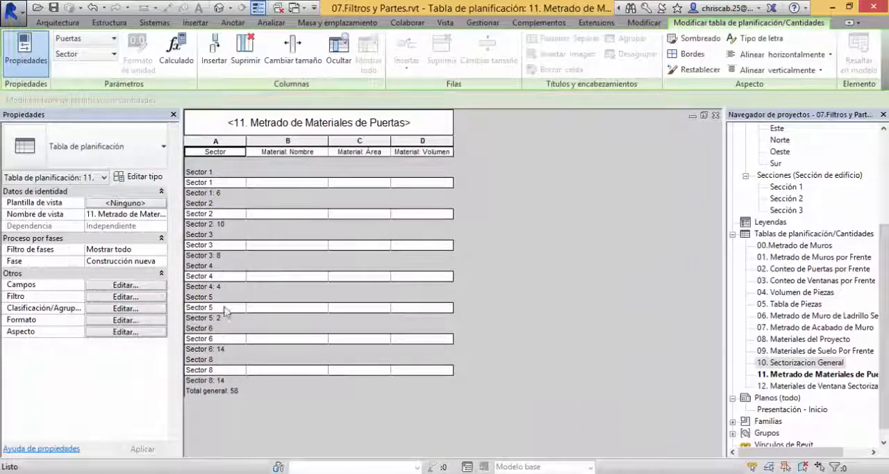
Step: Calculate totals for the Material: Área and Material: Volumen fields of the door material takeoff
click(123, 321)
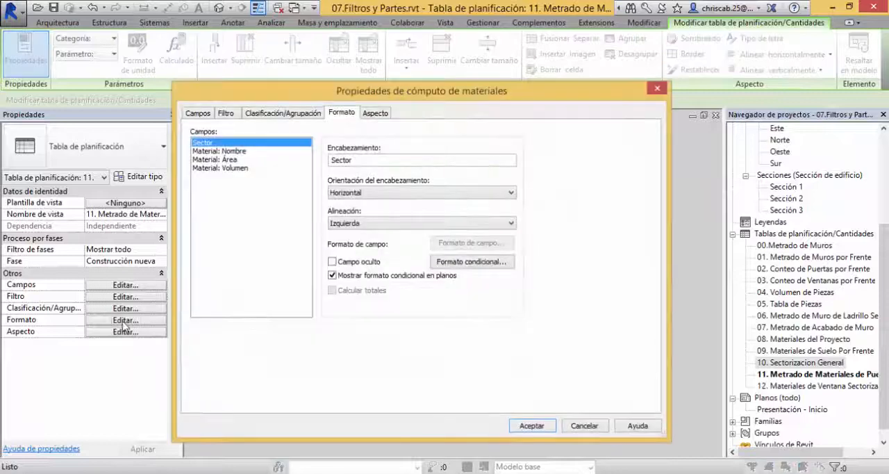
click(227, 160)
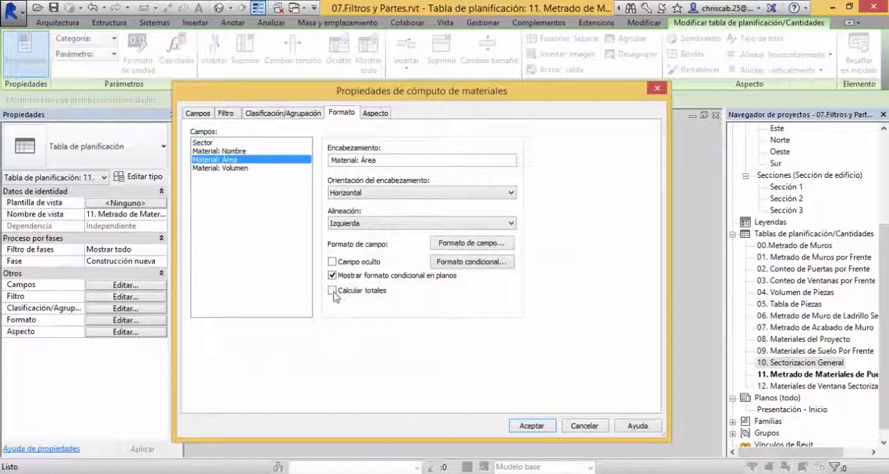
click(333, 291)
click(229, 169)
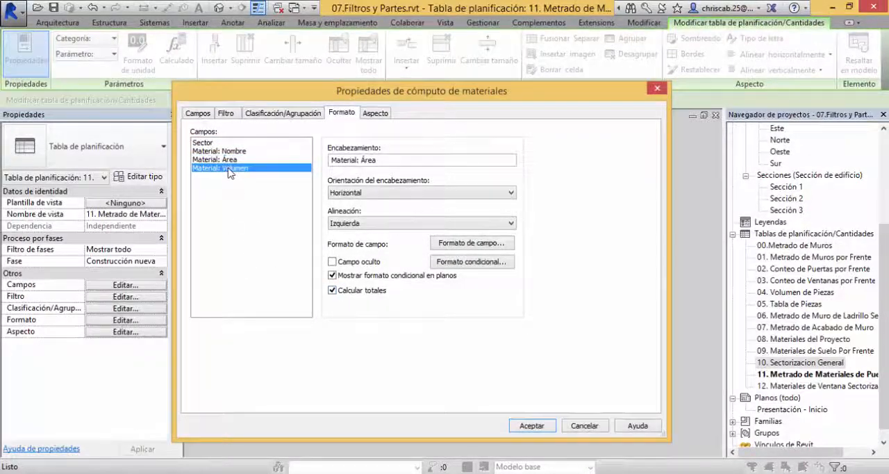
click(333, 292)
click(530, 425)
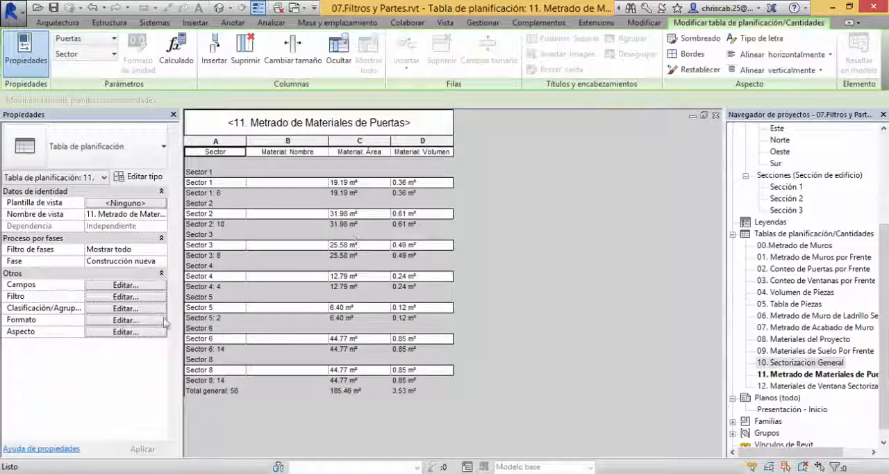
Step: Add Material: Nombre in ascending order as the second sorting level of the door material takeoff
click(125, 309)
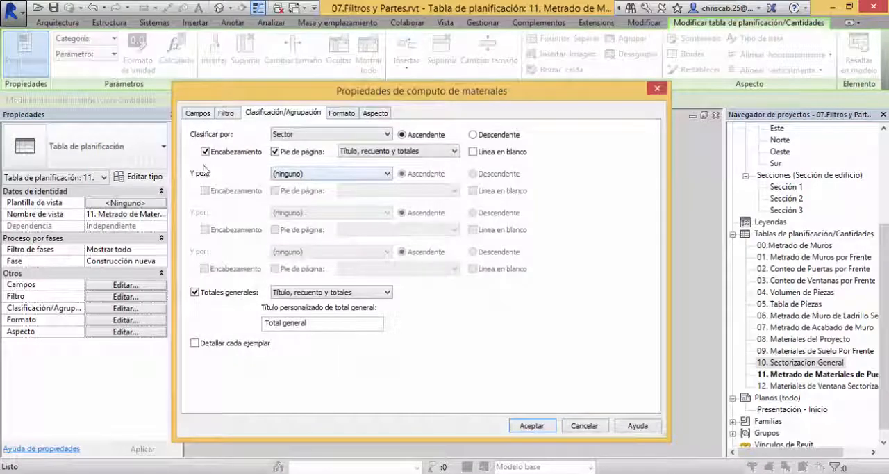
click(320, 175)
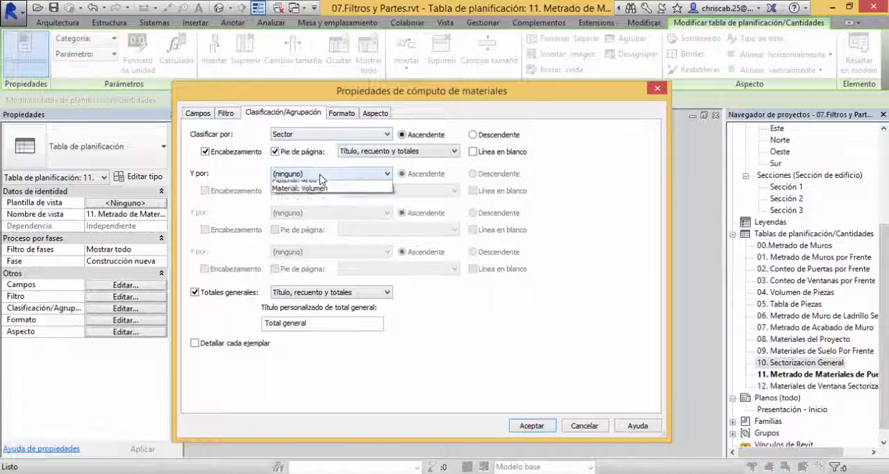
click(306, 201)
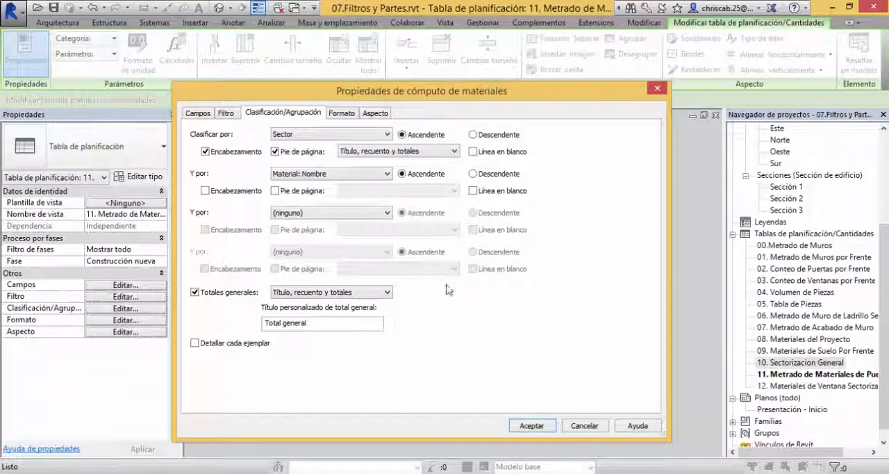
click(551, 426)
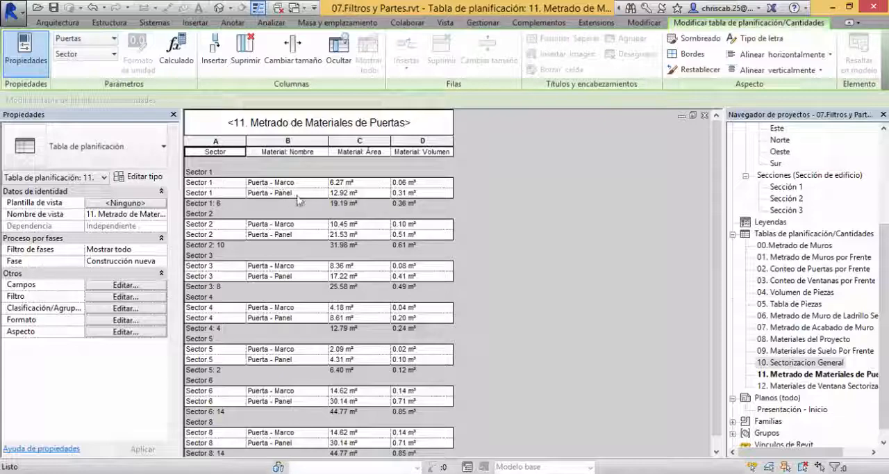
click(420, 184)
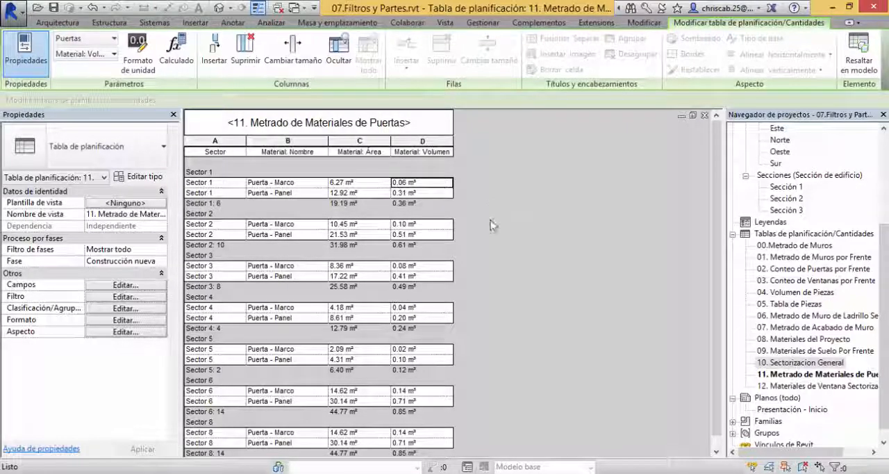
Step: Open schedule 12. Materiales de Ventana Sectorizado and review its material rows by sector
click(818, 388)
double_click(820, 389)
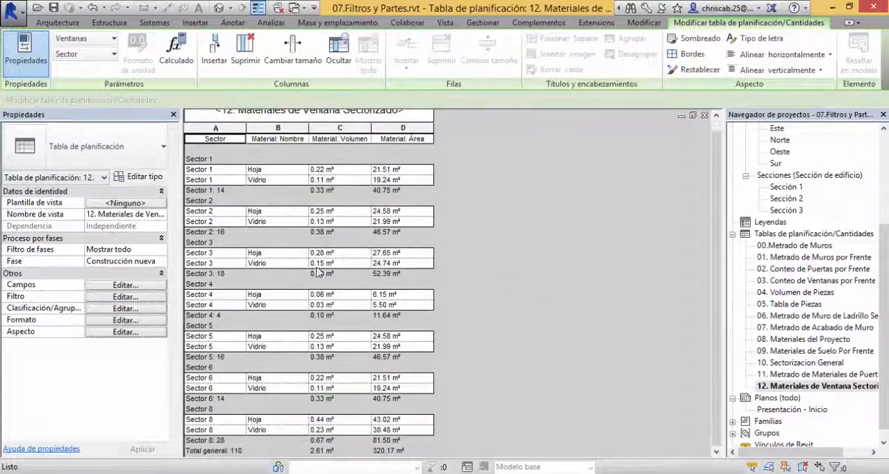
click(273, 170)
click(268, 180)
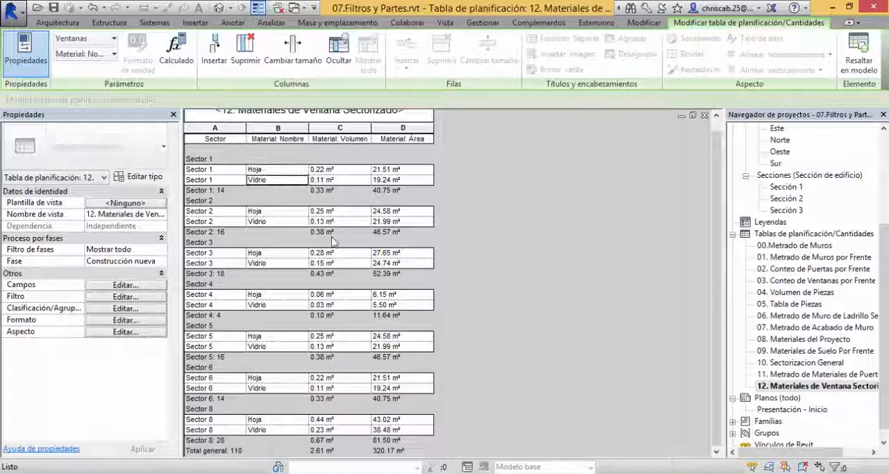
scroll(511, 280, up, 2)
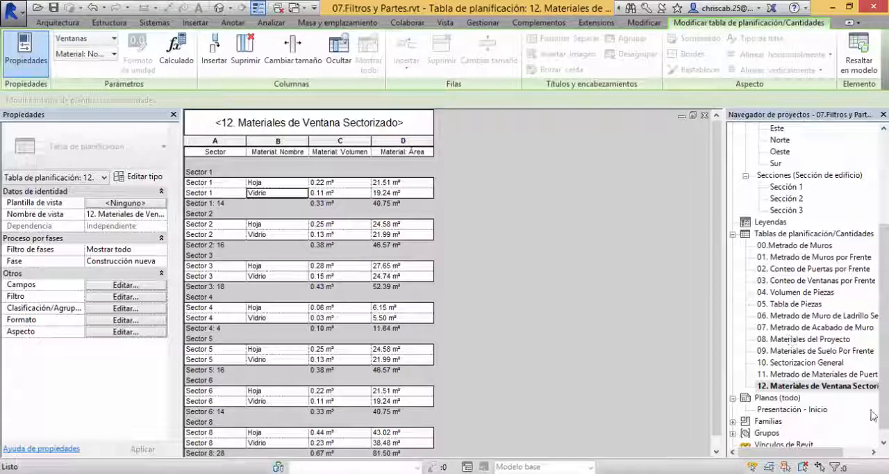
Step: Close the window material schedule and look over the buildings in the {3D} view
double_click(811, 316)
click(812, 316)
click(806, 306)
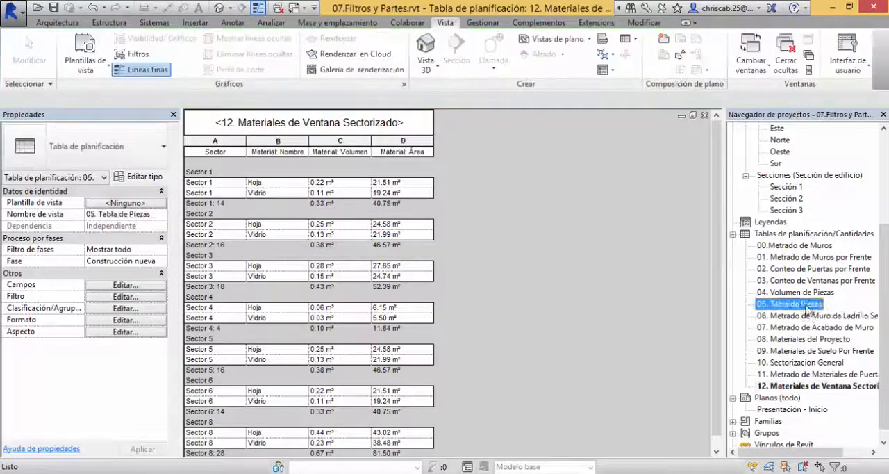
click(705, 116)
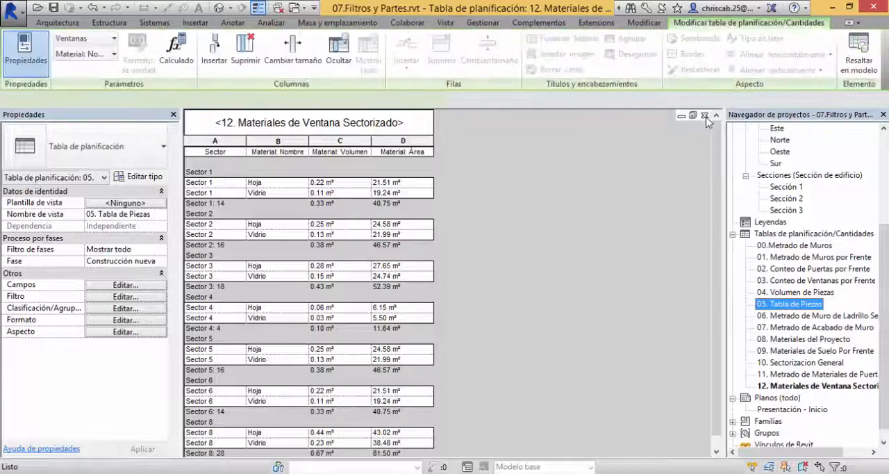
scroll(573, 357, down, 6)
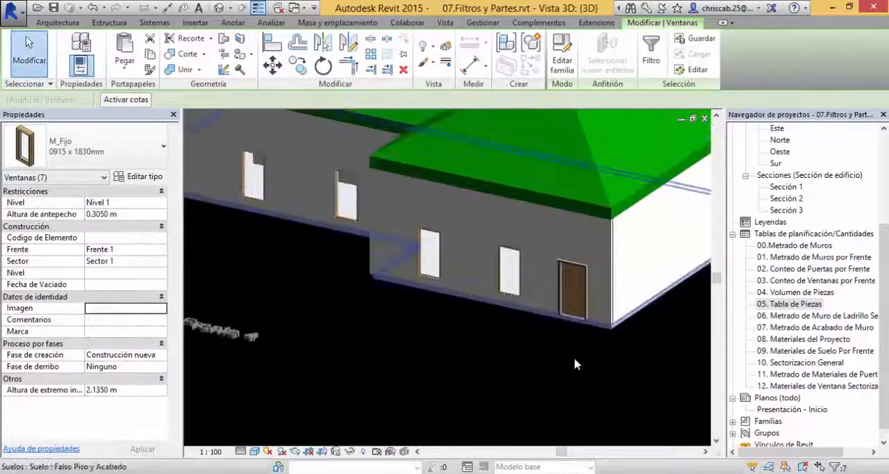
shift+middle_drag(591, 368, 621, 411)
middle_drag(512, 273, 433, 445)
scroll(434, 397, down, 4)
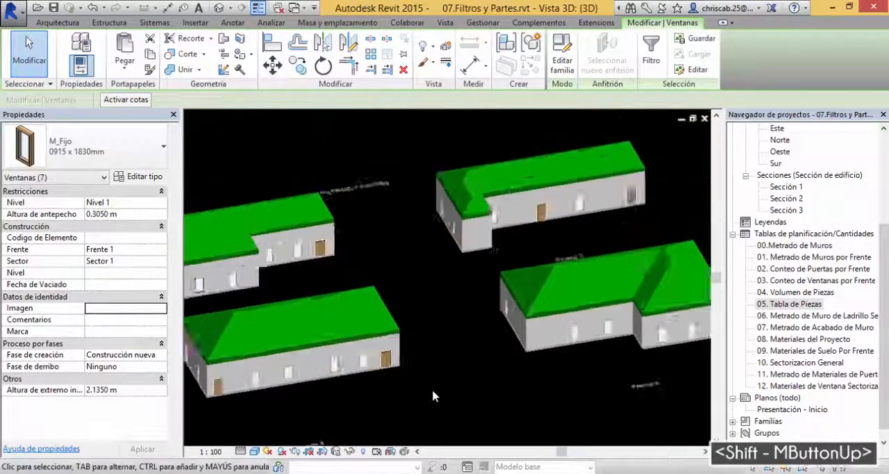
shift+middle_drag(453, 377, 513, 349)
scroll(447, 361, up, 2)
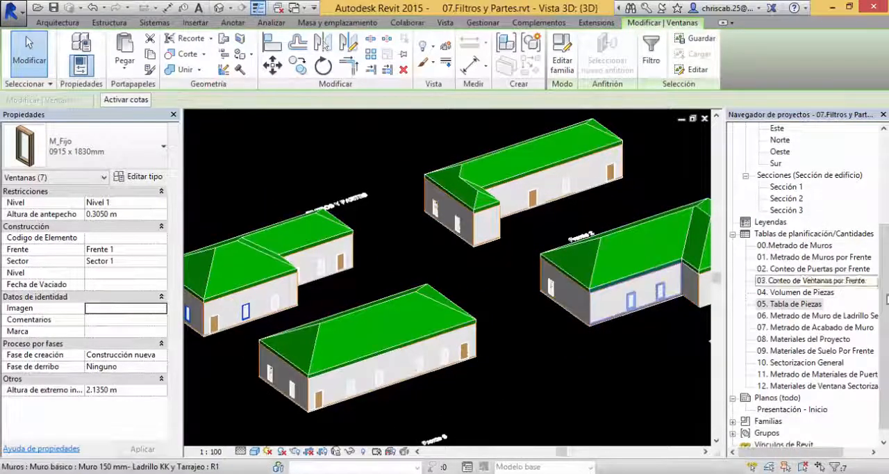
Step: Open the Vista 3D - Frentes view from the project's 3D views
drag(885, 295, 886, 201)
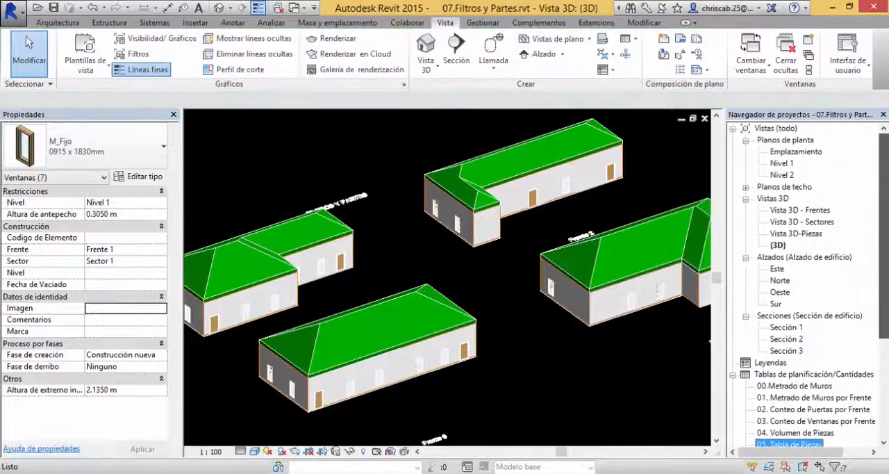
click(797, 235)
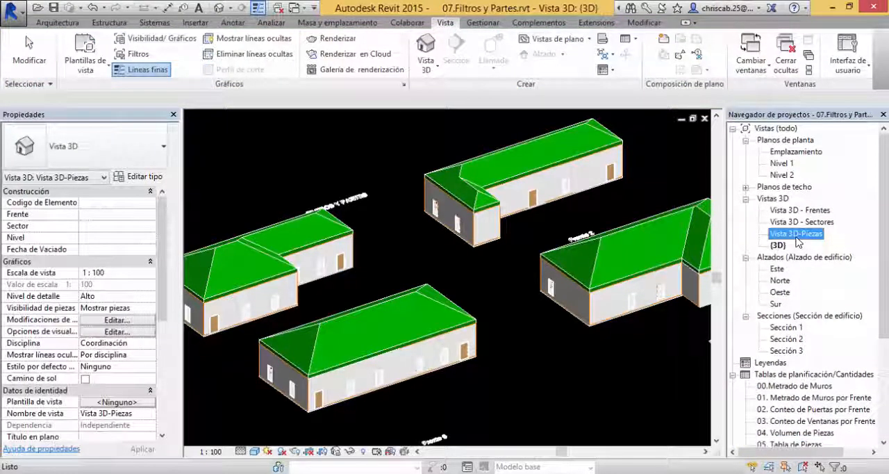
click(804, 210)
click(811, 222)
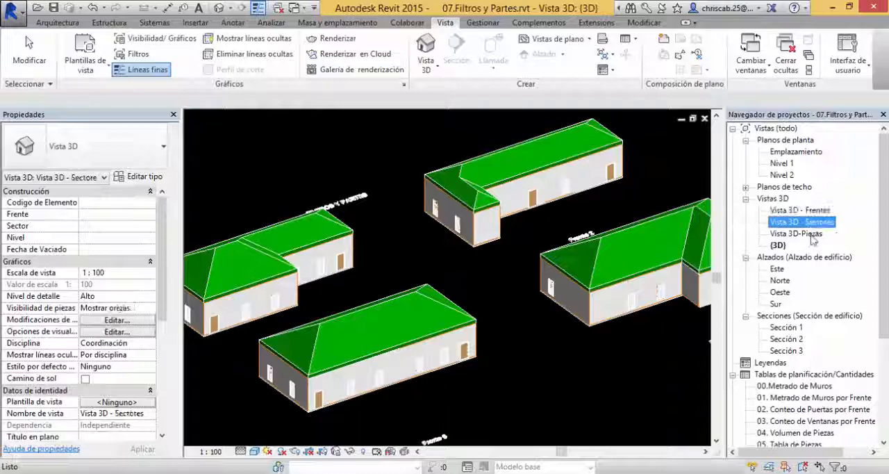
click(810, 234)
double_click(803, 210)
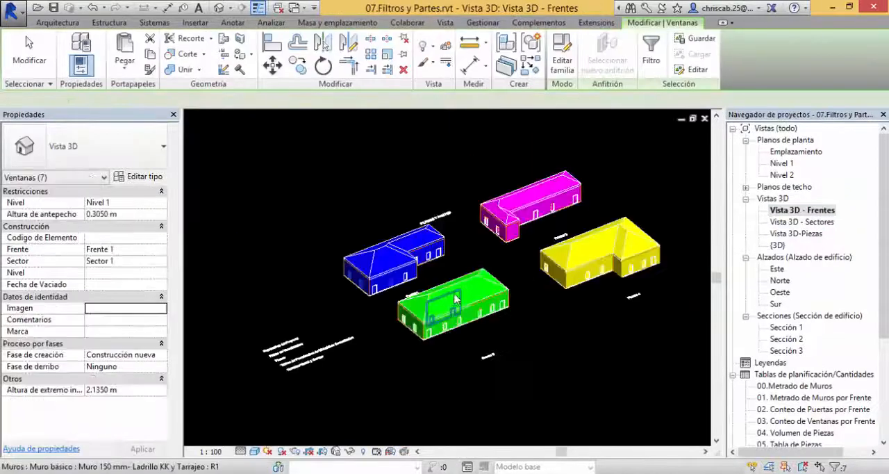
Step: Examine the buildings coloured by front, with their doors and windows, from several angles and clear the window selection
scroll(455, 299, down, 2)
shift+middle_drag(479, 298, 508, 242)
scroll(467, 276, up, 4)
scroll(353, 299, up, 3)
shift+middle_drag(345, 319, 299, 375)
scroll(239, 317, up, 5)
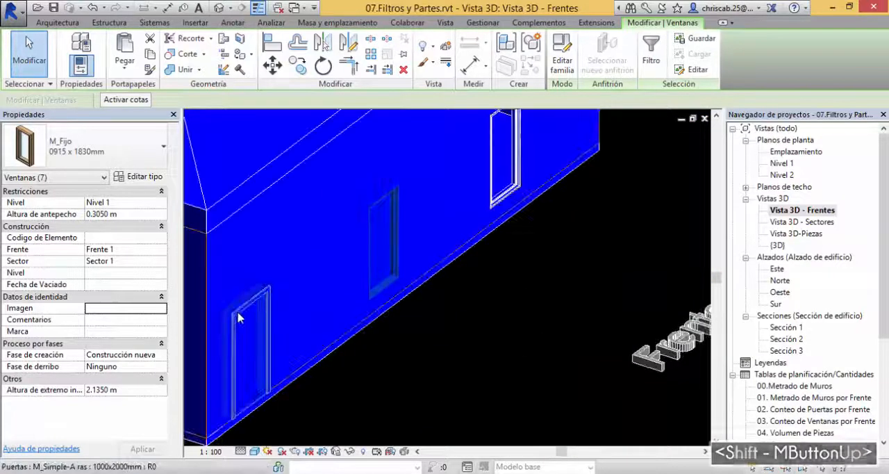
middle_drag(445, 354, 467, 309)
scroll(508, 389, down, 2)
middle_drag(469, 385, 447, 228)
middle_drag(484, 303, 297, 165)
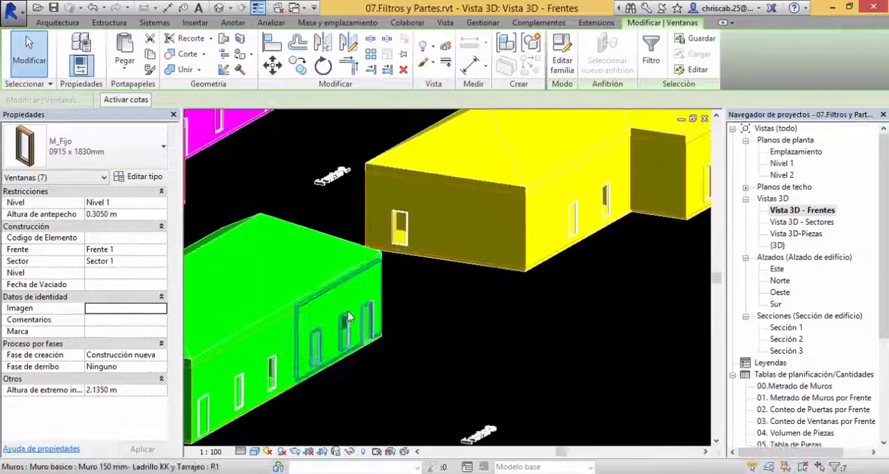
scroll(350, 317, down, 3)
shift+middle_drag(461, 370, 421, 310)
middle_drag(434, 268, 480, 336)
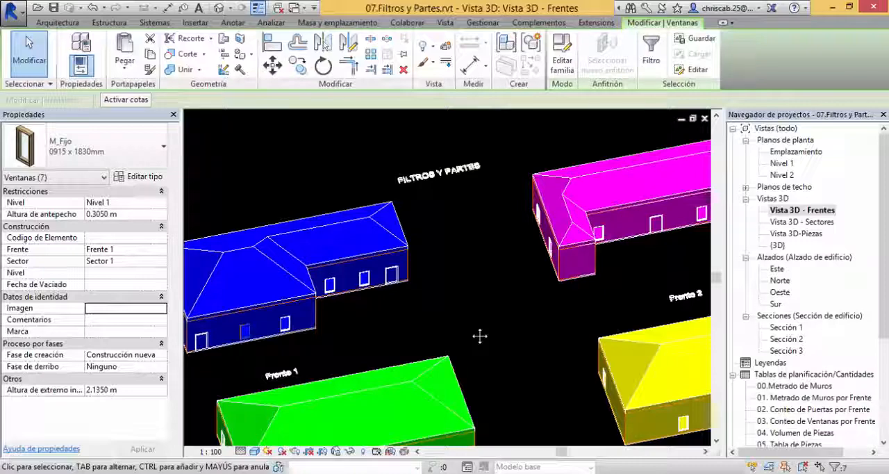
click(478, 338)
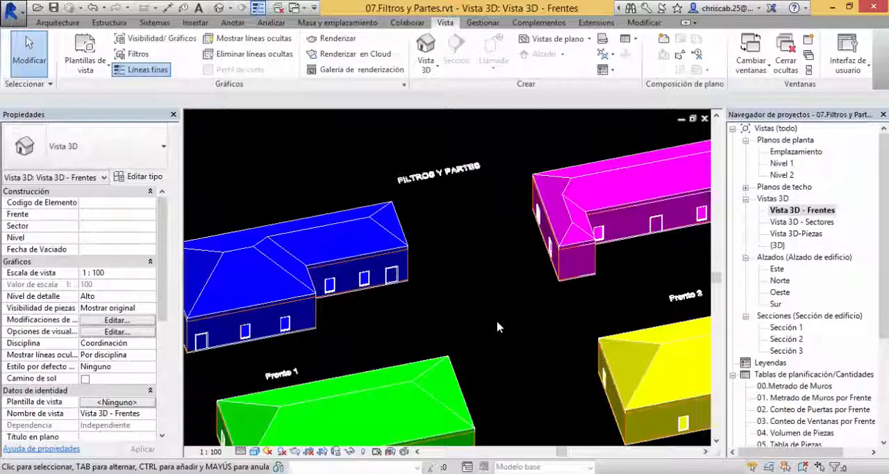
shift+middle_drag(497, 327, 502, 299)
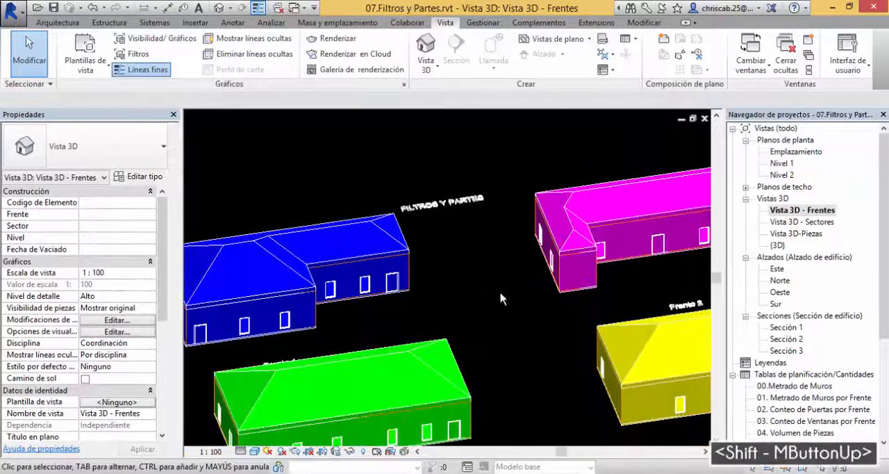
middle_drag(583, 306, 588, 272)
scroll(566, 282, up, 2)
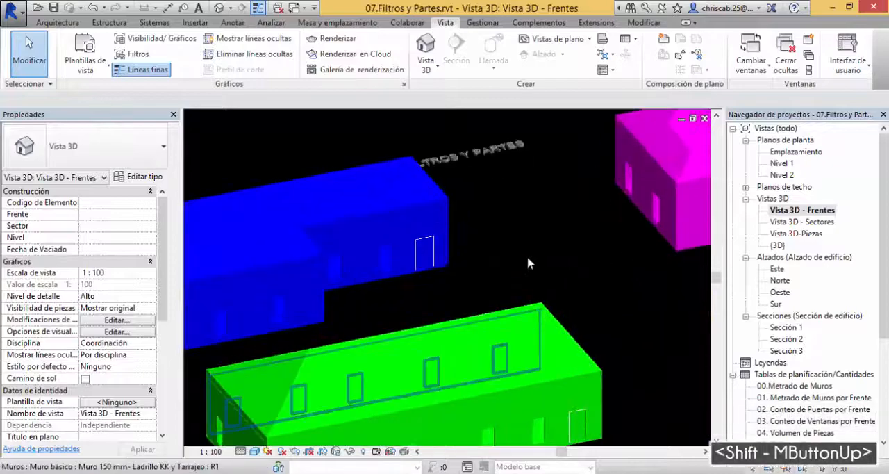
middle_drag(535, 264, 536, 297)
scroll(306, 269, up, 1)
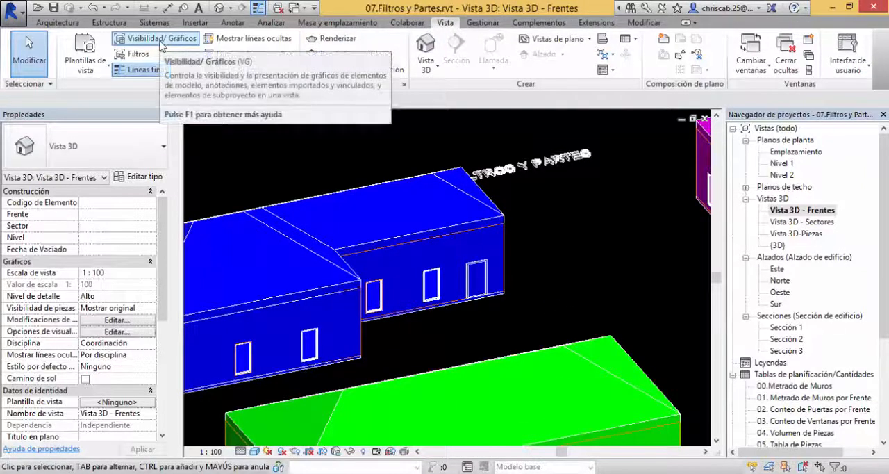
Step: Open the Frentes view's visibility/graphics filters and bring up the Frente1 filter definition in an enlarged window
key(v)
key(g)
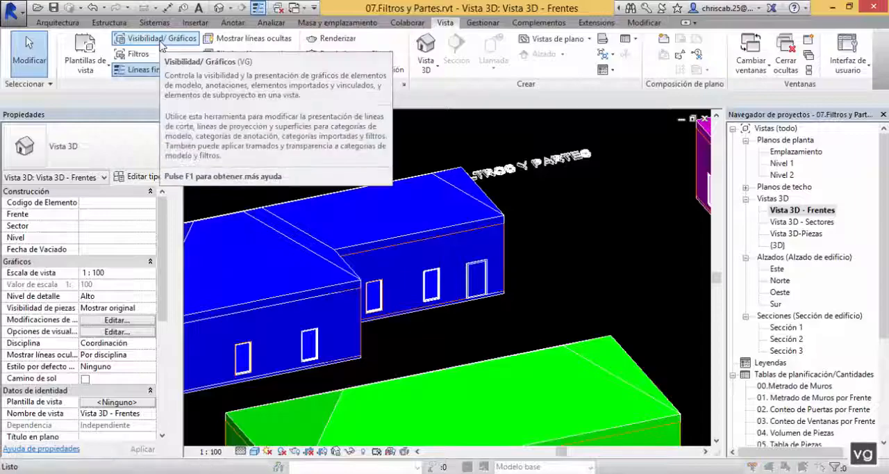
drag(484, 16, 424, 31)
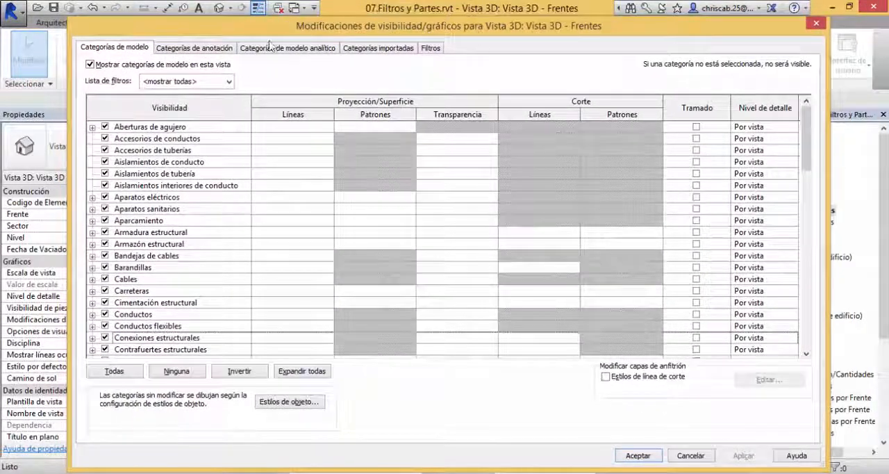
click(430, 48)
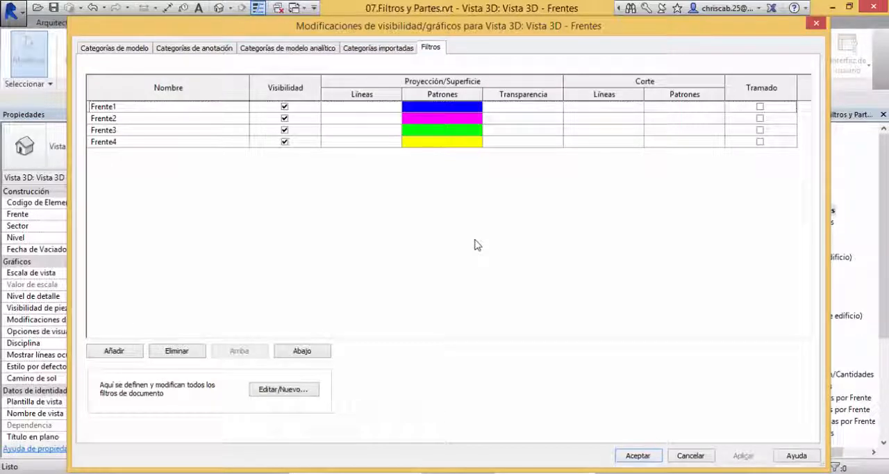
click(140, 109)
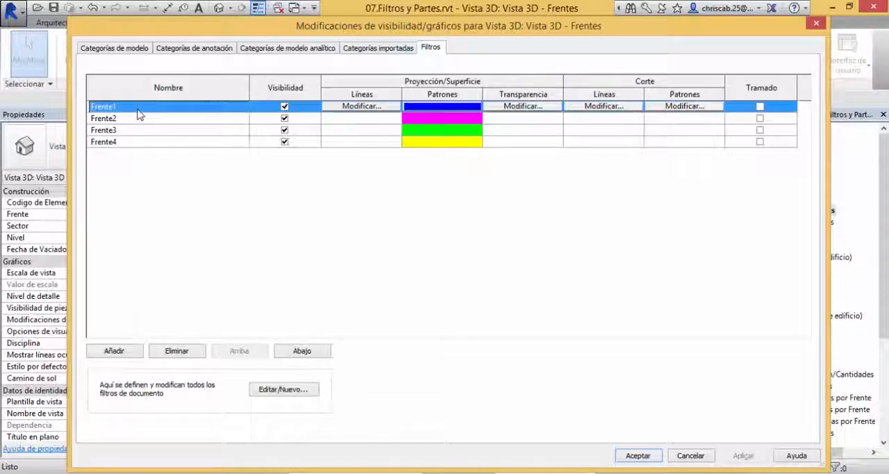
click(273, 393)
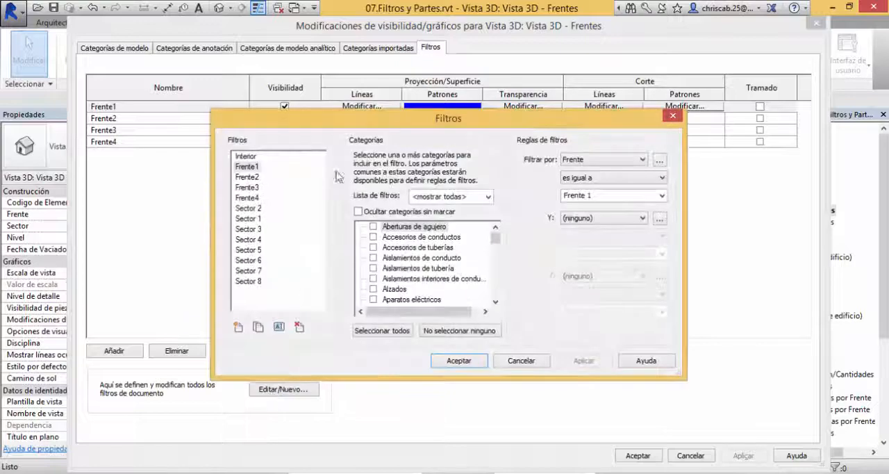
drag(361, 128, 254, 73)
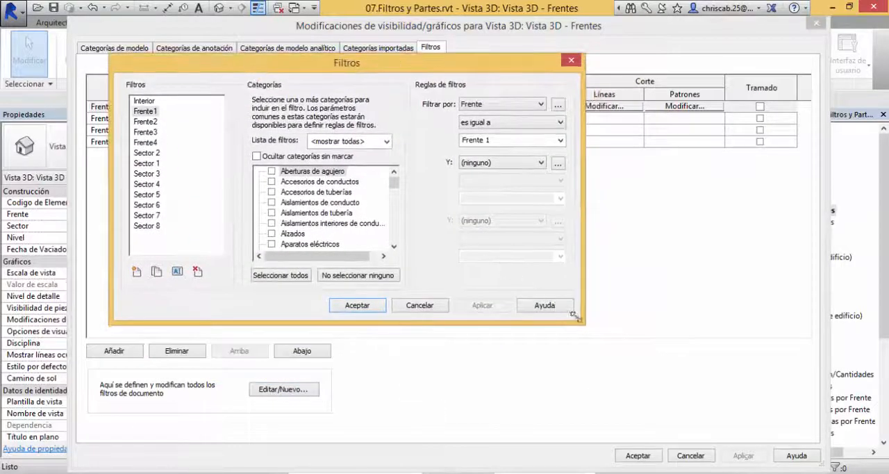
drag(583, 322, 701, 376)
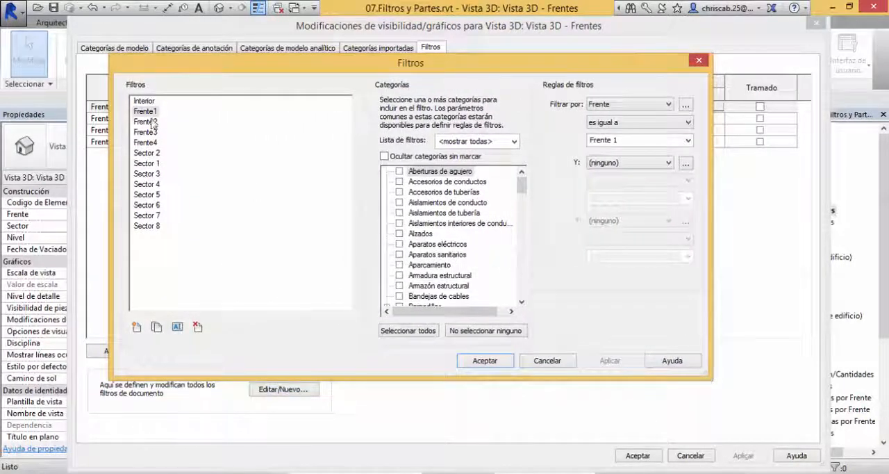
Step: Review the model categories included in the Frente1 filter, from the start of the list to its end
click(145, 111)
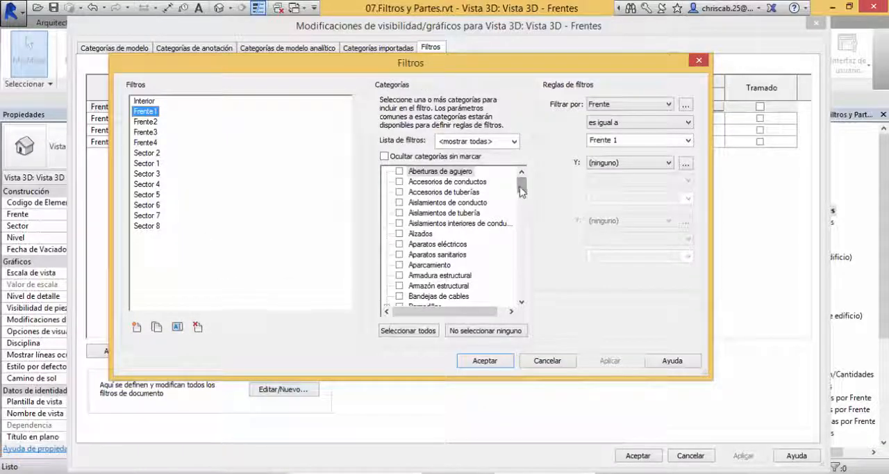
scroll(522, 192, down, 8)
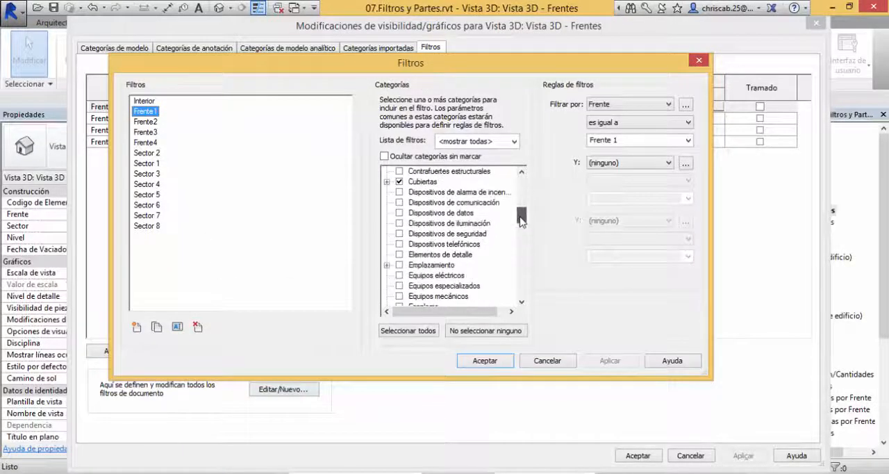
drag(522, 214, 522, 272)
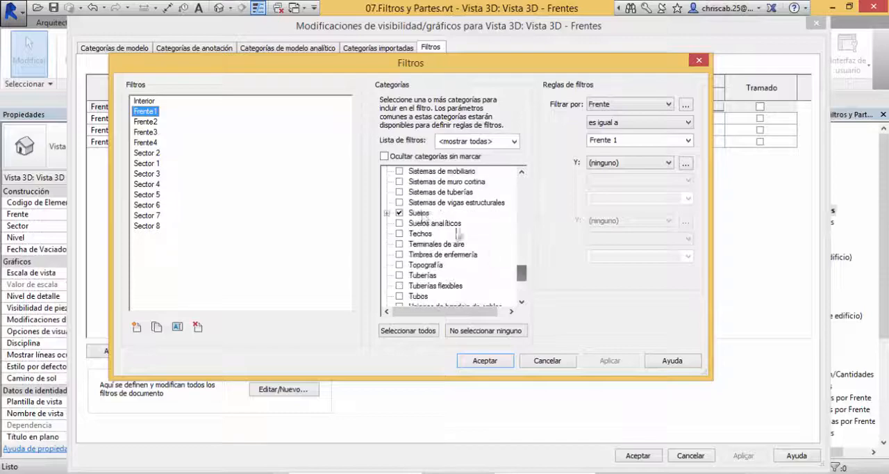
scroll(512, 262, down, 4)
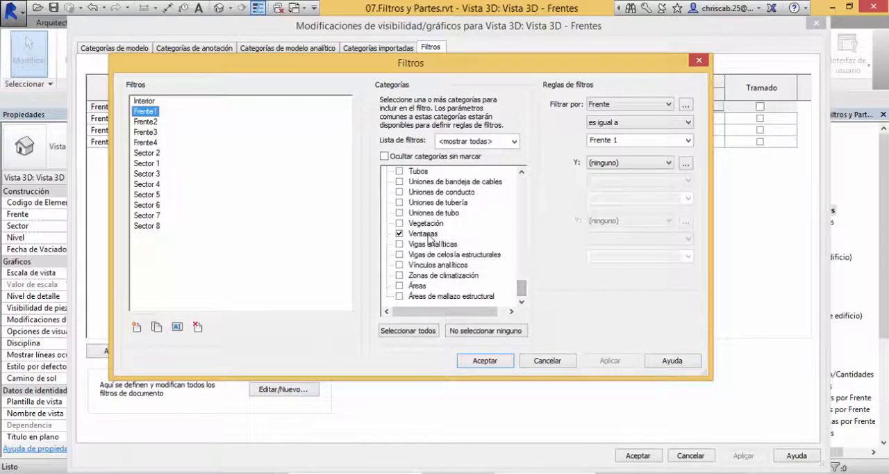
drag(521, 288, 544, 189)
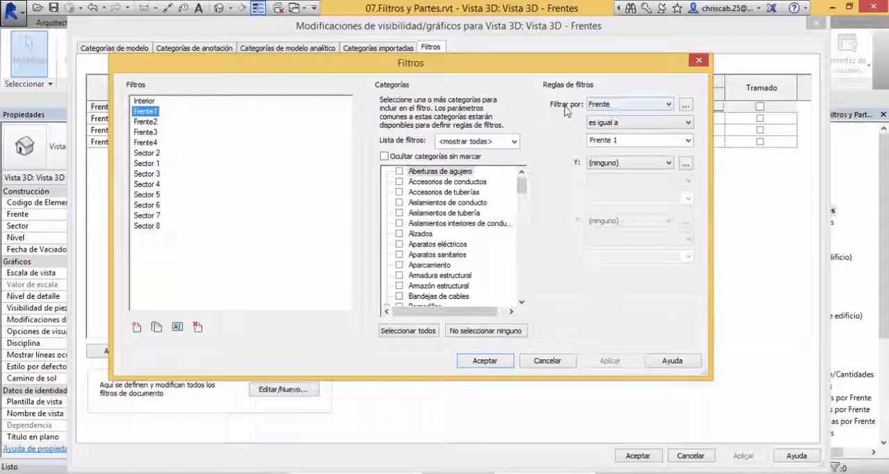
Step: Review the Frente1 filter rule's parameter, comparison operators and value, keeping Frente "es igual a" Frente 1, and accept the filter definitions
click(615, 106)
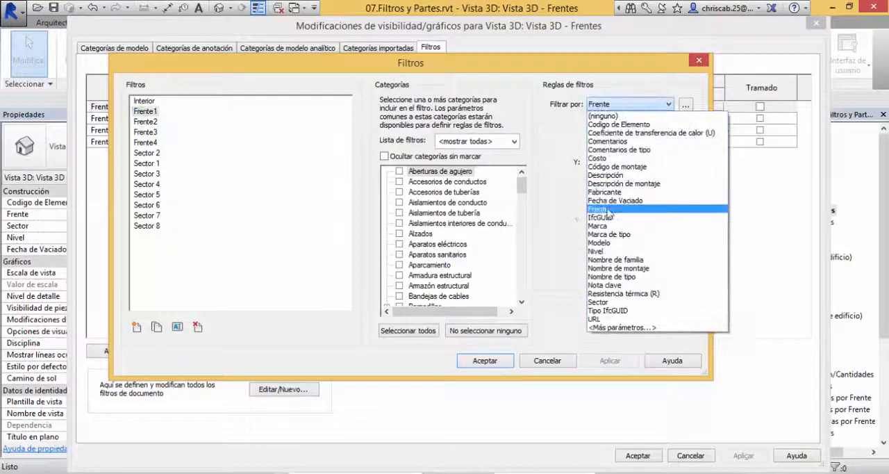
click(608, 210)
click(609, 124)
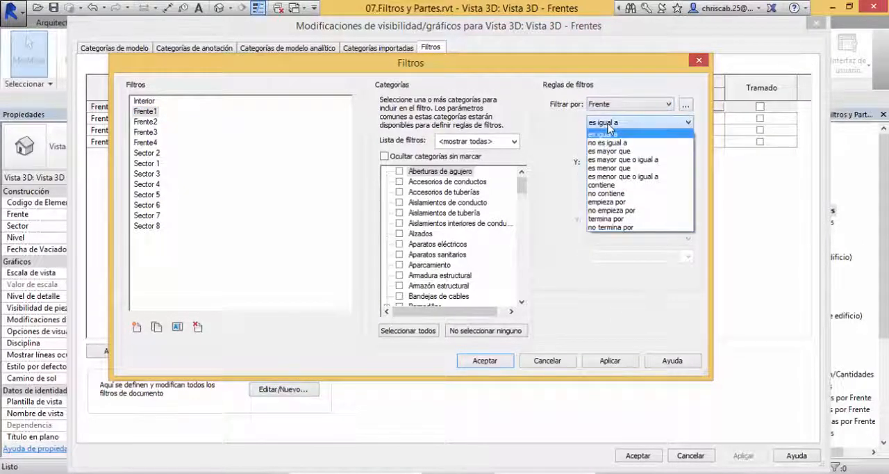
click(609, 125)
click(612, 125)
click(560, 126)
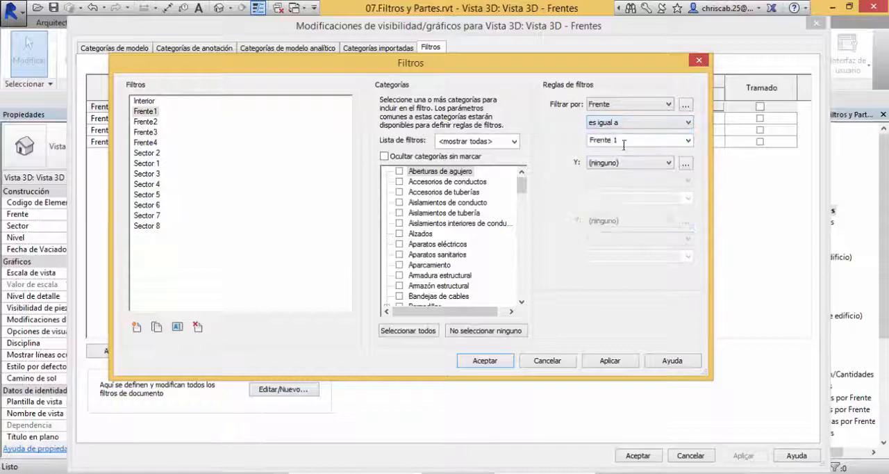
drag(623, 141, 561, 141)
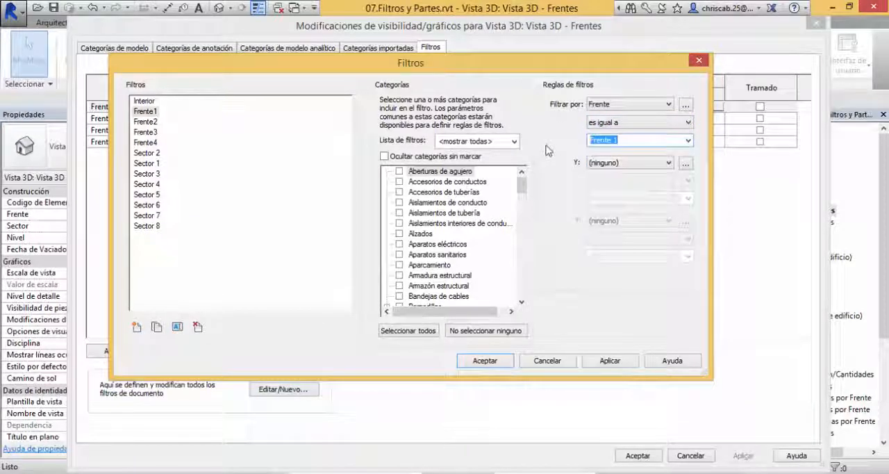
click(485, 360)
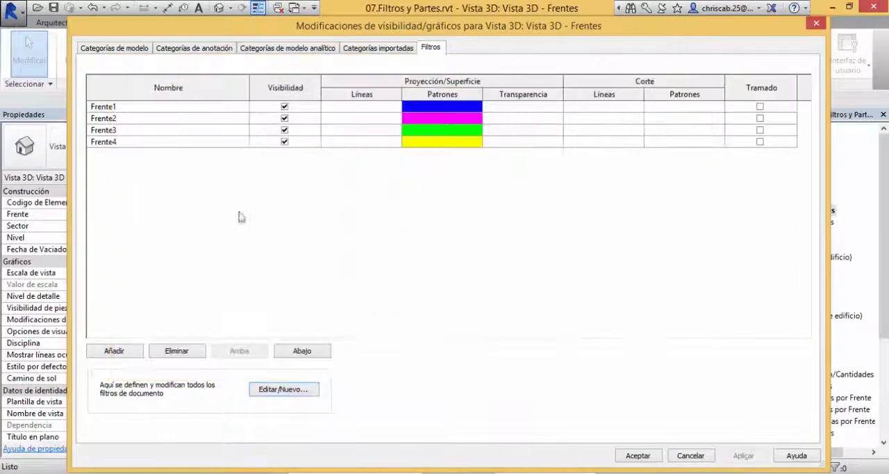
Step: Change the Frente1 filter's projection/surface pattern colour to orange, RGB 255-128-000, and apply the overrides to the Frentes view
click(118, 108)
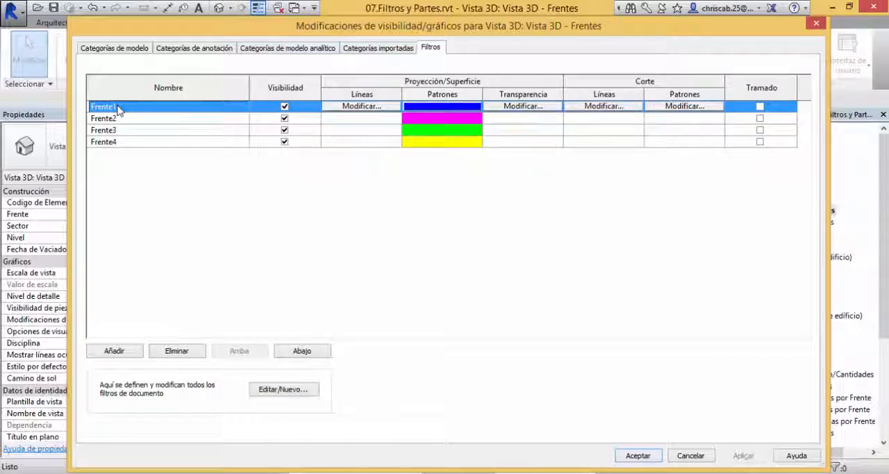
click(439, 109)
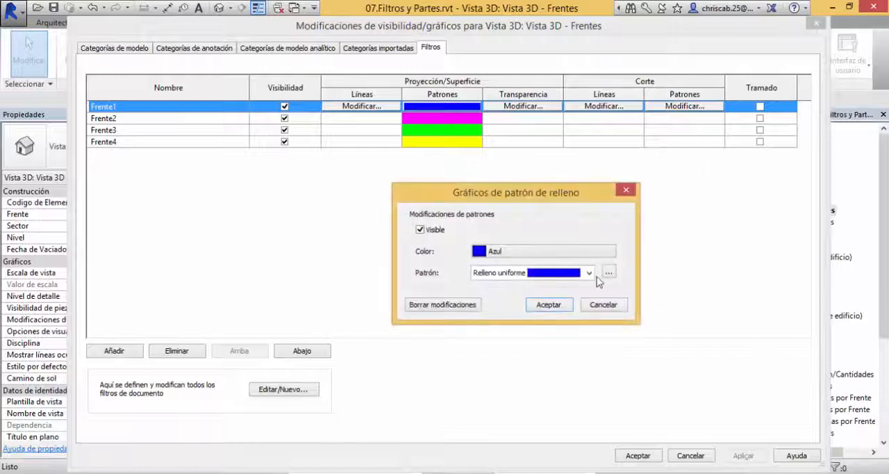
click(534, 252)
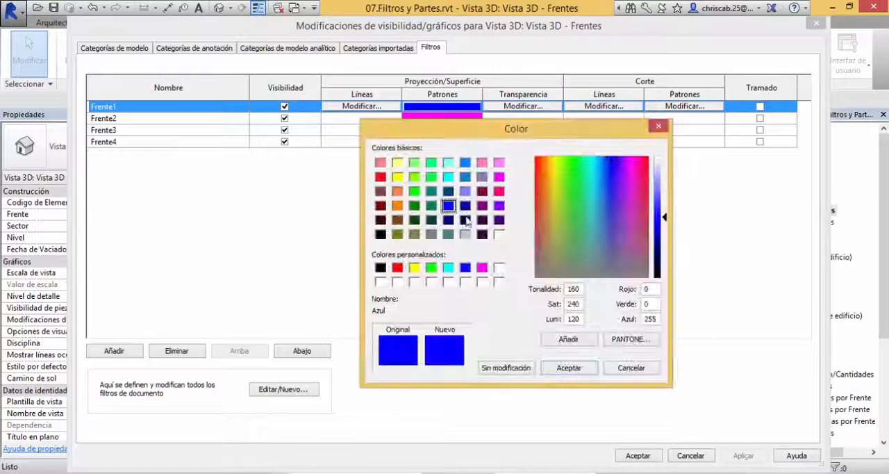
click(398, 207)
mouse_move(455, 139)
mouse_down()
mouse_move(465, 215)
mouse_move(447, 151)
mouse_up()
click(564, 380)
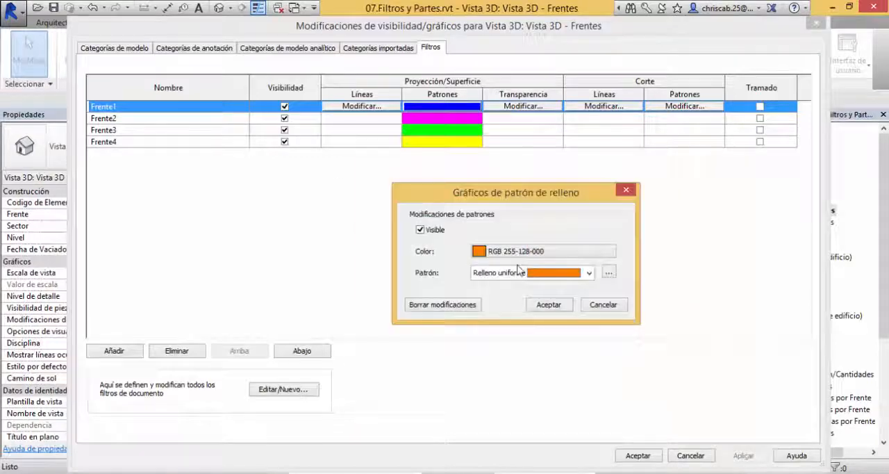
click(553, 305)
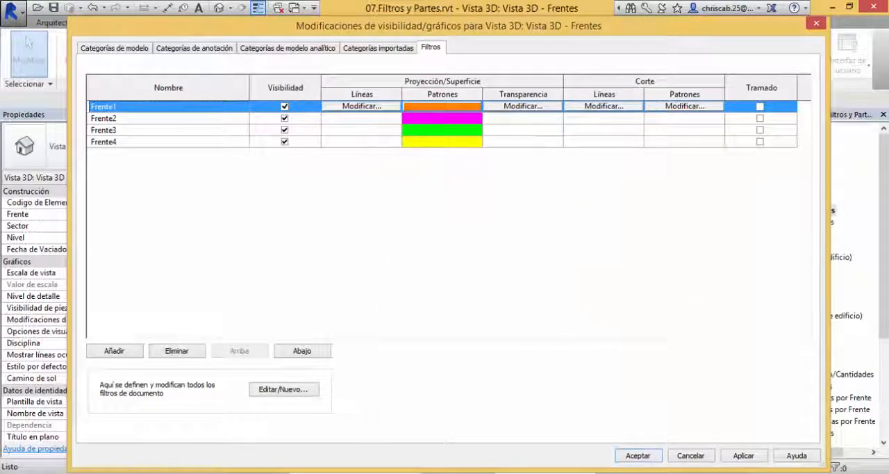
click(638, 455)
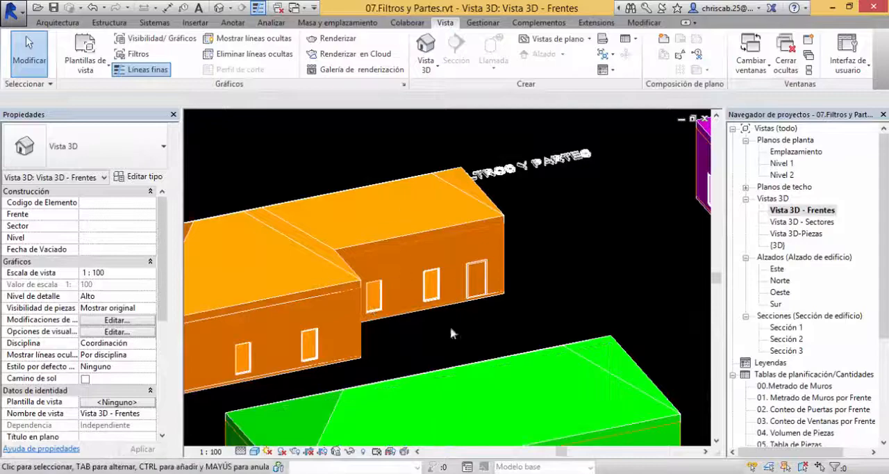
Step: Examine the four buildings coloured by front in the Frentes view, close up and as a whole
scroll(456, 352, down, 1)
middle_drag(464, 353, 385, 318)
scroll(494, 288, down, 2)
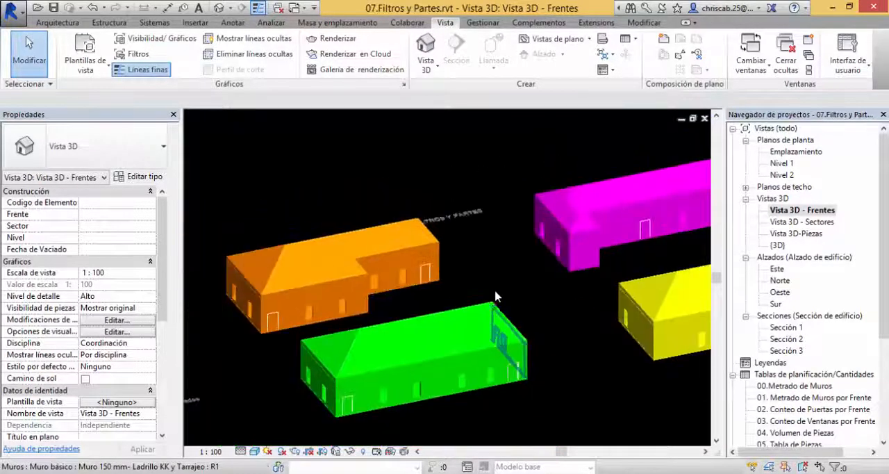
middle_drag(539, 296, 532, 297)
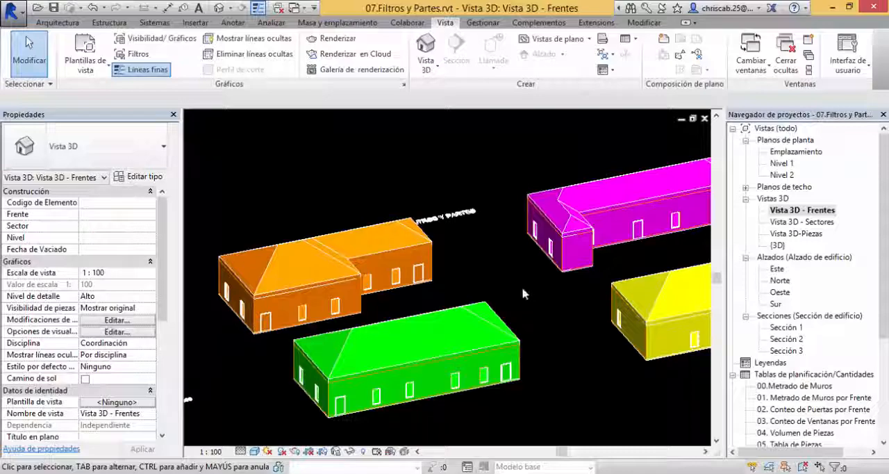
middle_drag(536, 308, 524, 300)
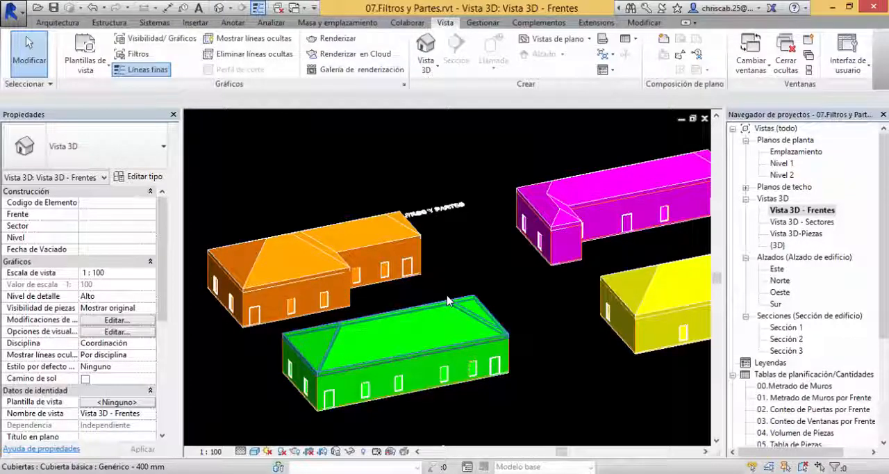
middle_drag(482, 266, 424, 345)
scroll(359, 319, down, 2)
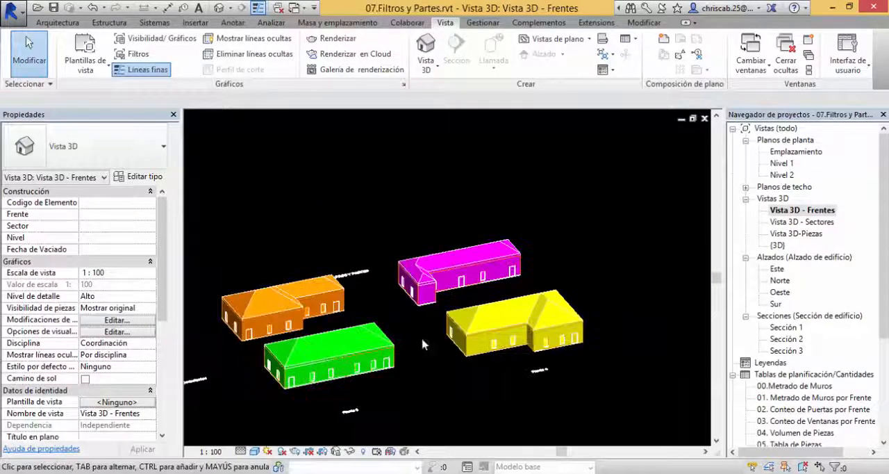
Step: Open the Vista 3D - Sectores view, examine the buildings coloured by sector from several angles and select the orange roof part
double_click(805, 221)
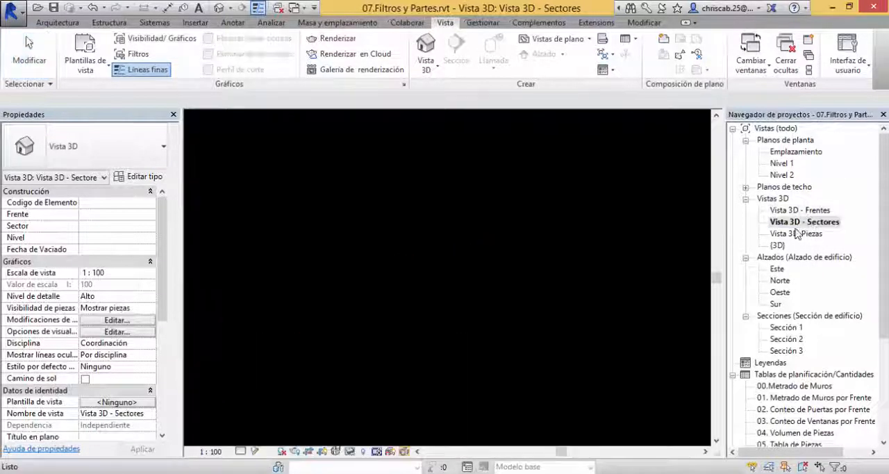
scroll(458, 247, up, 5)
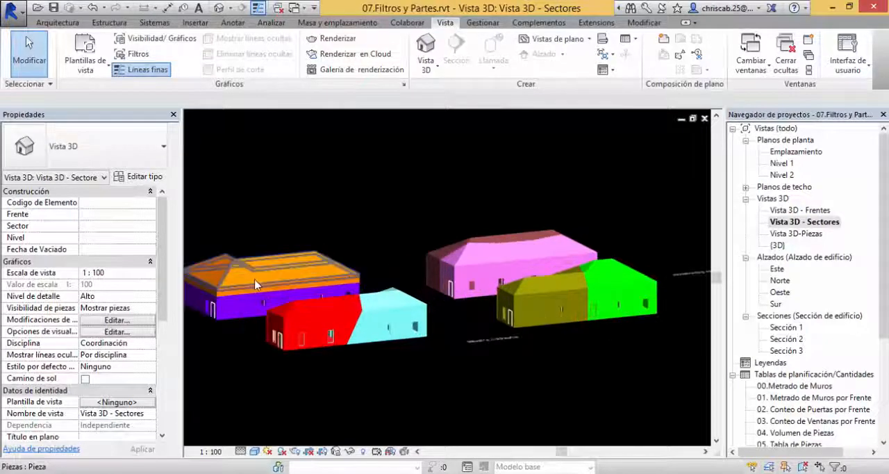
middle_drag(465, 248, 491, 192)
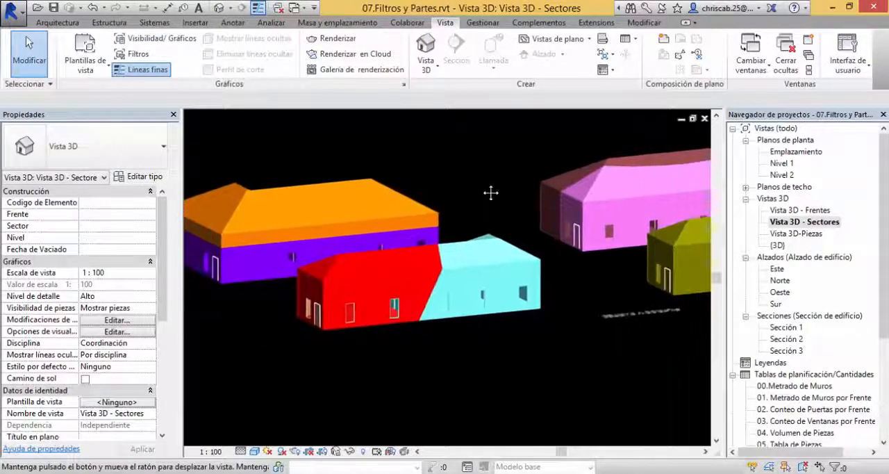
scroll(491, 192, up, 2)
scroll(432, 360, down, 2)
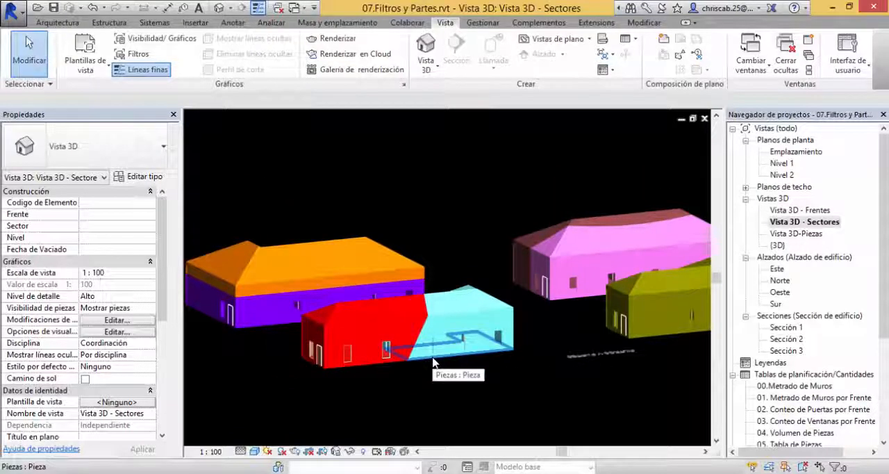
shift+middle_drag(571, 288, 452, 282)
click(445, 277)
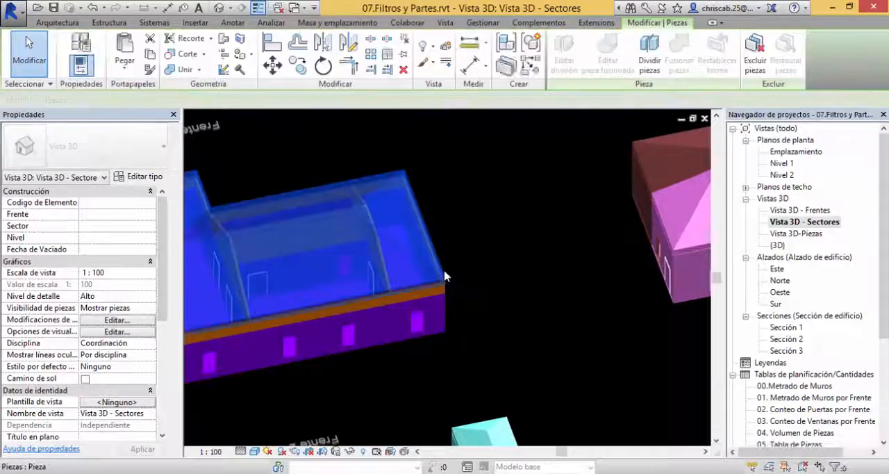
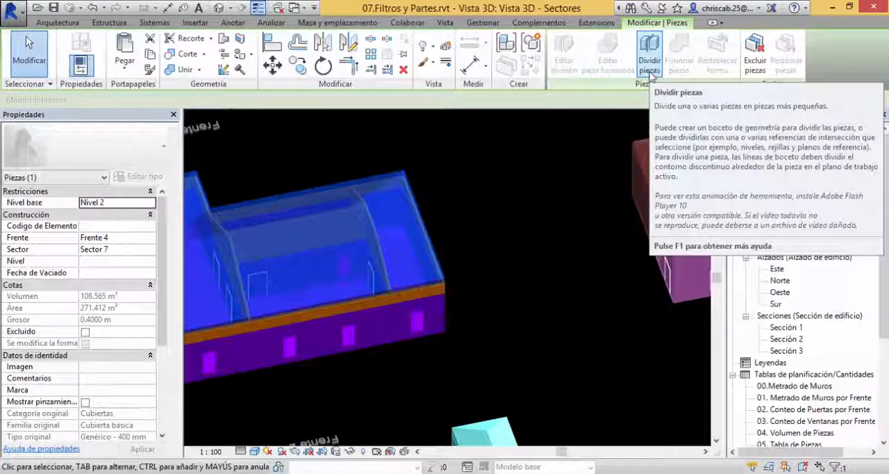
Step: Clear the roof part selection and examine all buildings coloured by sector in the Sectores view, close up and from several angles
click(561, 233)
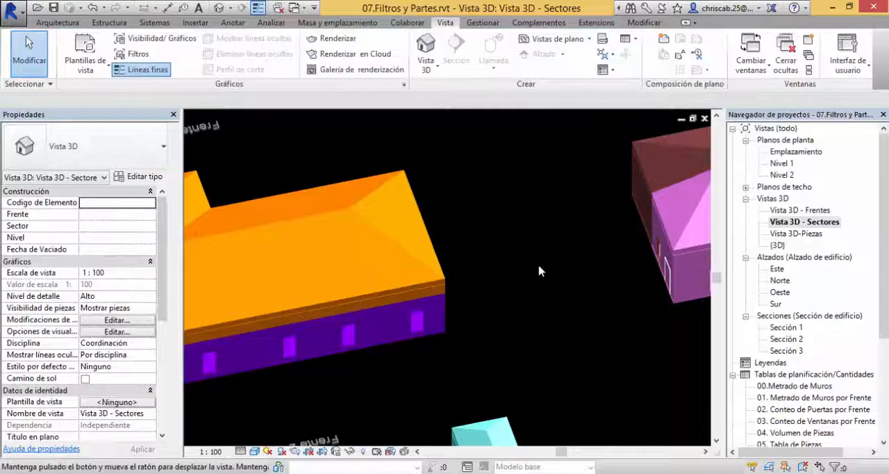
shift+middle_drag(539, 266, 633, 155)
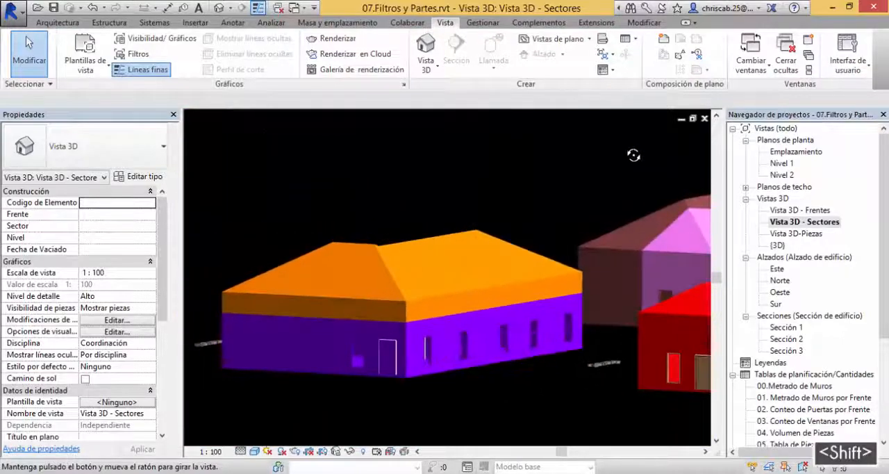
scroll(503, 231, up, 3)
middle_drag(562, 177, 488, 210)
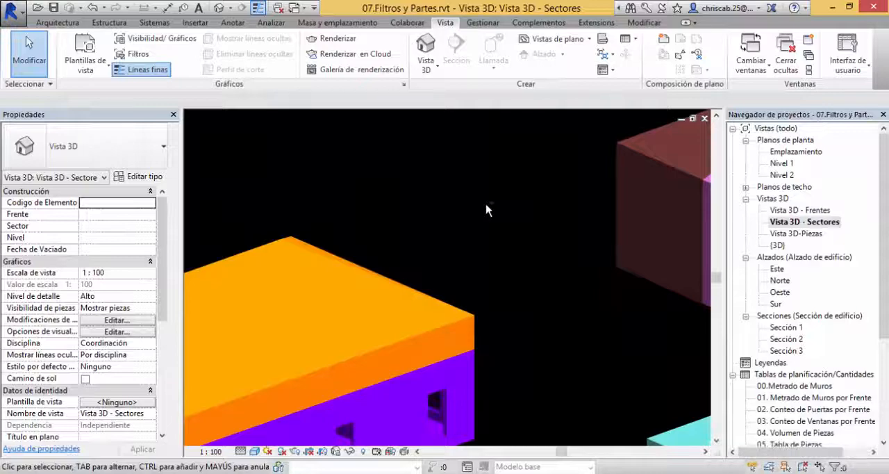
scroll(497, 216, down, 5)
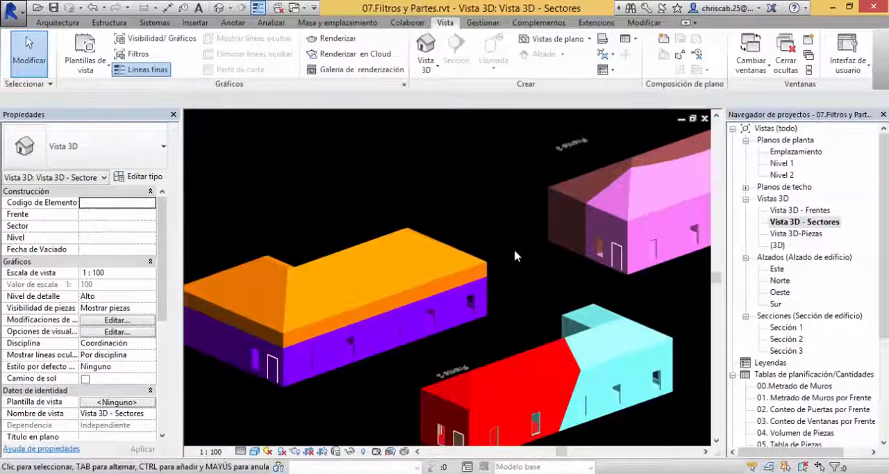
shift+middle_drag(528, 273, 574, 341)
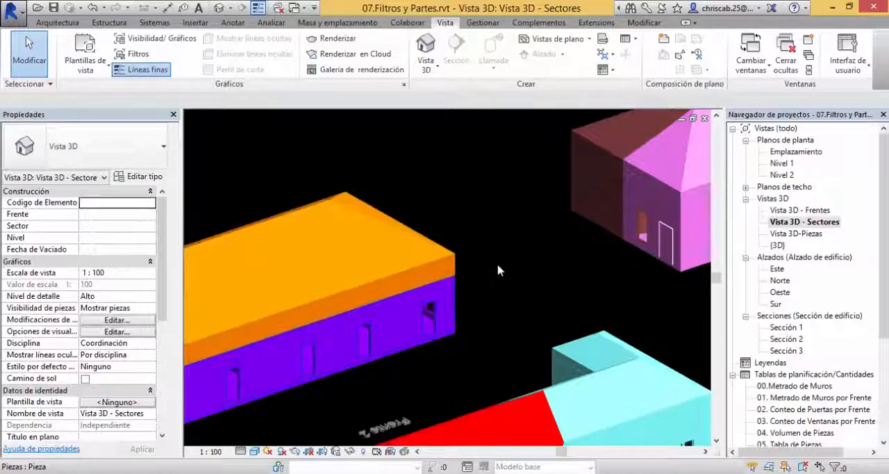
shift+middle_drag(587, 291, 437, 399)
scroll(455, 299, up, 1)
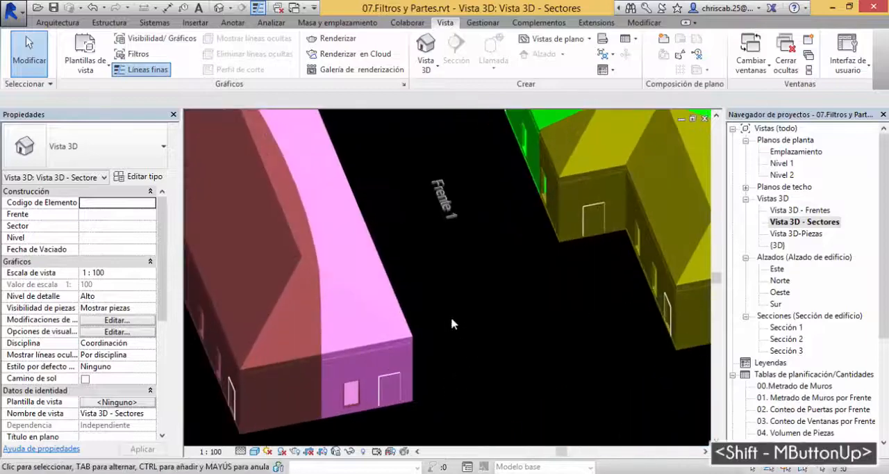
shift+middle_drag(451, 317, 422, 318)
scroll(389, 375, down, 3)
shift+middle_drag(363, 373, 477, 94)
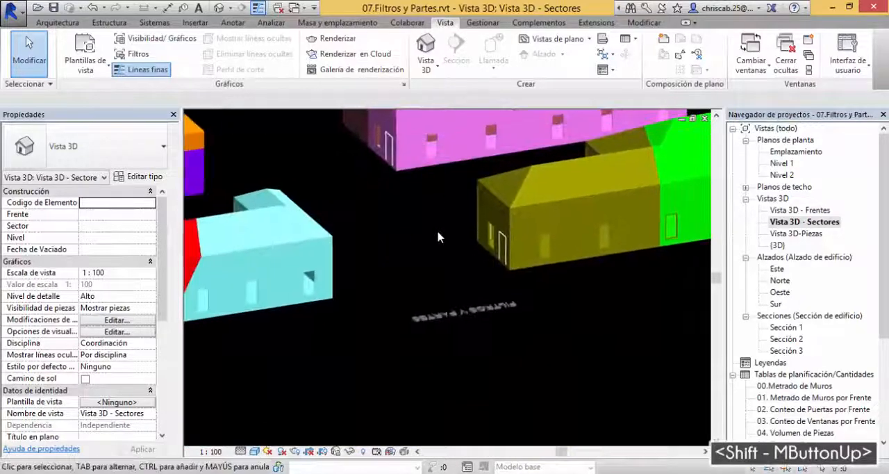
shift+middle_drag(428, 256, 496, 305)
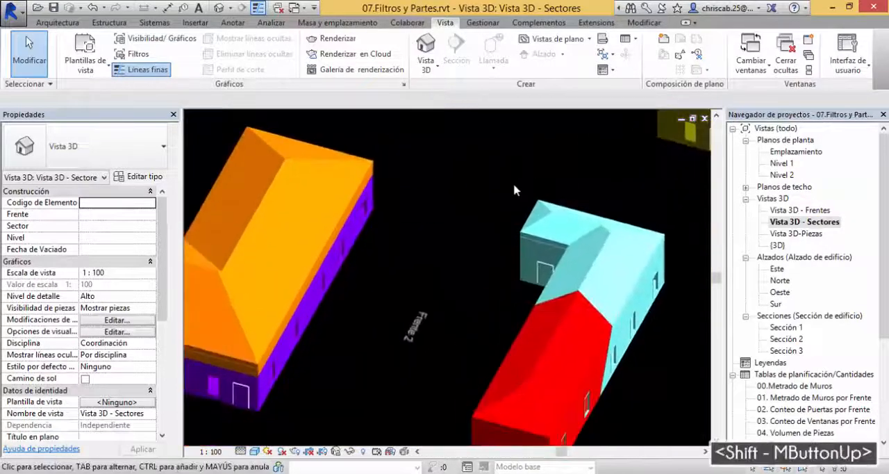
middle_drag(492, 216, 426, 260)
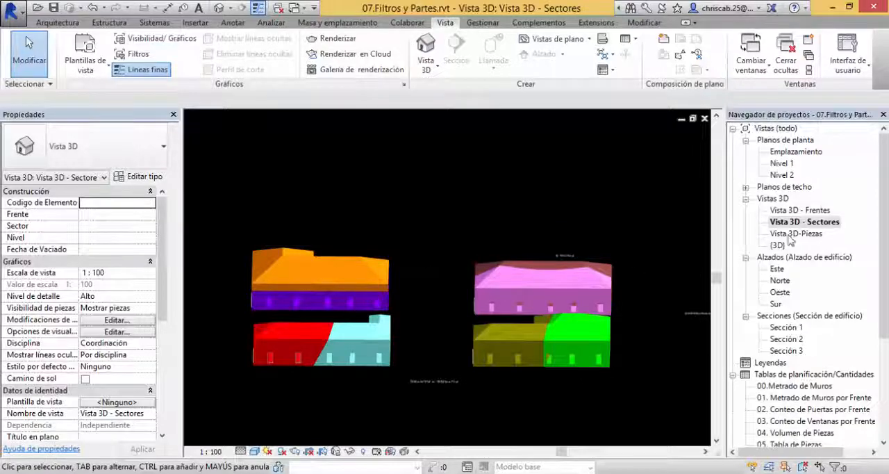
Step: Open the {3D} view and select the whole L-shaped building beside the Frente 1 label
double_click(777, 246)
shift+middle_drag(452, 291, 567, 282)
scroll(357, 238, up, 3)
drag(285, 212, 524, 430)
shift+middle_drag(509, 321, 389, 306)
drag(294, 235, 588, 381)
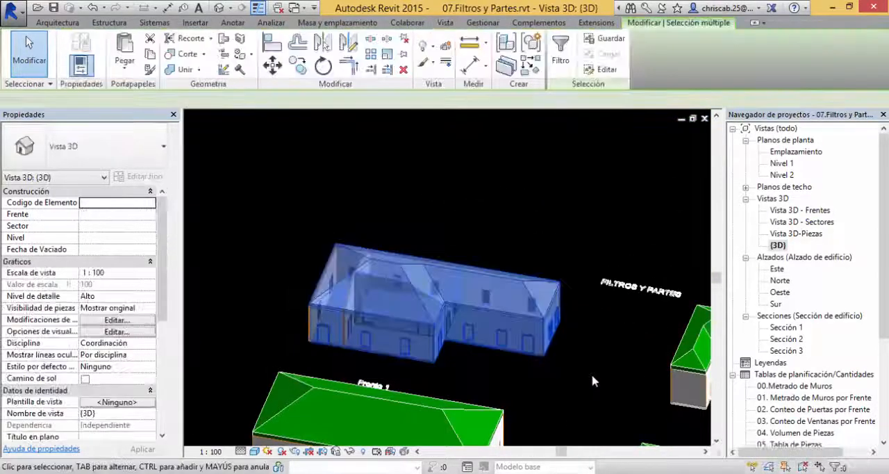
Step: Select one whole original building, review its element categories in the selection filter, and clear the selection
shift+middle_drag(582, 375, 700, 363)
scroll(532, 363, down, 2)
drag(324, 262, 552, 451)
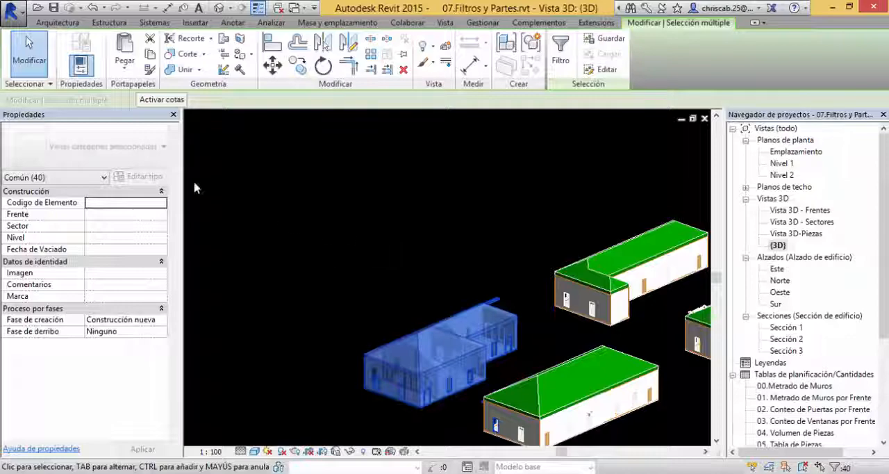
click(560, 54)
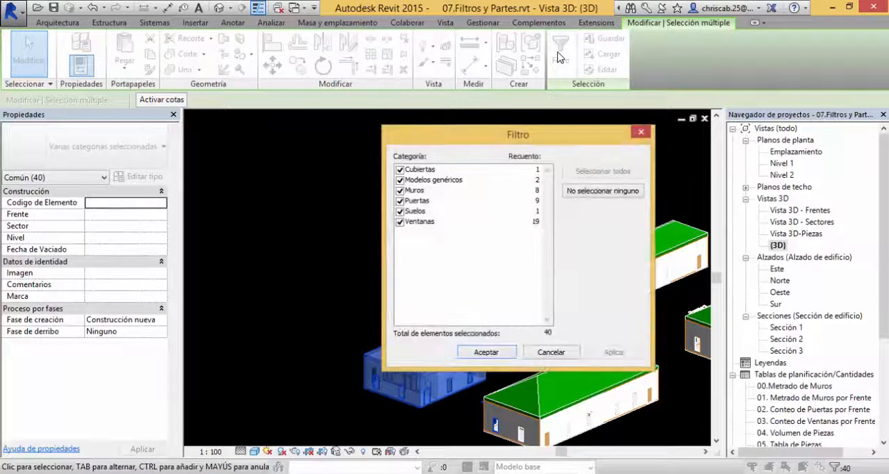
click(643, 132)
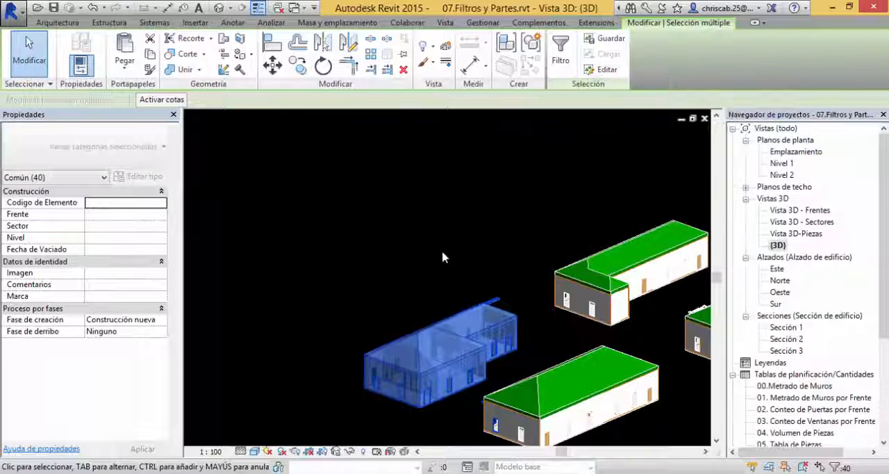
click(499, 246)
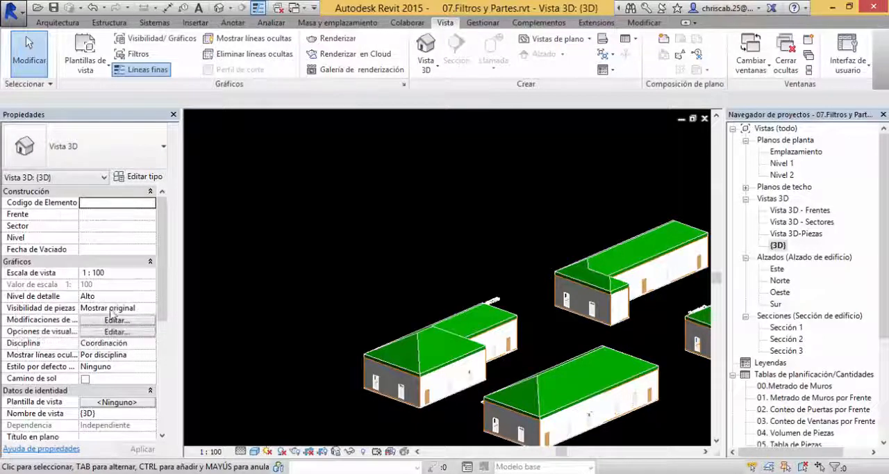
Step: Set the {3D} view's parts visibility to Mostrar piezas
click(151, 308)
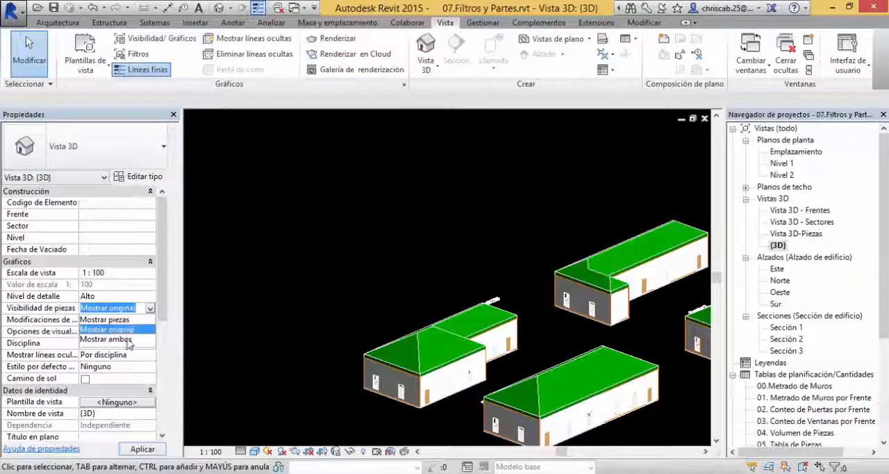
click(122, 319)
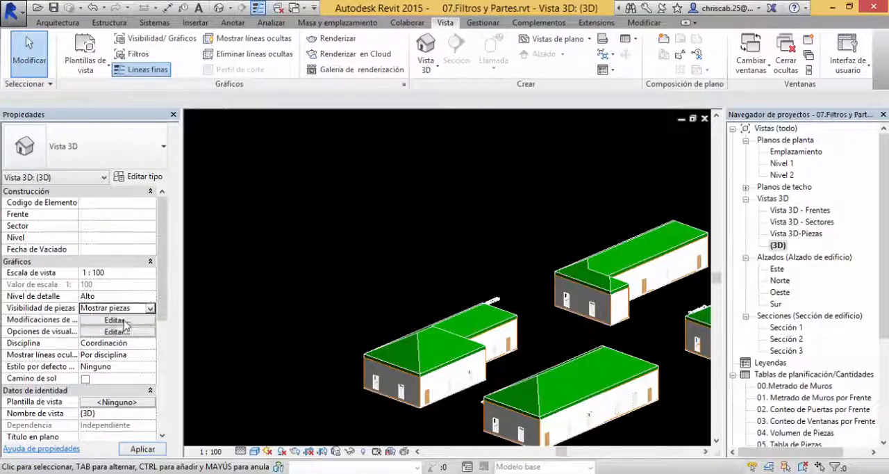
scroll(343, 346, up, 2)
middle_drag(344, 346, 289, 283)
scroll(290, 288, up, 4)
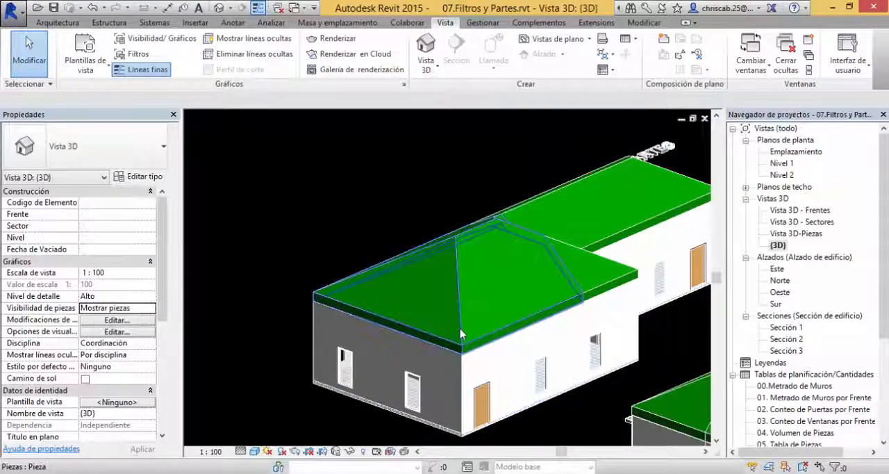
Step: Select roof and wall parts of the Frente 1 building one by one to check their Frente and Sector values
click(462, 334)
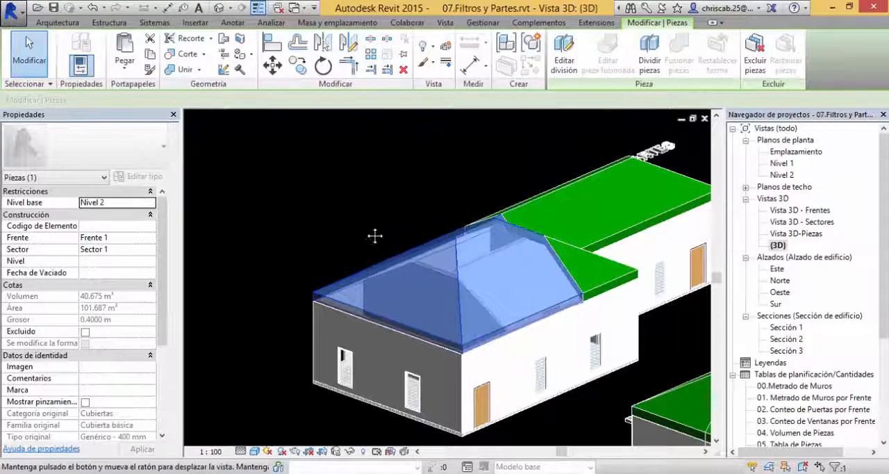
middle_drag(373, 234, 577, 323)
click(613, 378)
click(492, 275)
click(556, 346)
click(522, 346)
scroll(584, 319, up, 3)
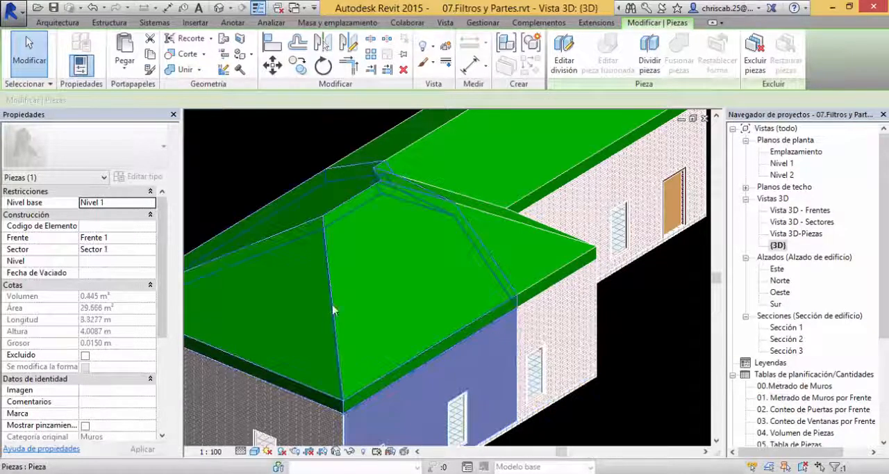
click(551, 331)
shift+middle_drag(497, 349, 479, 357)
Step: Compare the Sector values of the two roof parts on either side of the Frente 1 building's dividing line
click(490, 298)
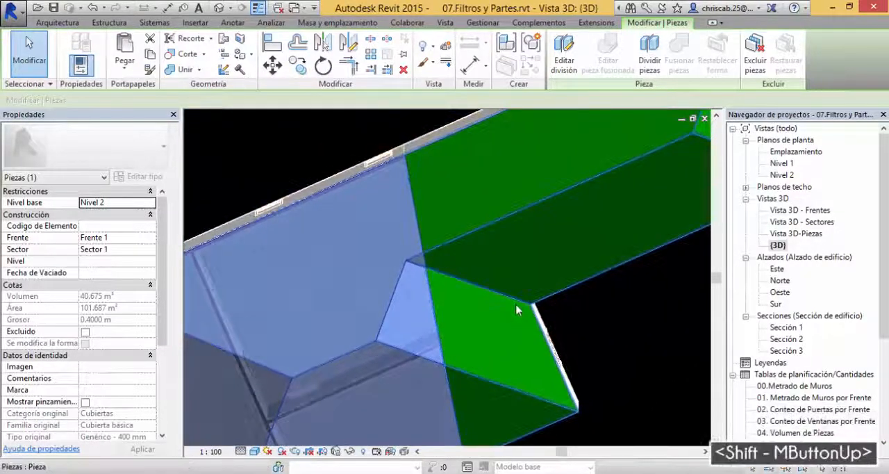
click(519, 310)
scroll(518, 311, down, 2)
shift+middle_drag(615, 351, 681, 343)
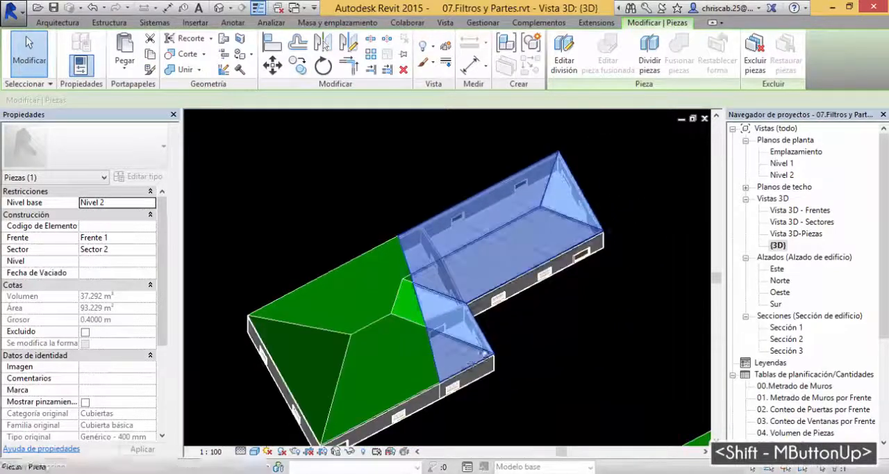
scroll(526, 341, down, 2)
click(402, 352)
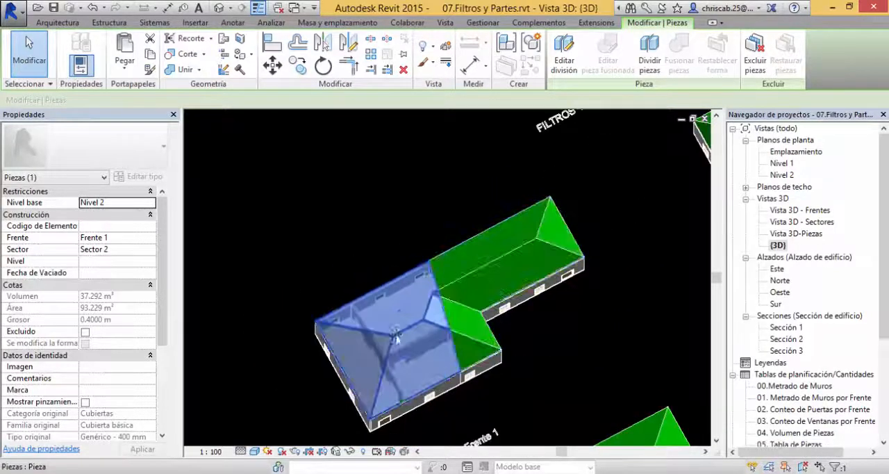
shift+middle_drag(479, 340, 570, 316)
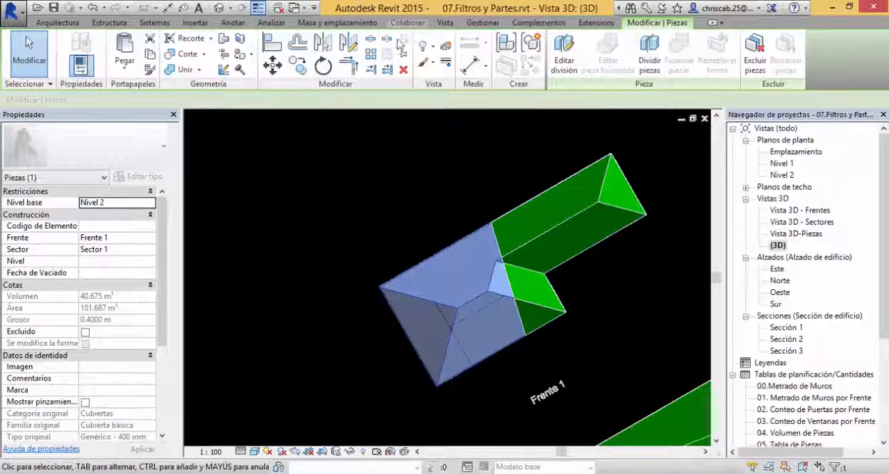
Step: Show the ViewCube and the navigation bar in the interface and clear the selection
click(446, 22)
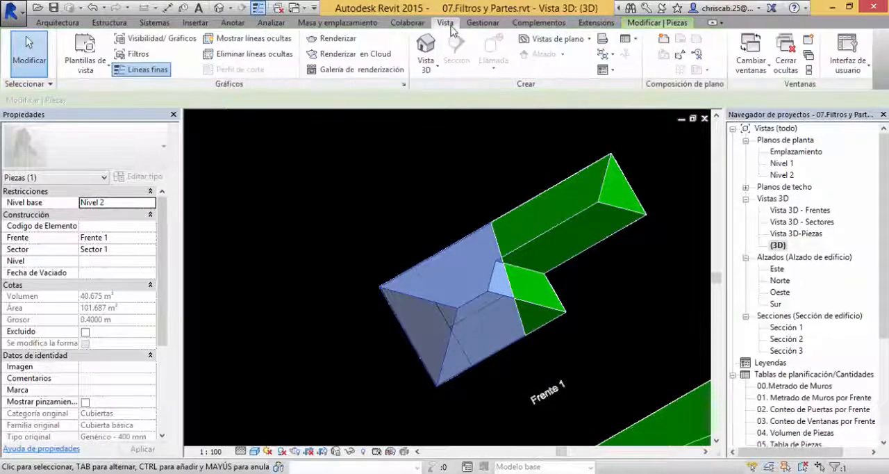
click(849, 66)
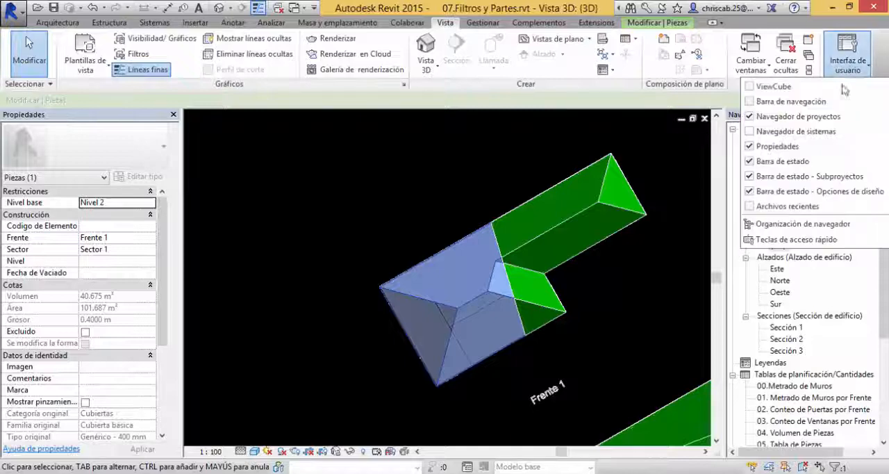
click(751, 88)
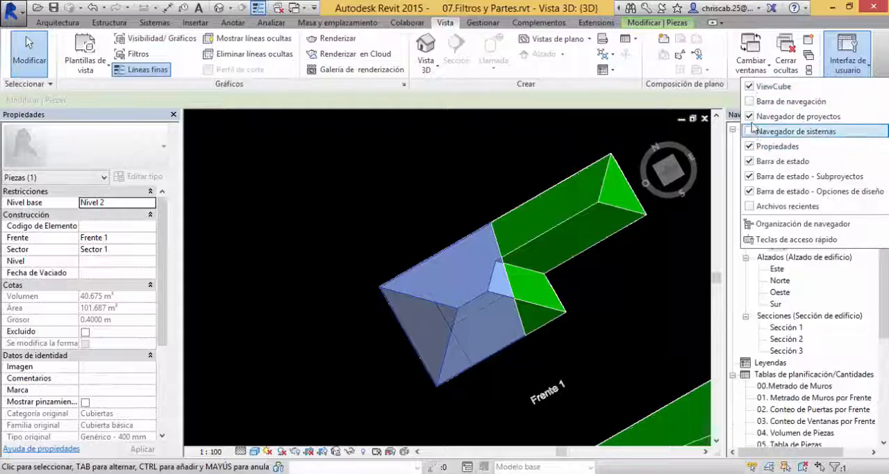
click(751, 103)
click(626, 318)
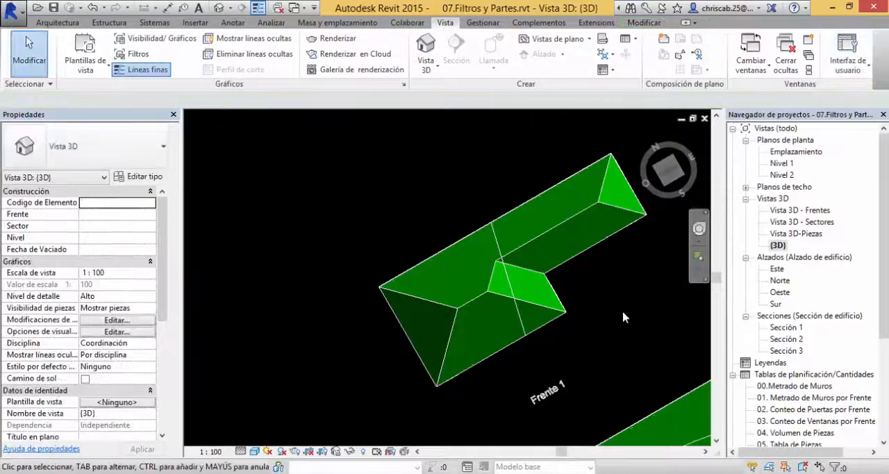
Step: Orient the {3D} view to the top over the Frente 1 building and pick its Sector 1 roof part
middle_drag(623, 317, 512, 356)
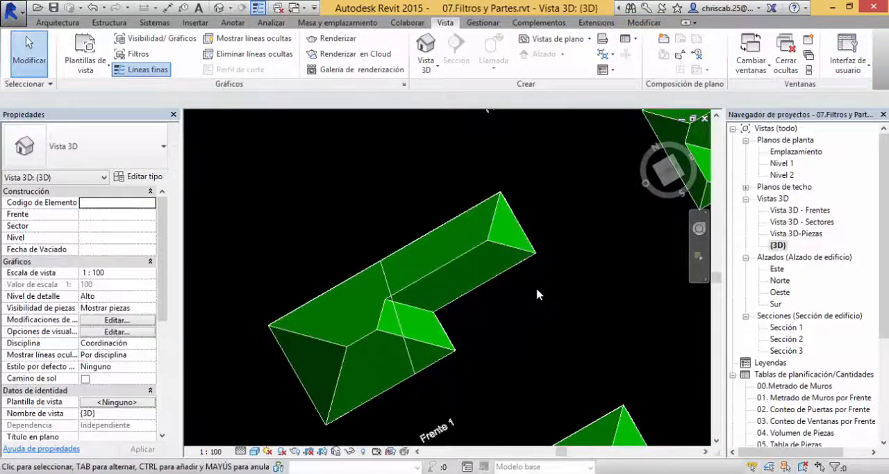
click(669, 172)
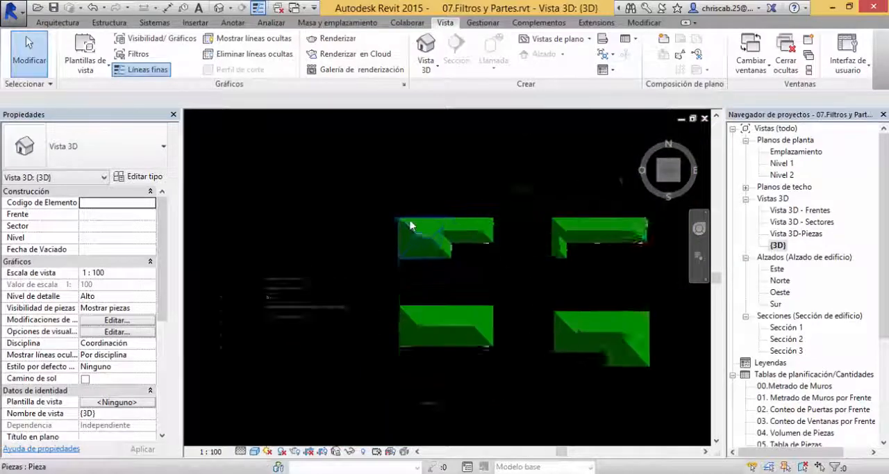
scroll(407, 236, up, 5)
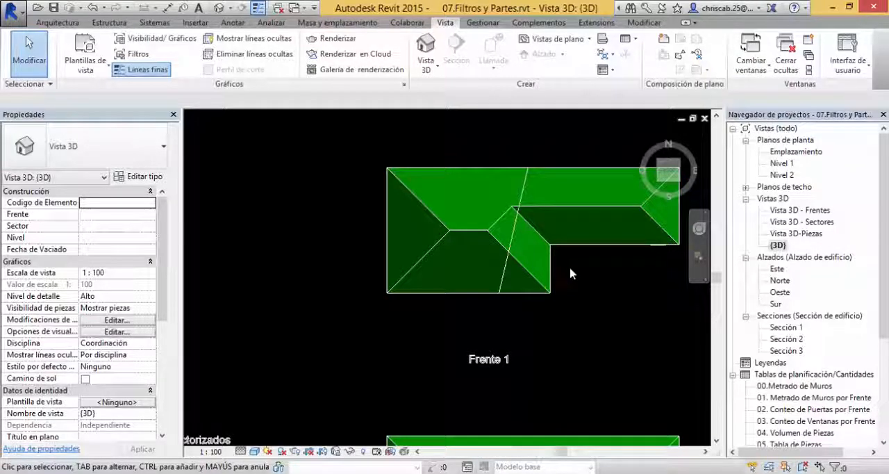
click(466, 177)
click(466, 150)
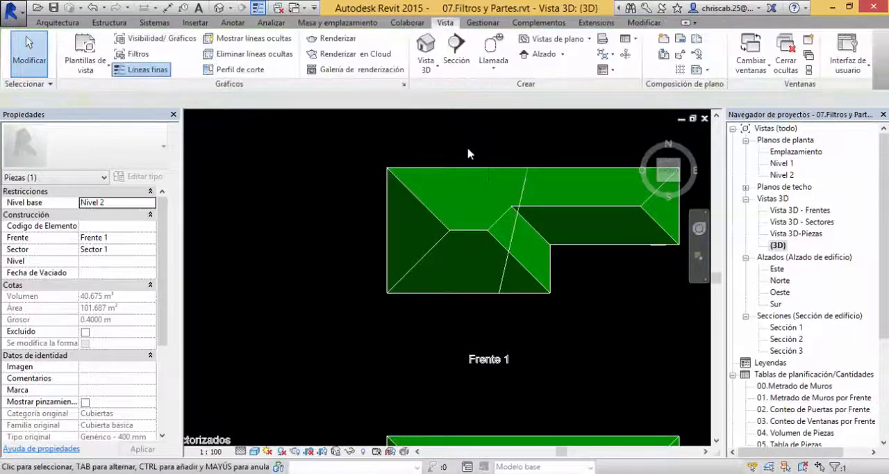
click(470, 171)
Step: Select all Sector 1 elements of the Frente 1 building and restrict the selection to Piezas, leaving out Puertas and Ventanas
drag(358, 129, 533, 326)
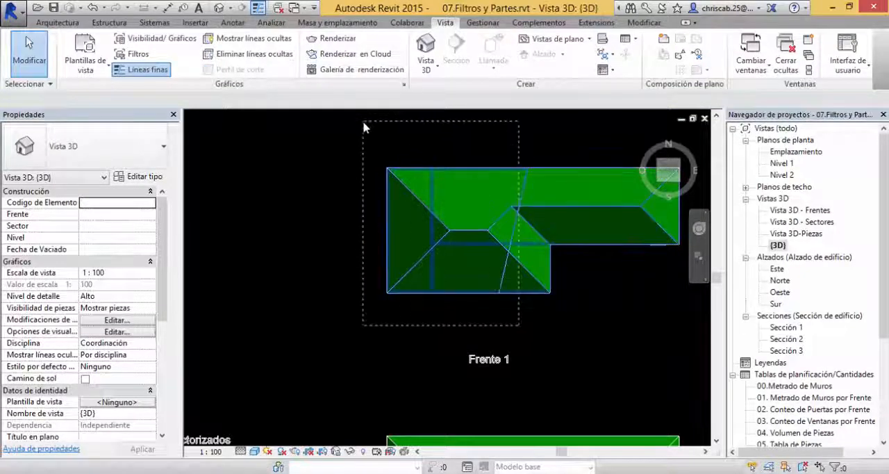
drag(363, 123, 363, 121)
drag(471, 329, 366, 137)
shift+middle_drag(356, 333, 346, 281)
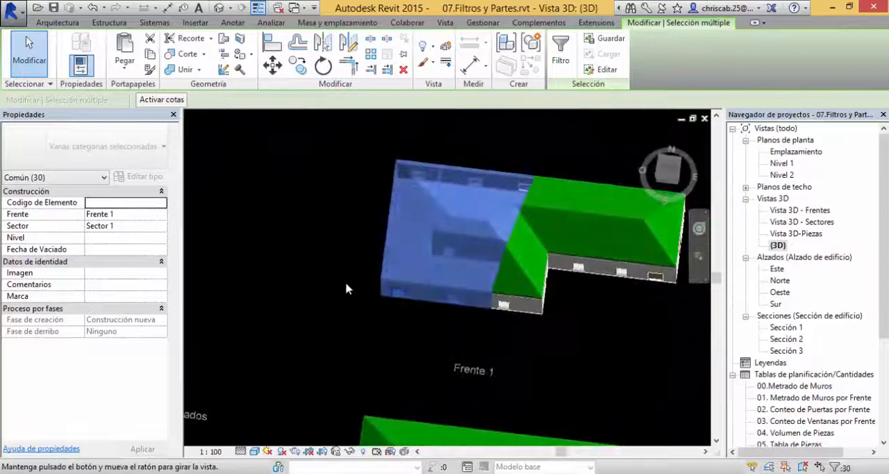
click(670, 171)
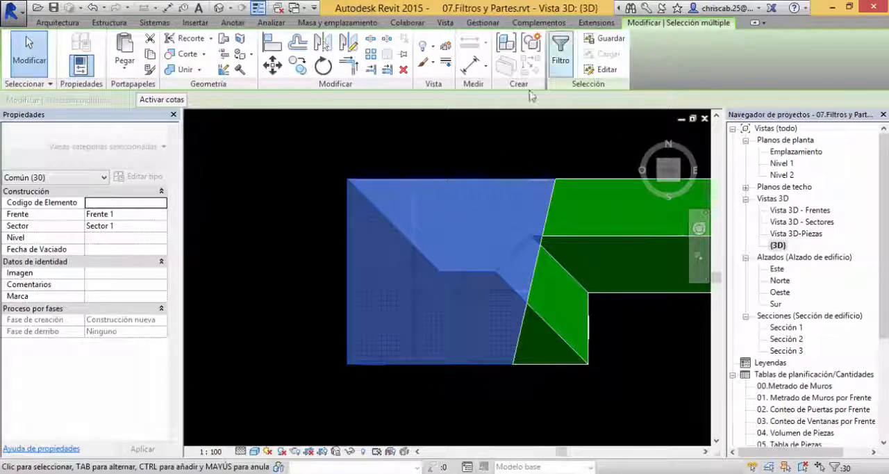
click(563, 61)
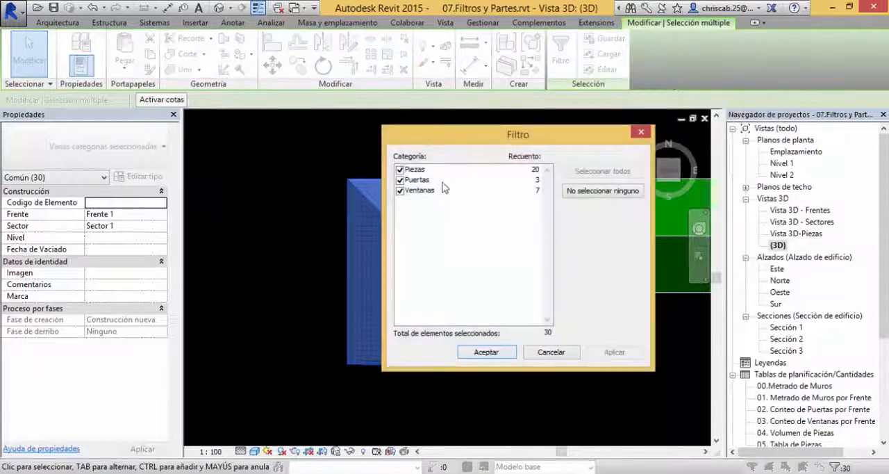
click(400, 180)
click(399, 190)
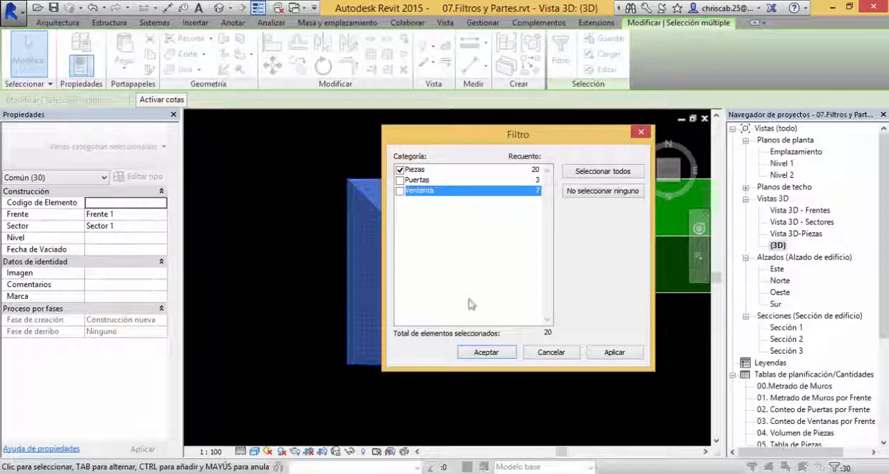
click(486, 352)
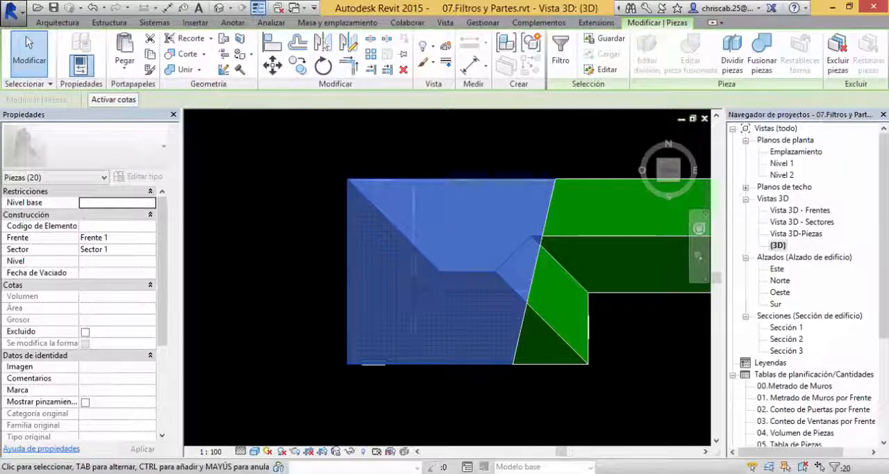
Step: Divide the selected Sector 1 parts with a steep sketched line at about 78° crossing the whole roof from north to south
click(733, 64)
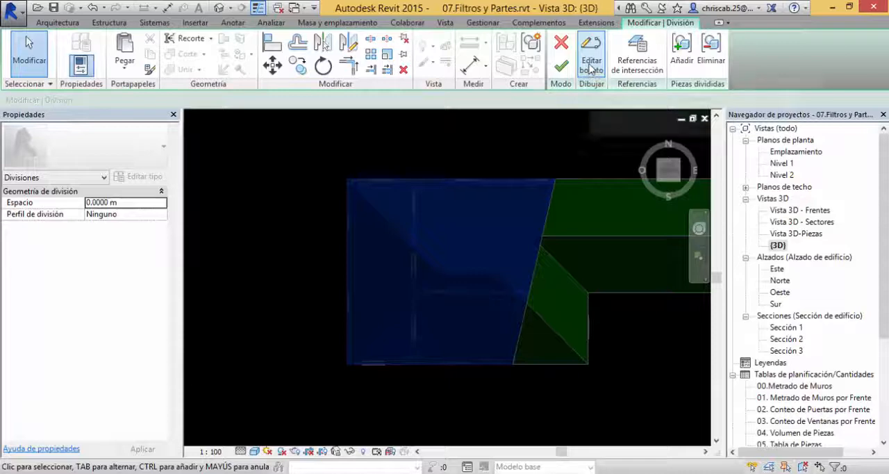
click(591, 65)
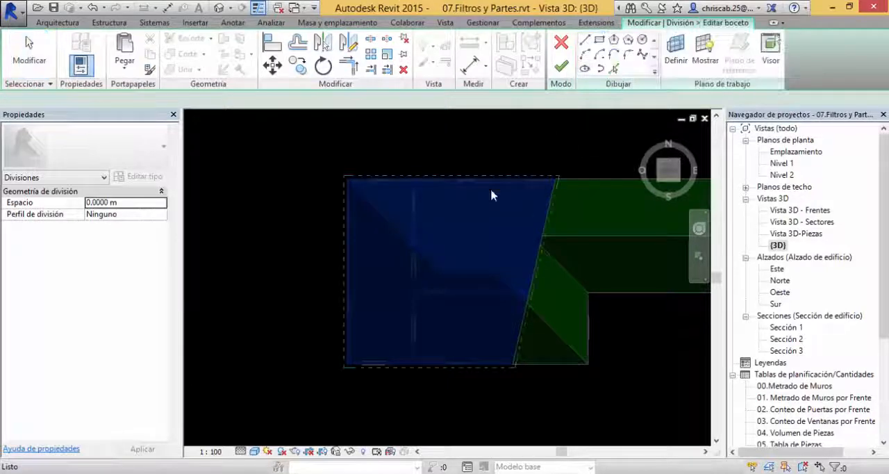
click(391, 145)
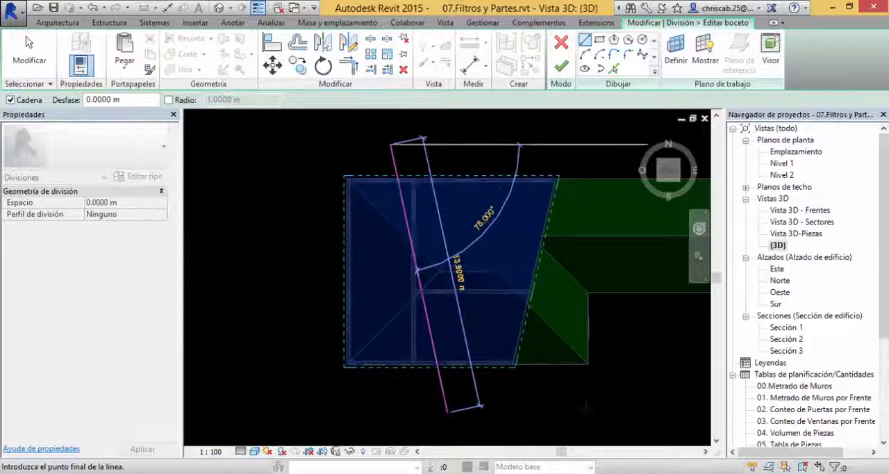
click(440, 403)
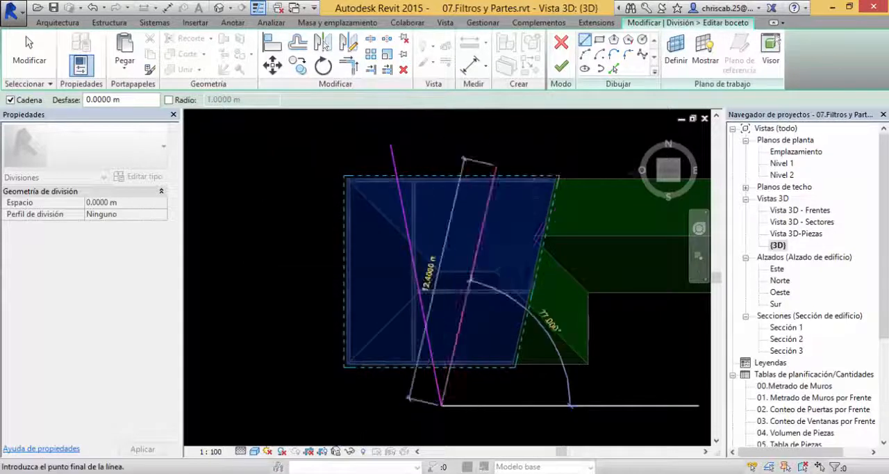
key(Escape)
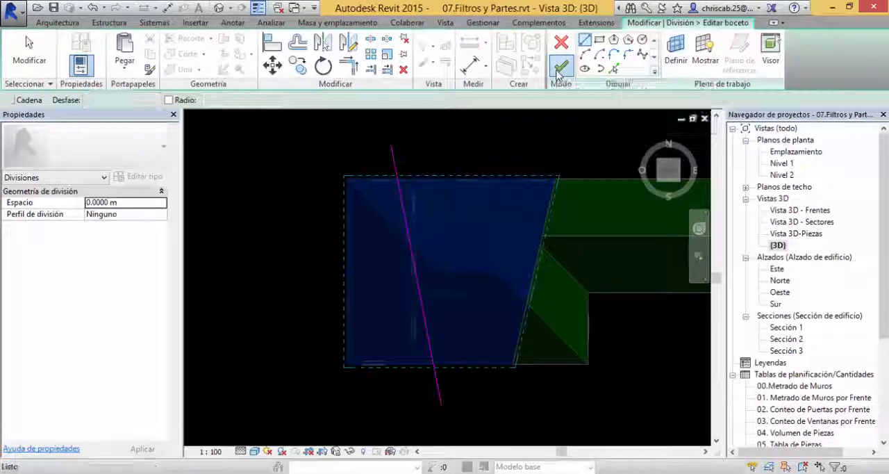
click(560, 68)
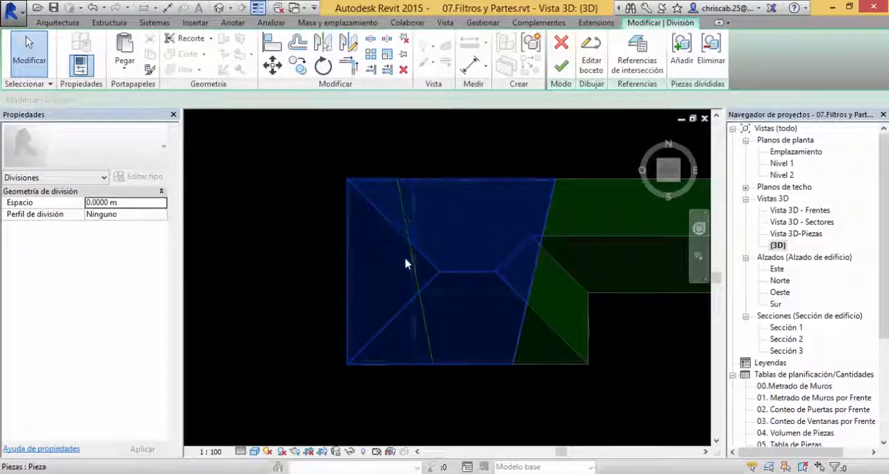
click(564, 69)
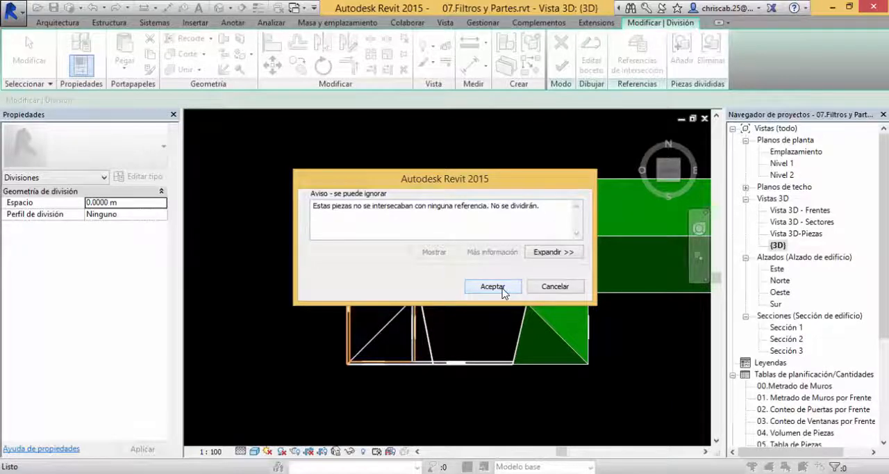
click(503, 289)
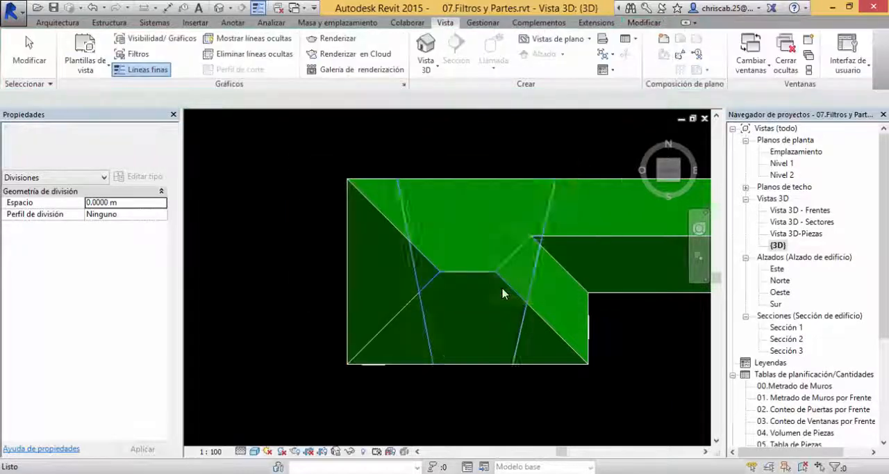
Step: Check the Frente and Sector values of the two roof parts on either side of the new division line
click(443, 187)
click(378, 202)
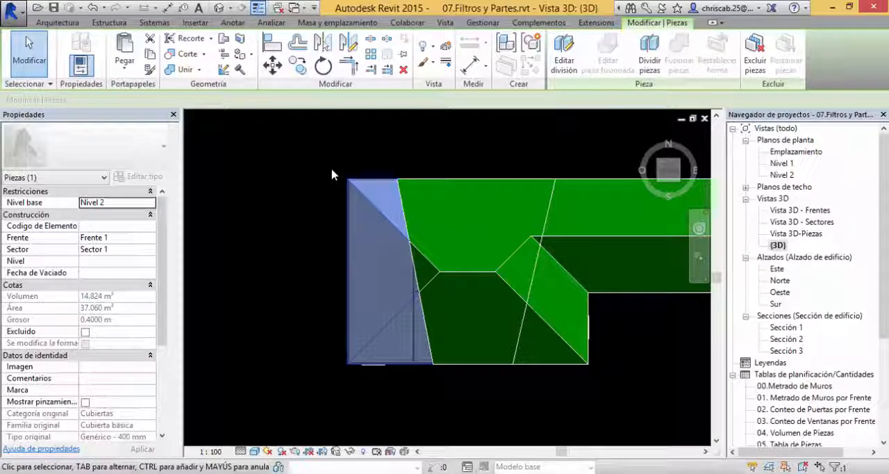
click(467, 154)
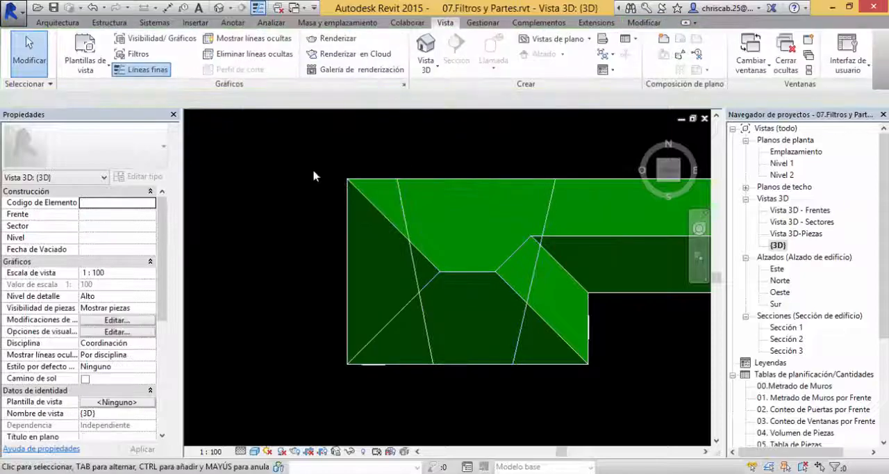
click(465, 186)
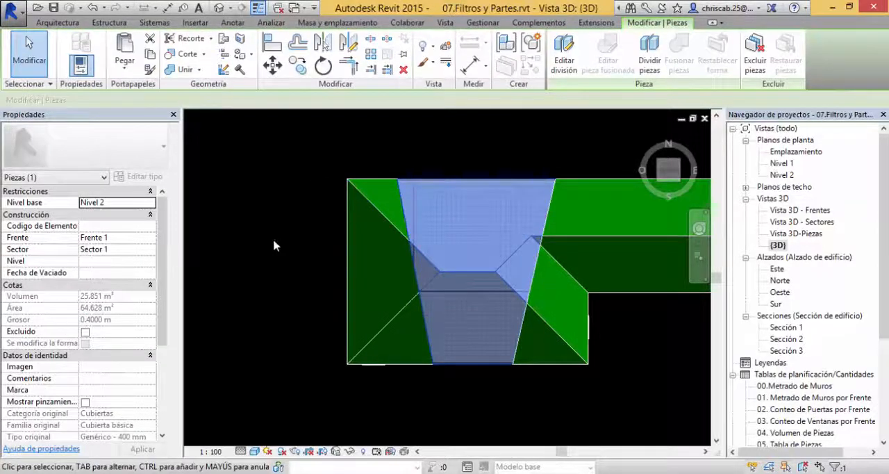
click(374, 145)
click(368, 229)
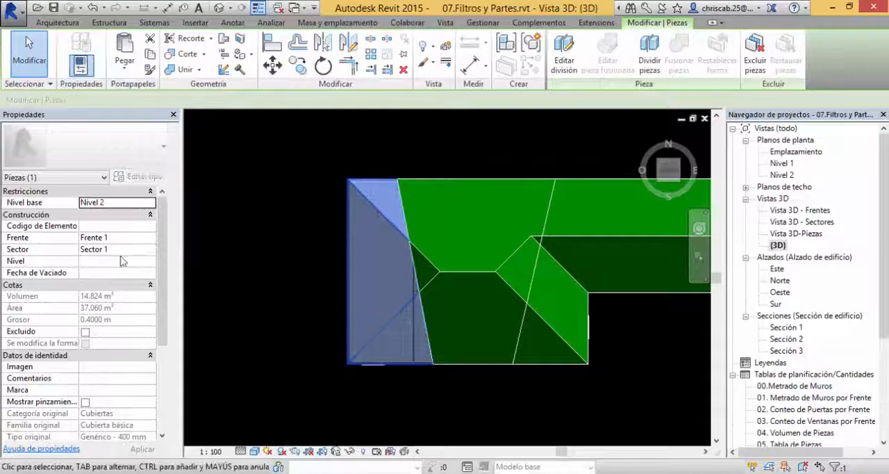
click(419, 152)
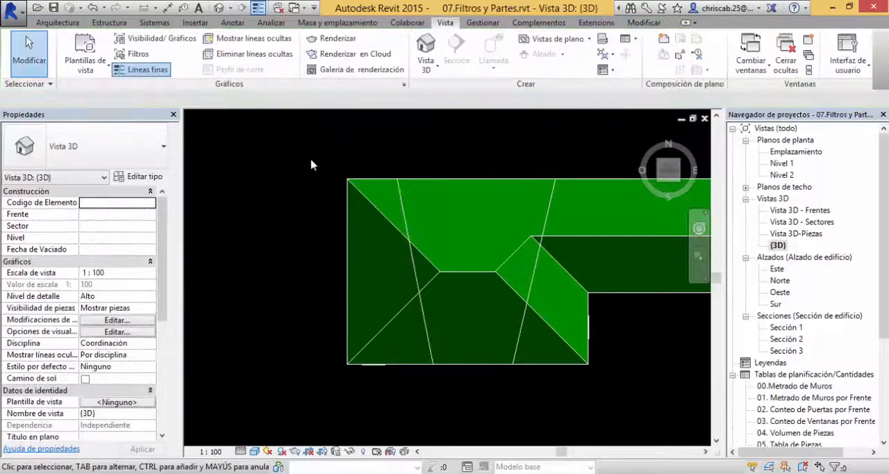
Step: Select all elements in the western portion of the divided Frente 1 building and set their Sector to Sector 9
mouse_move(294, 138)
mouse_down()
mouse_move(451, 368)
mouse_move(455, 410)
mouse_move(353, 401)
mouse_move(386, 401)
mouse_move(394, 411)
mouse_move(315, 169)
mouse_move(296, 141)
mouse_up()
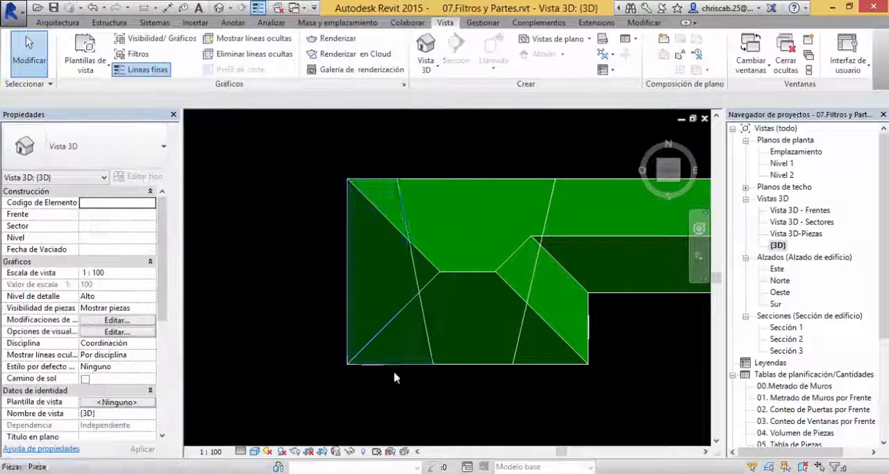
drag(393, 385, 312, 229)
drag(308, 214, 308, 173)
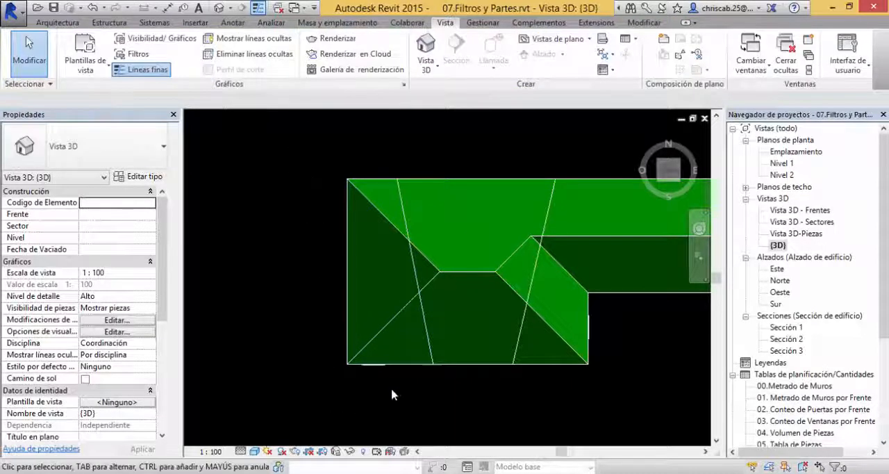
drag(390, 389, 321, 159)
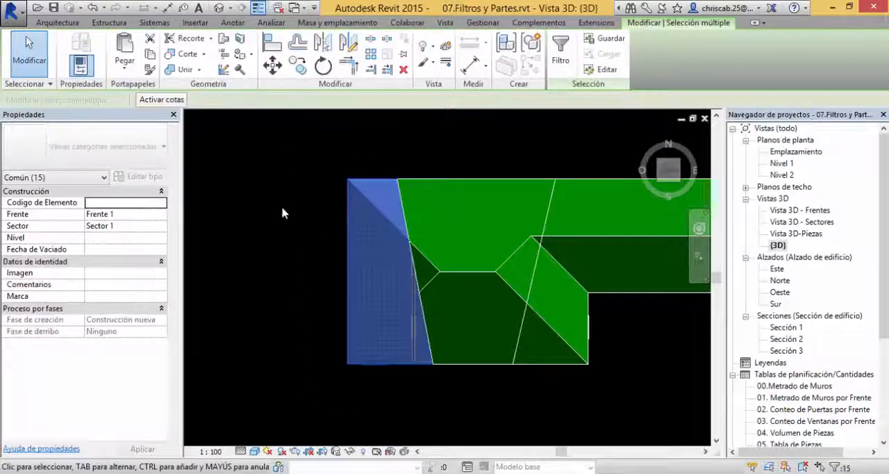
click(127, 226)
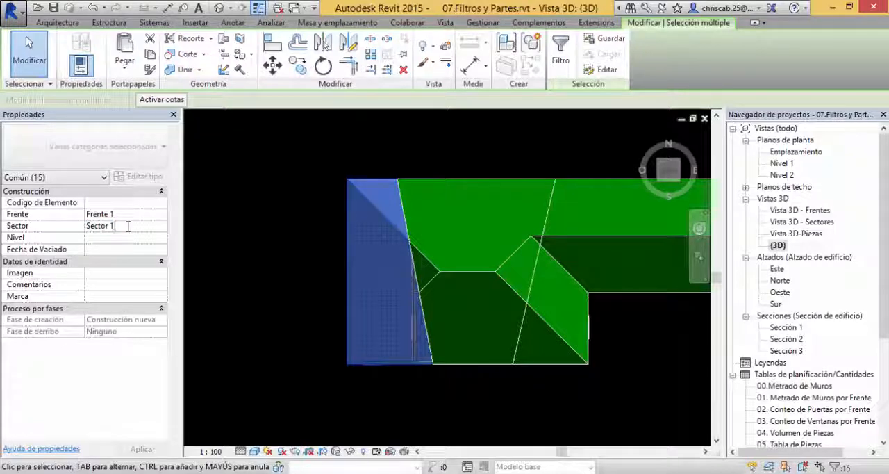
key(BackSpace)
text(9)
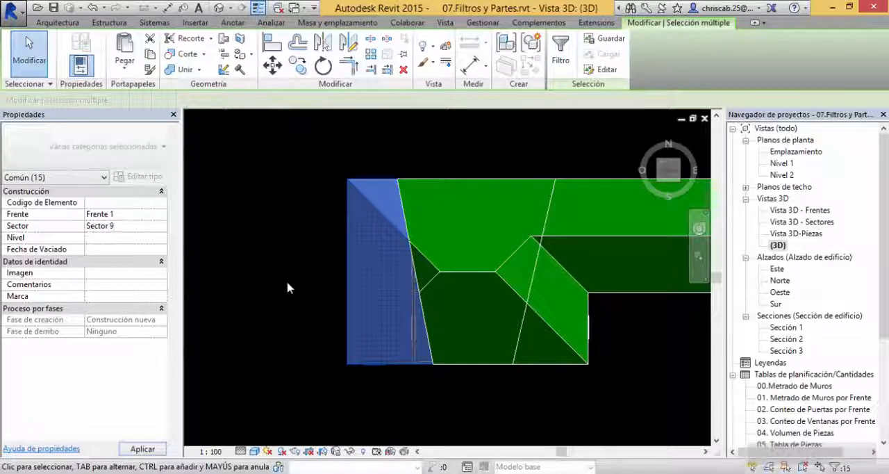
click(287, 281)
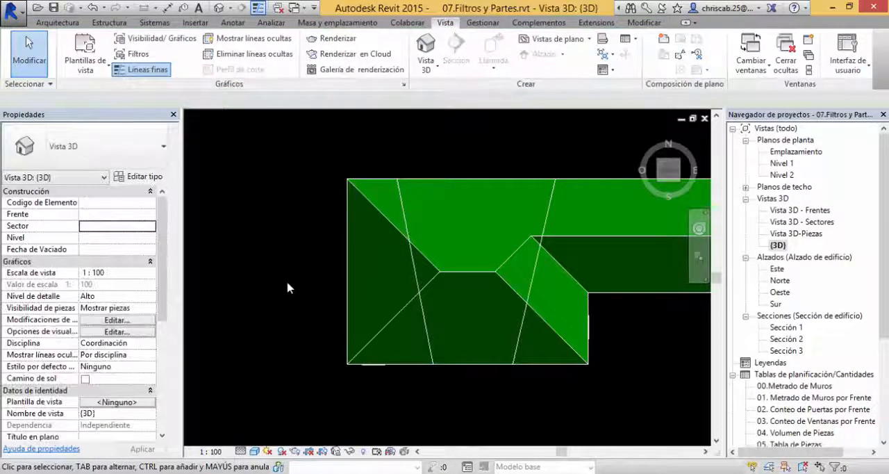
Step: Open the Vista 3D - Sectores view and examine the colouring of the Frente 1 building's Sector 9 end
double_click(795, 223)
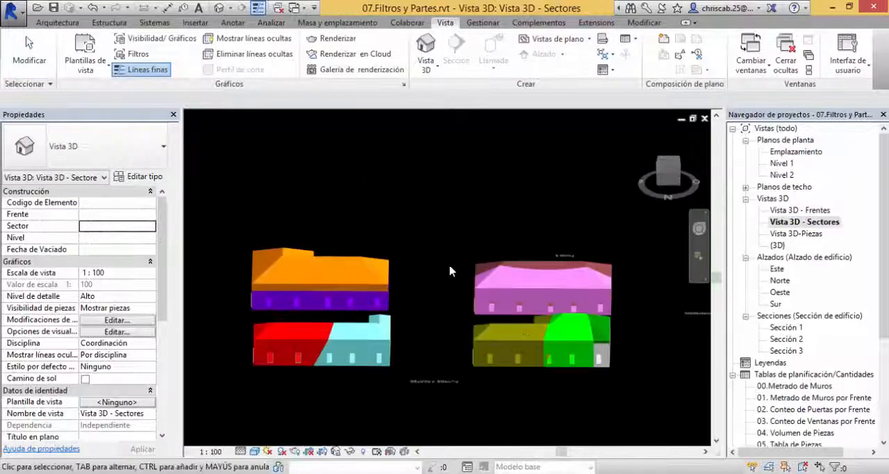
shift+middle_drag(491, 260, 385, 182)
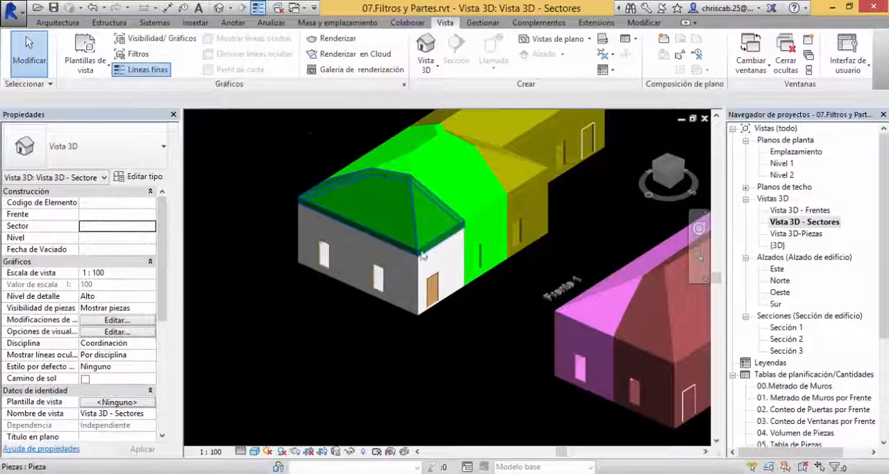
scroll(360, 222, up, 2)
shift+middle_drag(428, 279, 510, 295)
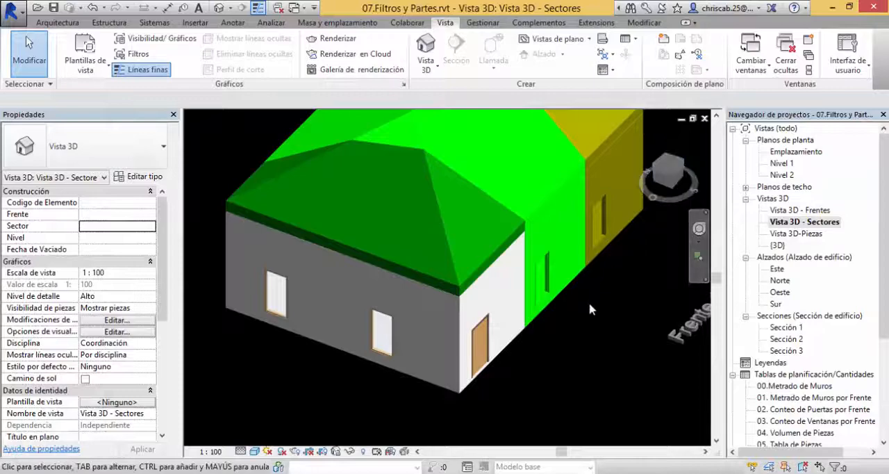
scroll(588, 301, down, 2)
scroll(580, 334, down, 2)
middle_drag(576, 341, 487, 361)
key(g)
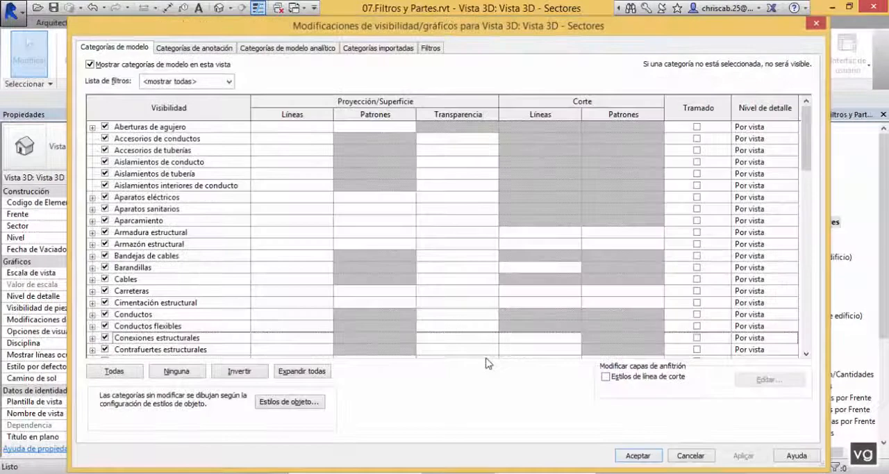
key(Escape)
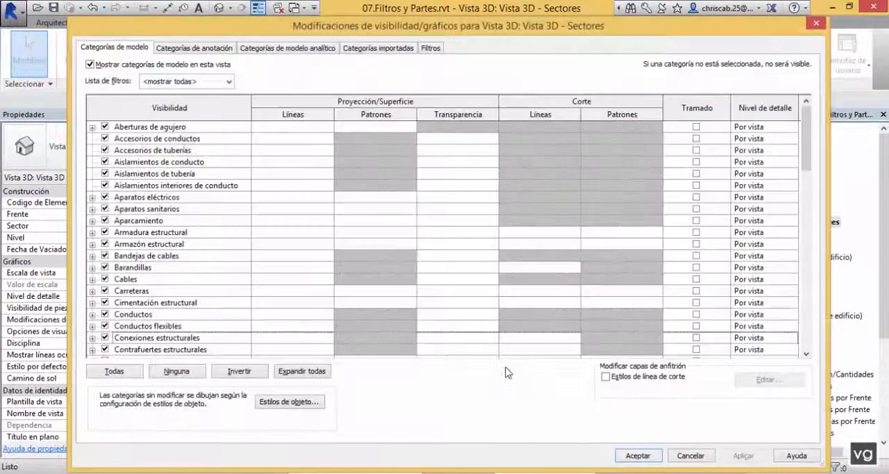
key(Escape)
key(v)
key(v)
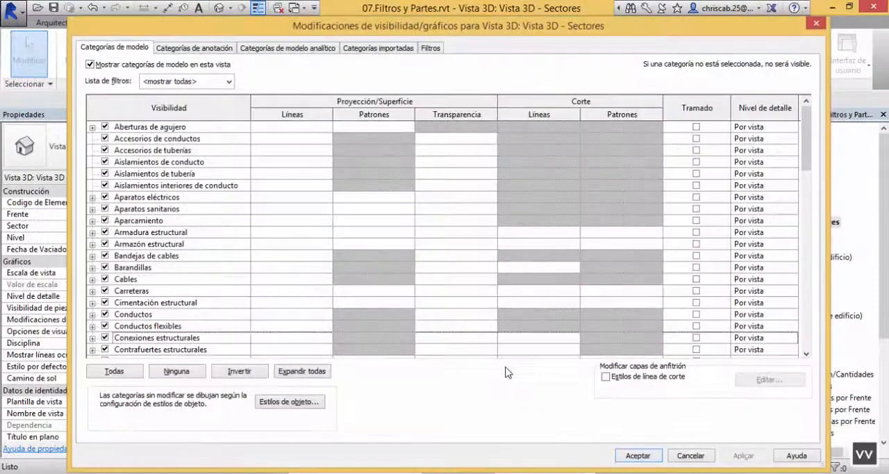
key(Escape)
Step: In the view's filter settings, duplicate the Sector 8 filter and rename the copy as Sector 9
key(v)
key(v)
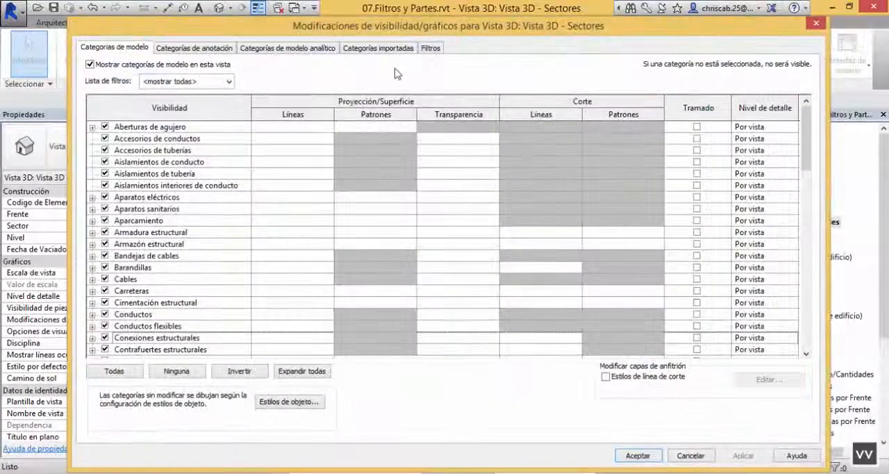
click(426, 50)
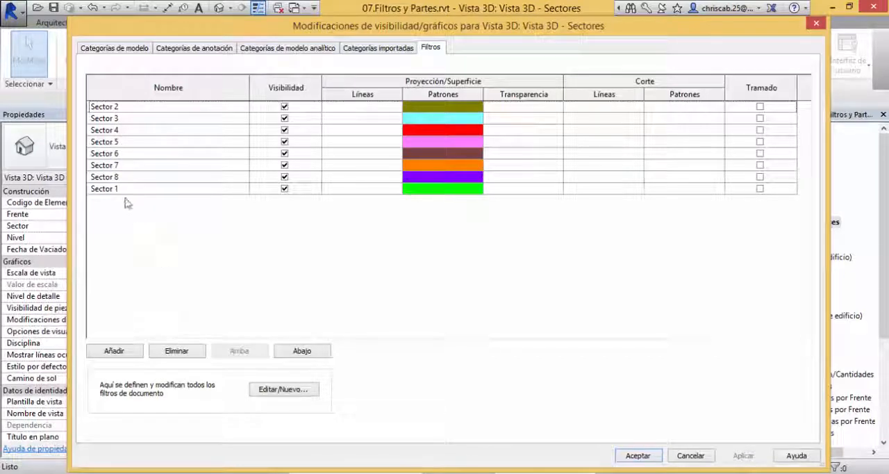
click(109, 177)
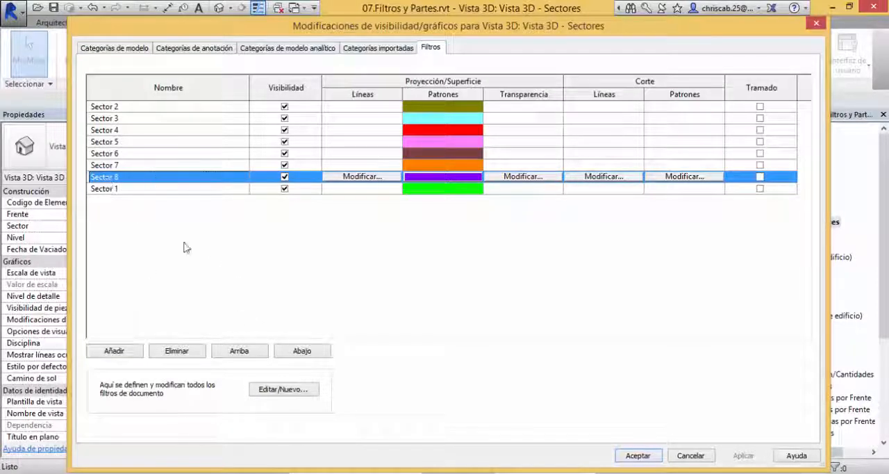
click(282, 390)
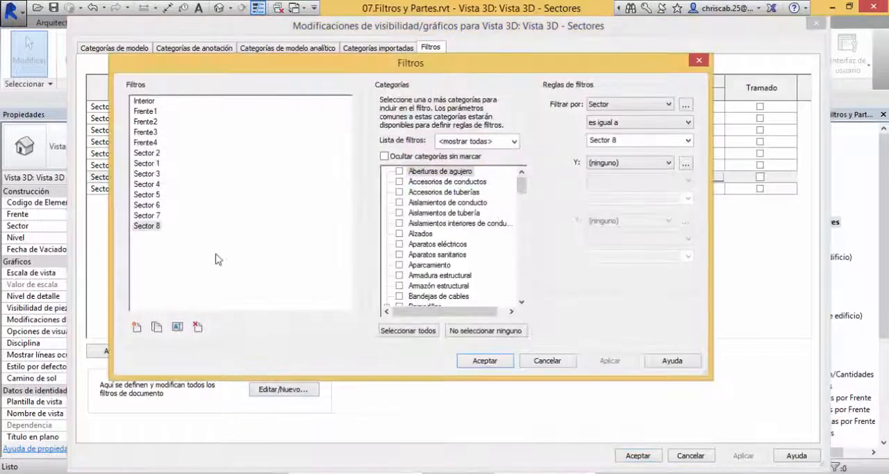
click(154, 228)
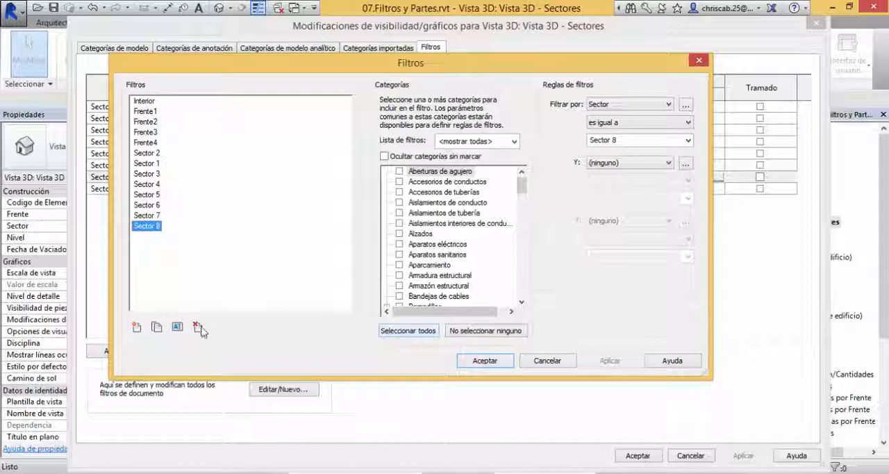
click(157, 328)
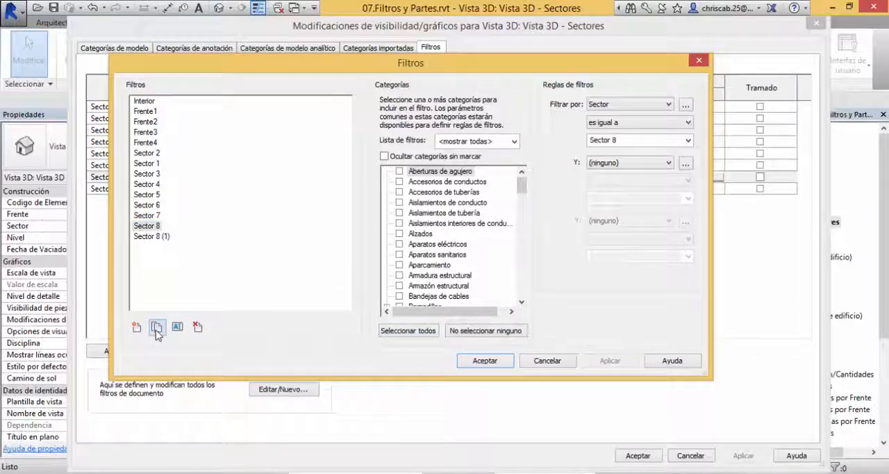
double_click(151, 237)
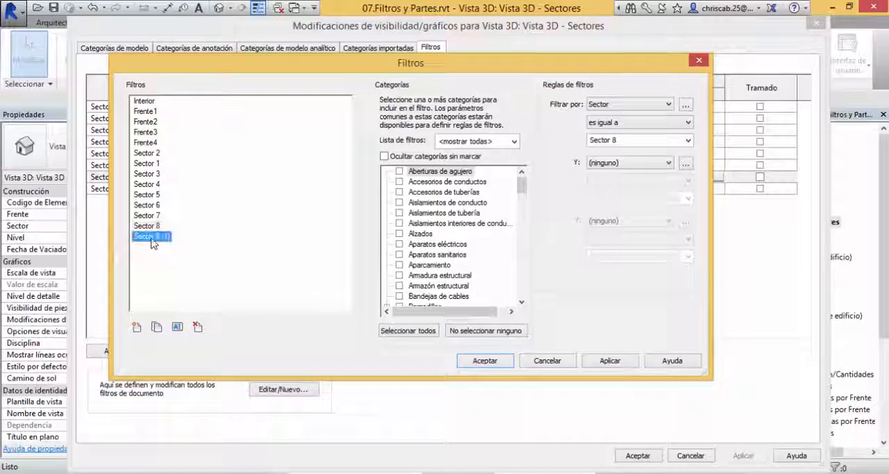
click(178, 328)
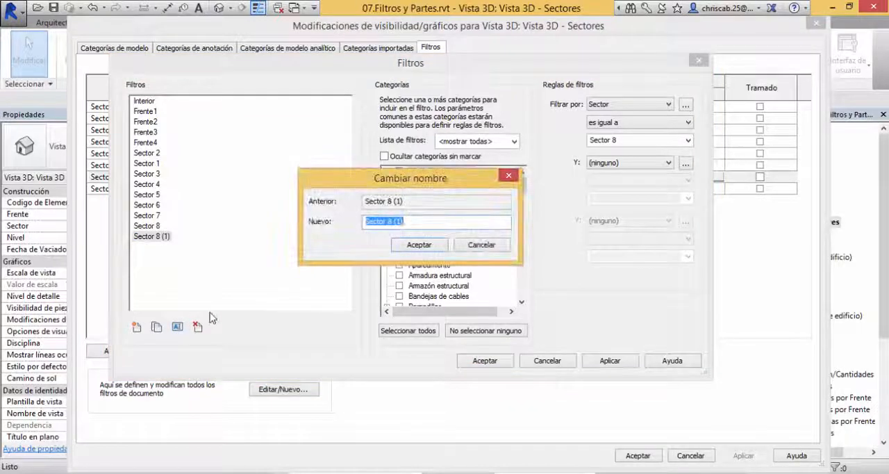
key(End)
key(BackSpace)
key(BackSpace)
key(BackSpace)
key(BackSpace)
key(BackSpace)
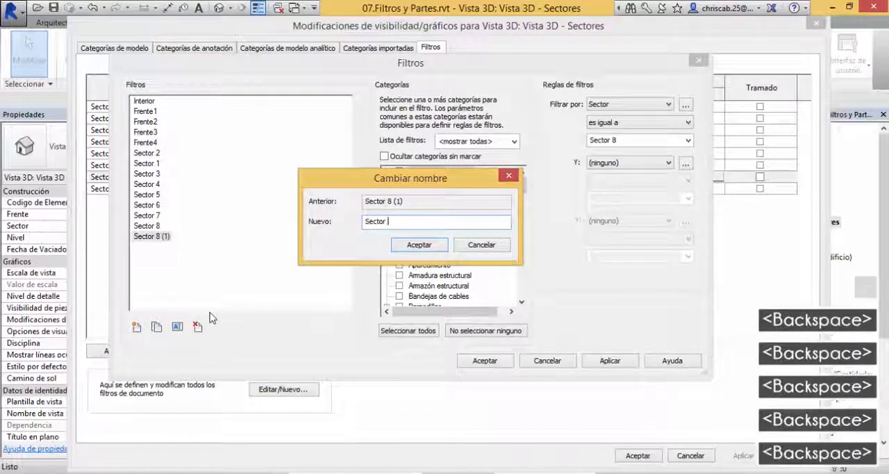
text(9)
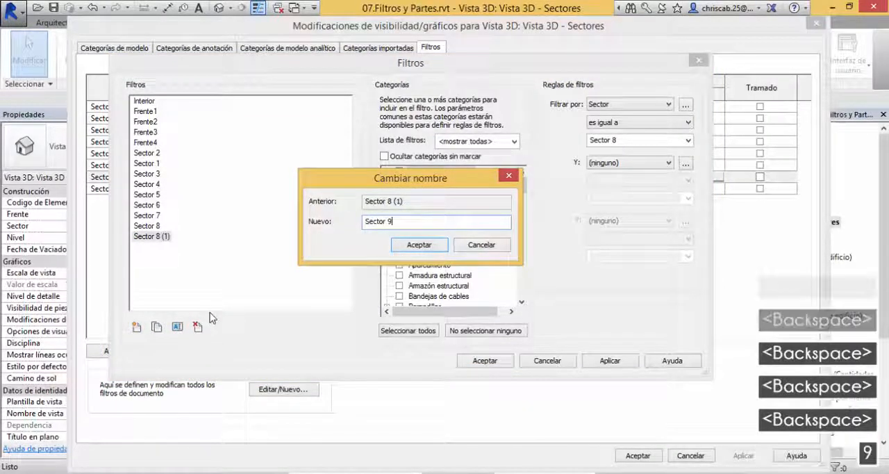
click(417, 248)
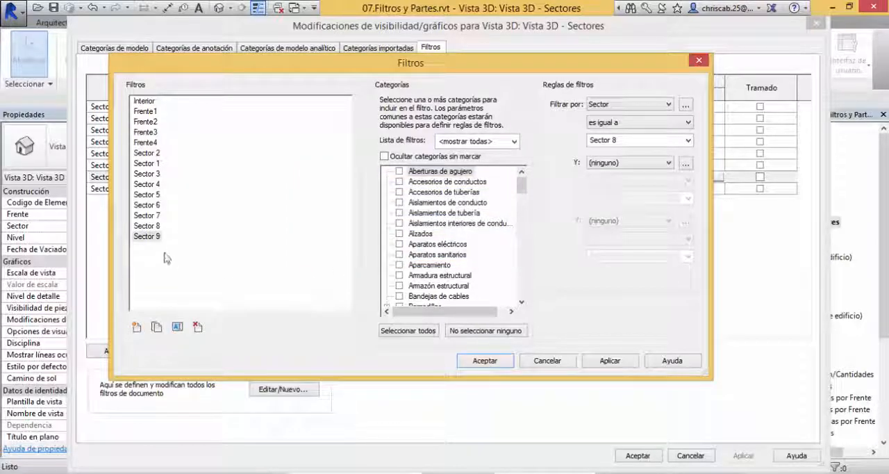
Step: Set the Sector 9 filter's rule to Sector equals Sector 9 and accept the filter definitions
click(149, 237)
click(151, 239)
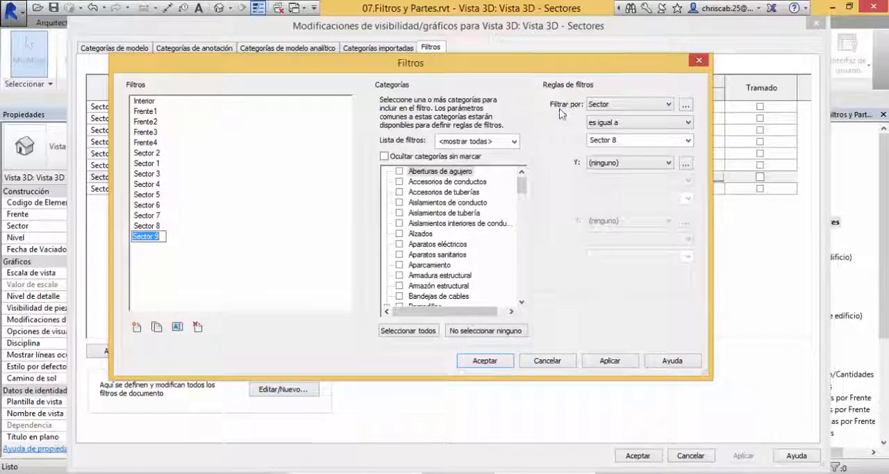
click(606, 110)
key(Escape)
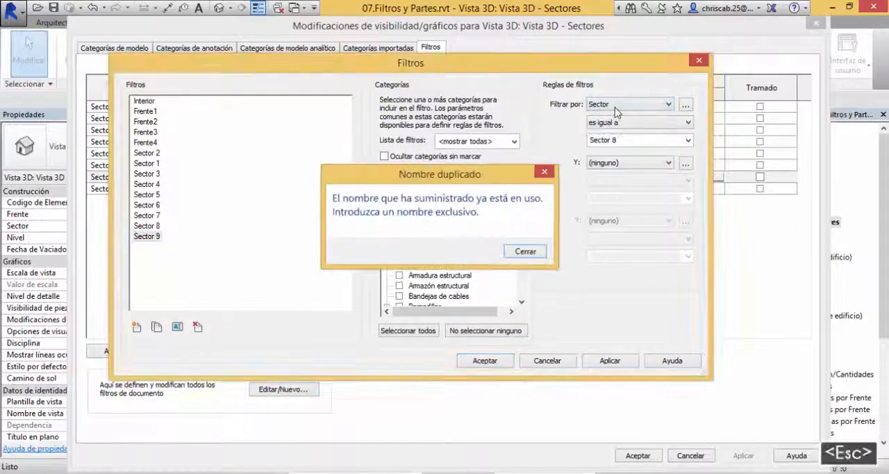
click(628, 142)
click(634, 140)
key(BackSpace)
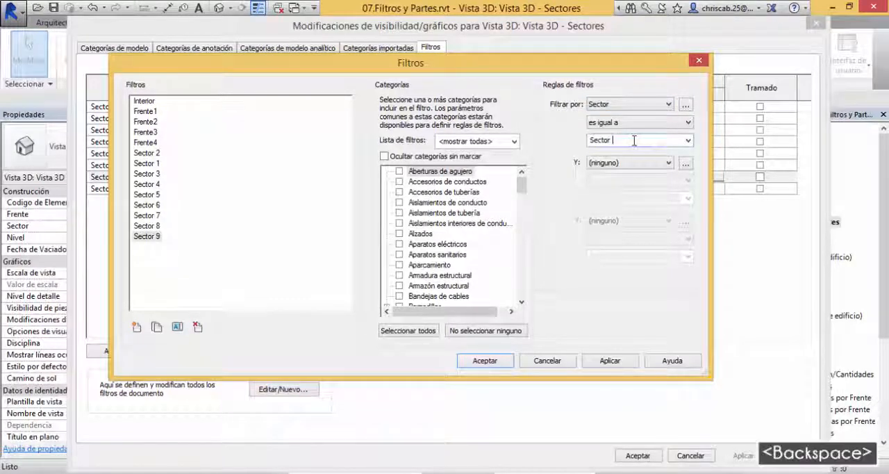
text(9)
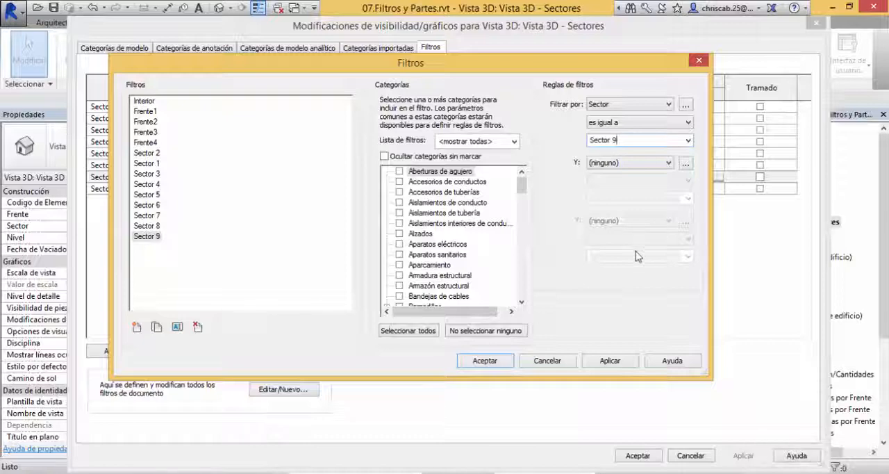
click(486, 364)
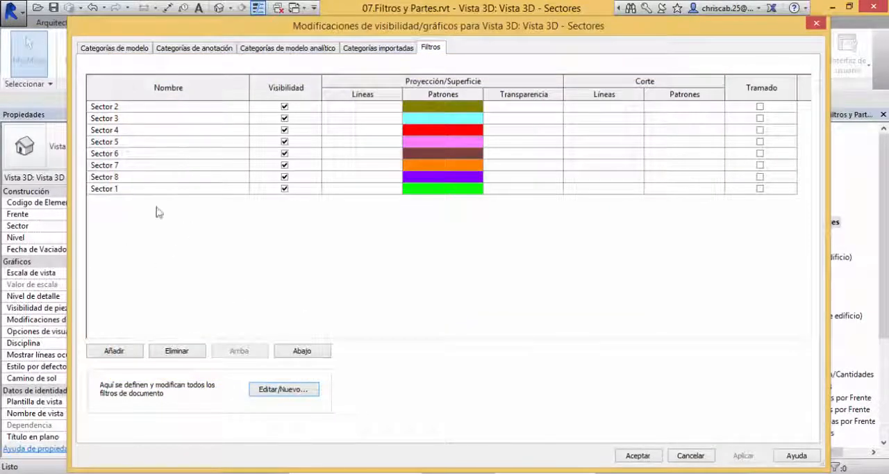
Step: Try to add the Sector 9 filter to the Vista 3D - Sectores graphic overrides
click(115, 351)
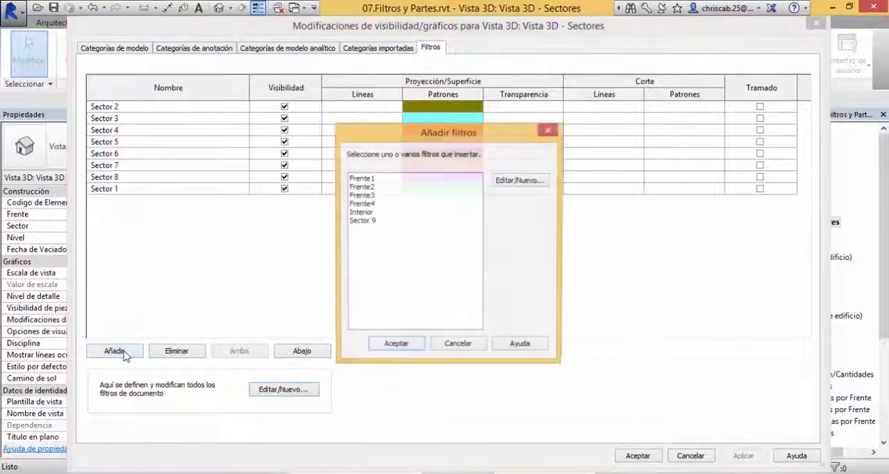
click(363, 221)
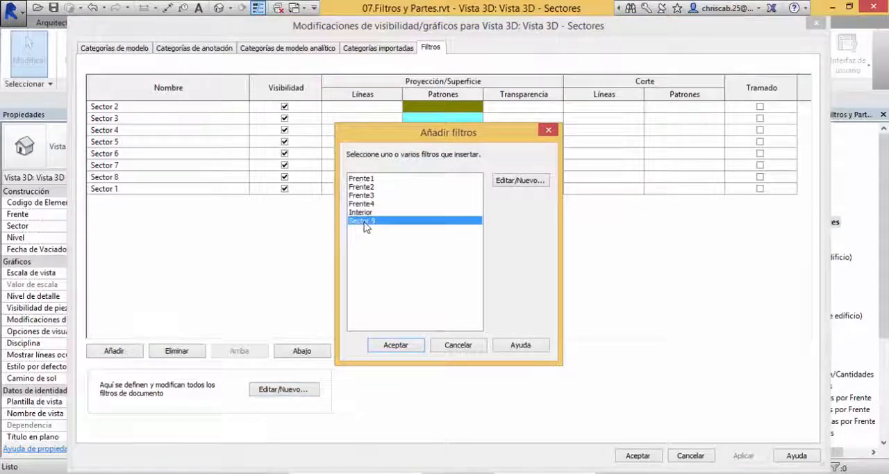
double_click(364, 222)
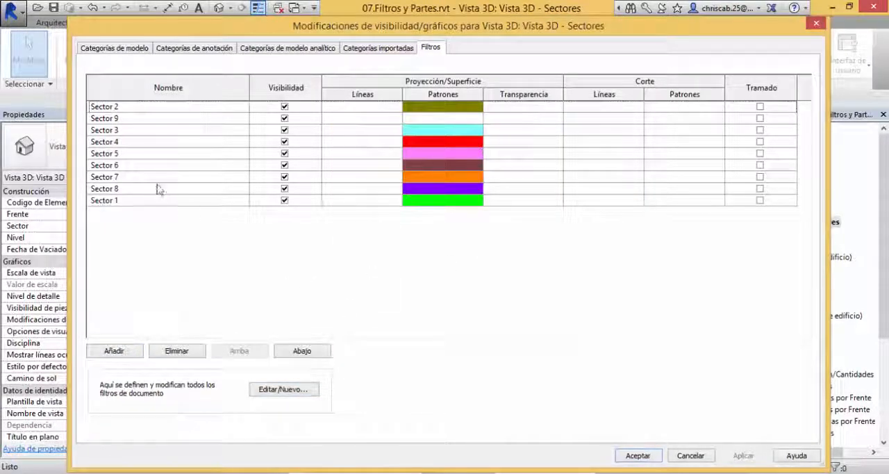
click(111, 119)
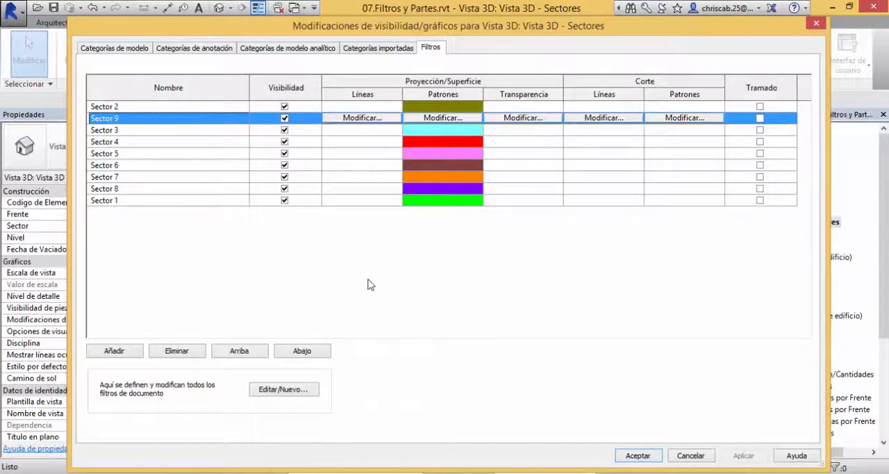
key(Escape)
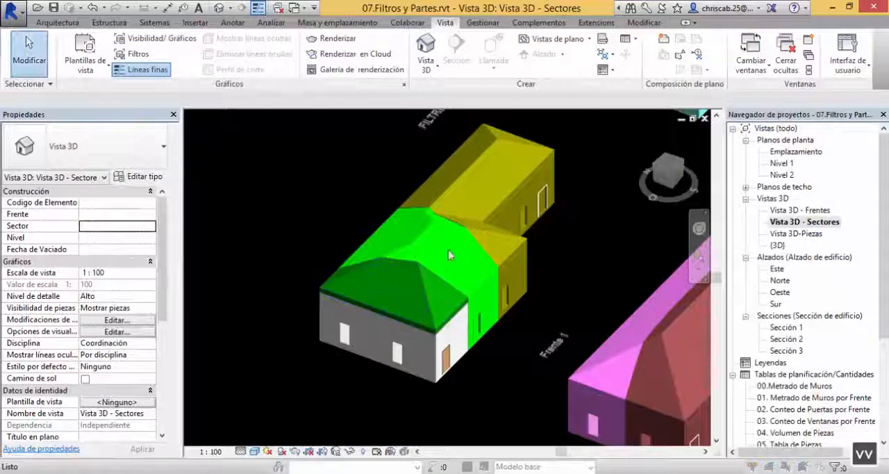
Step: Reopen the view's graphic overrides and check which filters are available to add
key(v)
key(v)
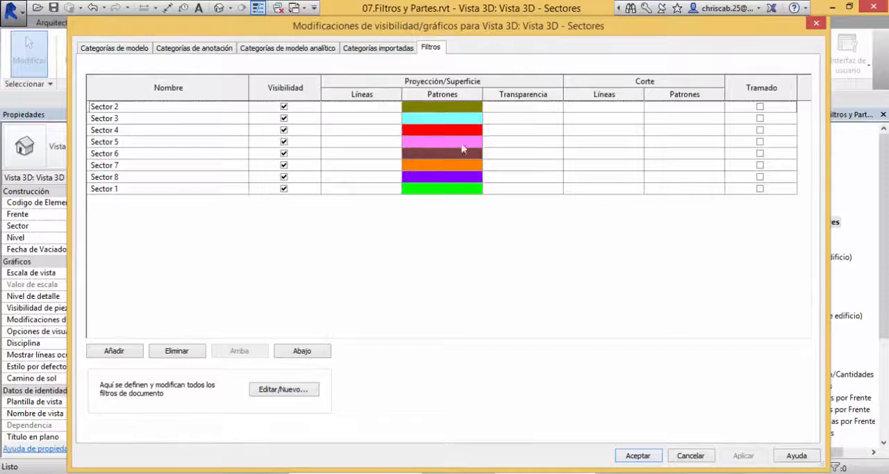
click(115, 349)
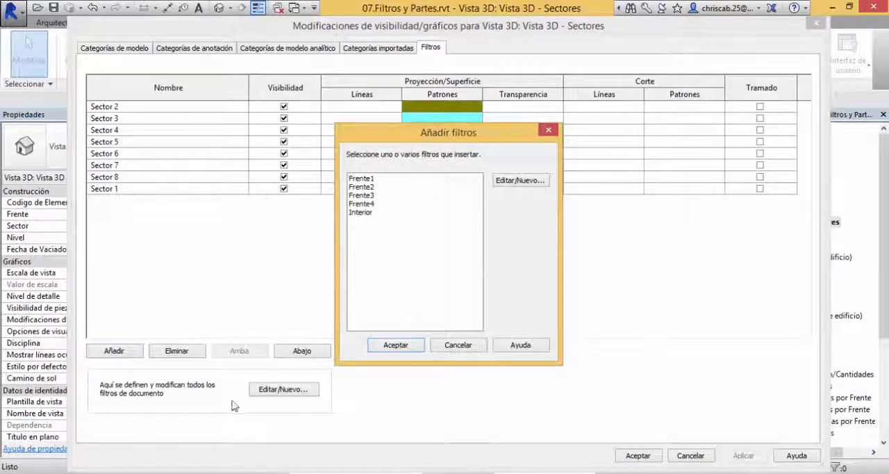
key(Escape)
Step: Duplicate the Sector 8 filter again in the filter definitions and rename the copy as Sector 9
click(275, 392)
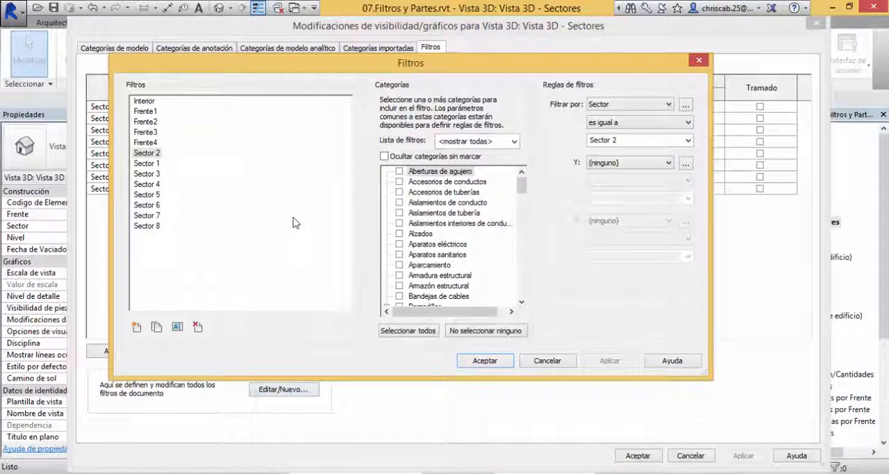
click(147, 226)
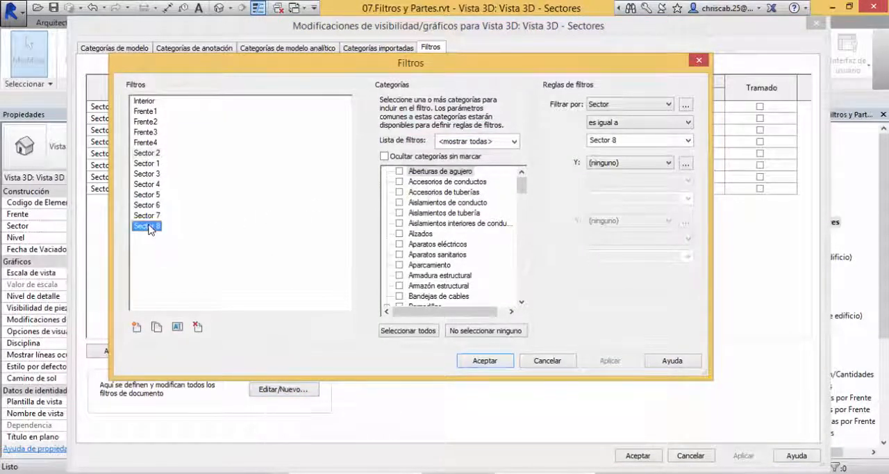
click(156, 327)
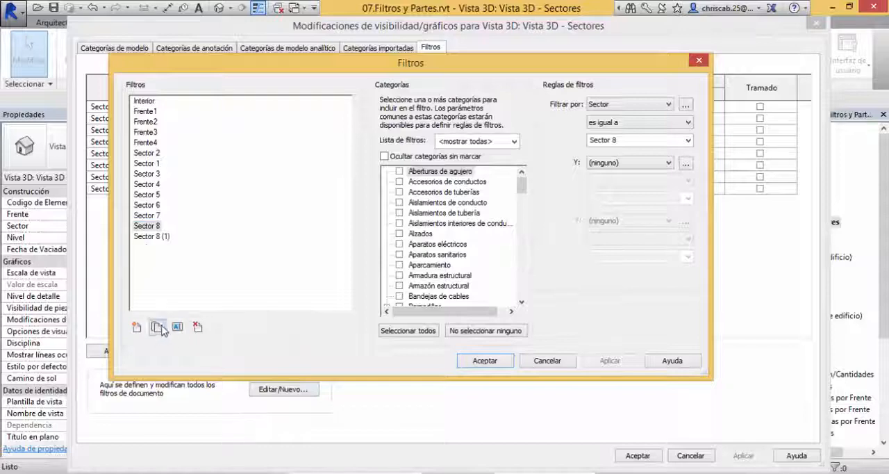
click(154, 237)
click(177, 326)
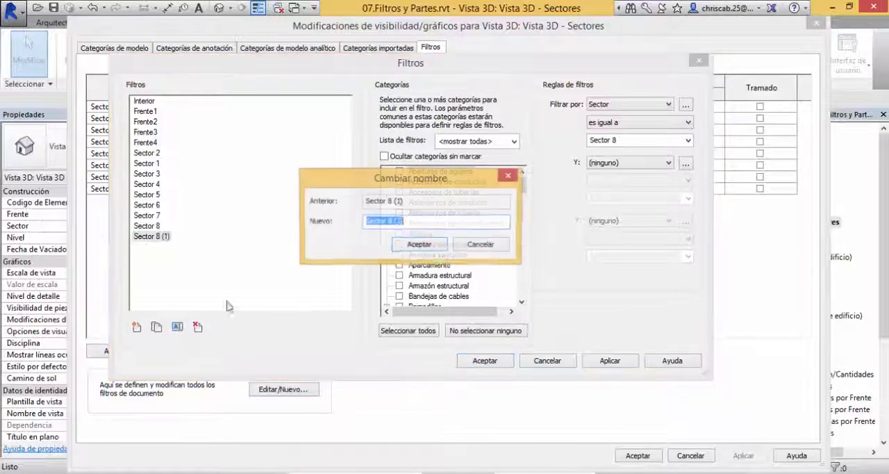
click(420, 222)
key(BackSpace)
key(BackSpace)
key(BackSpace)
key(BackSpace)
key(BackSpace)
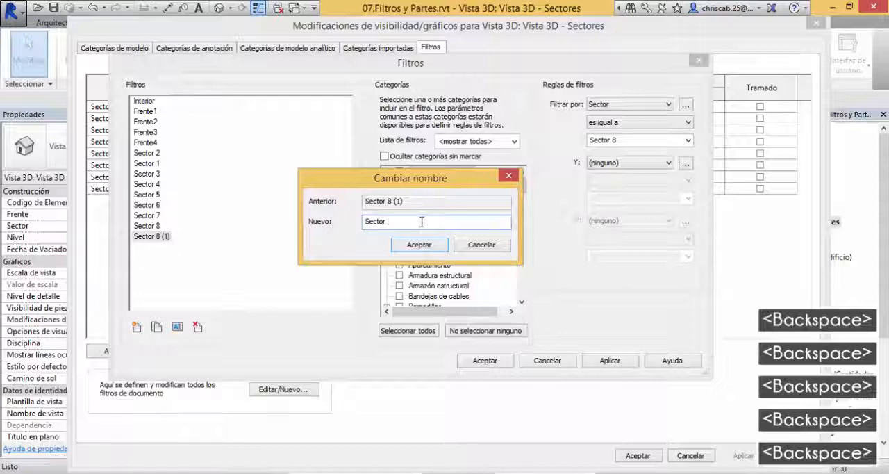
text(9)
click(430, 245)
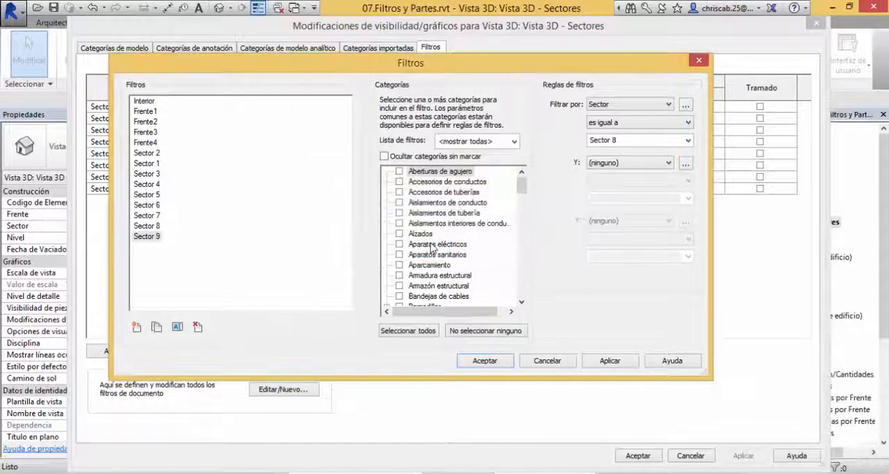
Step: Change the Sector 9 filter's rule value to Sector 9 and accept the filter definitions
click(642, 140)
click(642, 139)
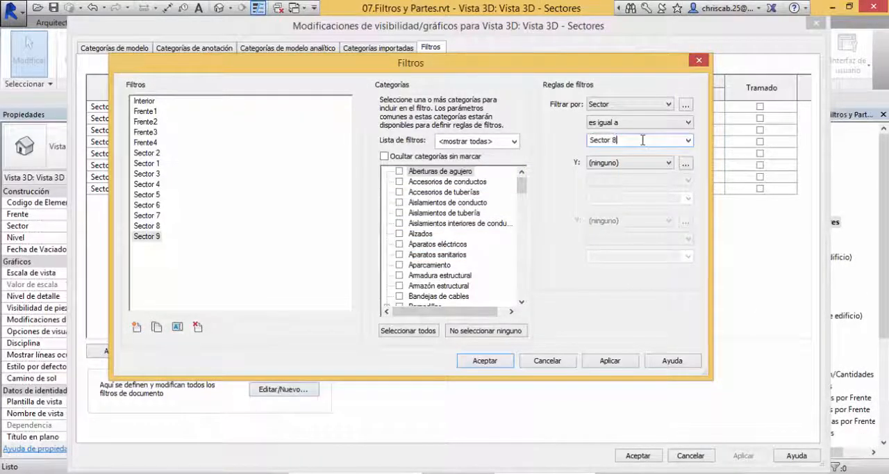
key(BackSpace)
text(9)
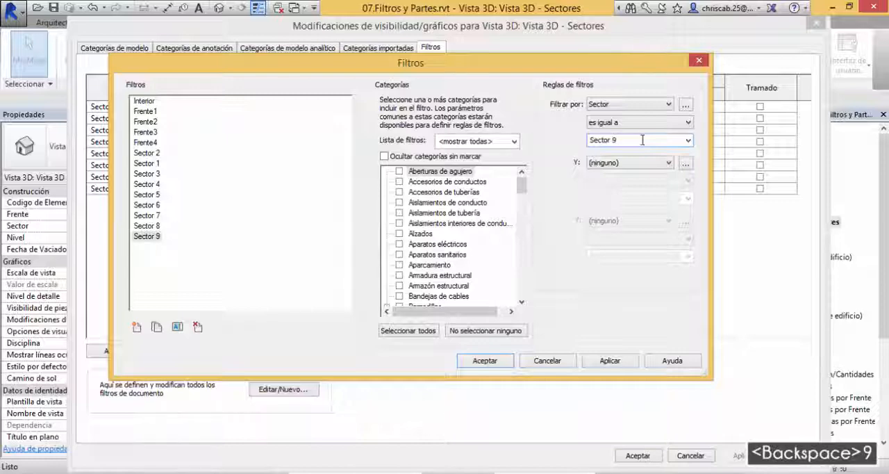
click(485, 361)
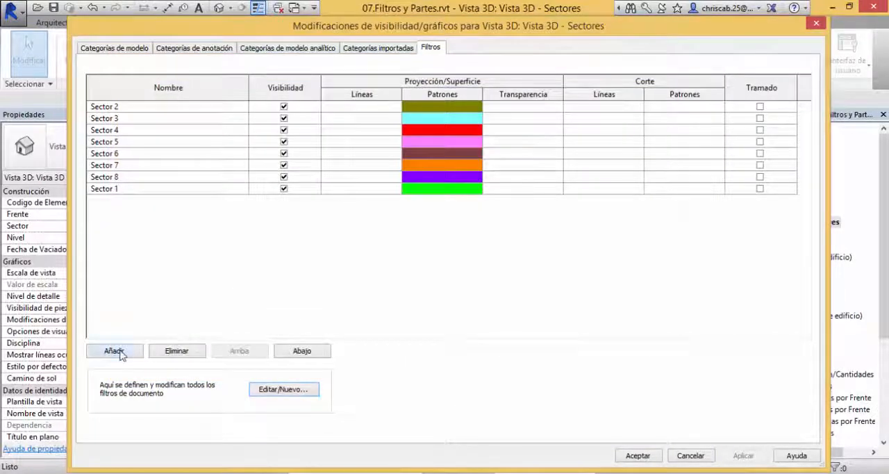
Step: Add the Sector 9 filter to the Vista 3D - Sectores view
click(116, 350)
click(368, 221)
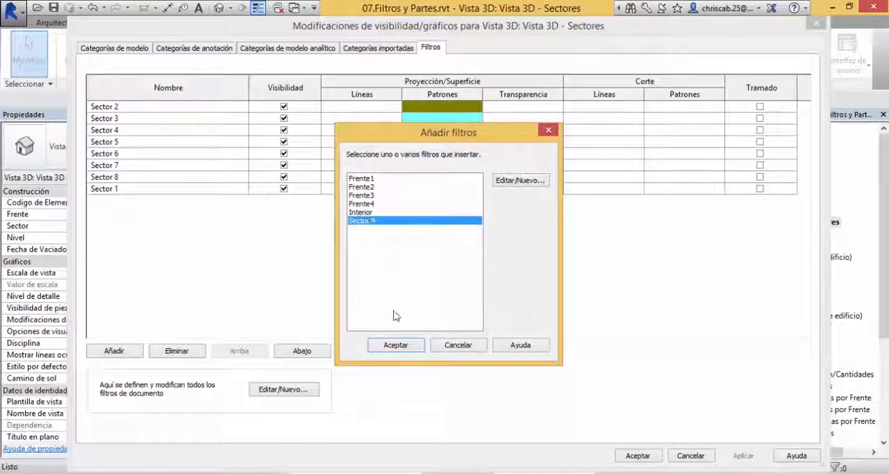
click(396, 345)
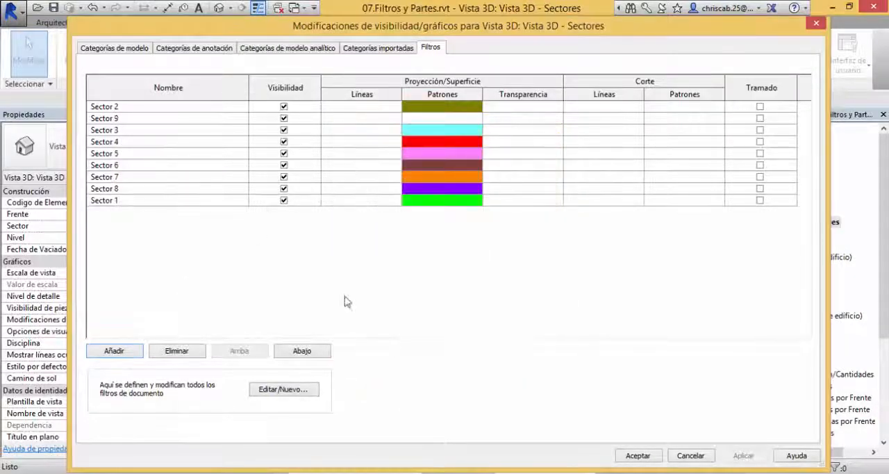
Step: Override the Sector 9 filter's projection surface pattern with the colour Negro and the Relleno uniforme fill, and accept the view's graphic overrides
click(422, 119)
click(424, 118)
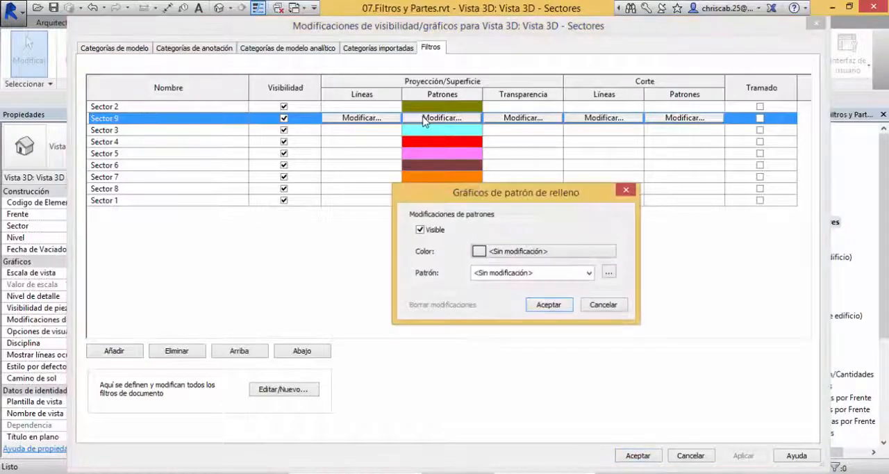
click(551, 251)
drag(530, 152, 645, 207)
click(507, 309)
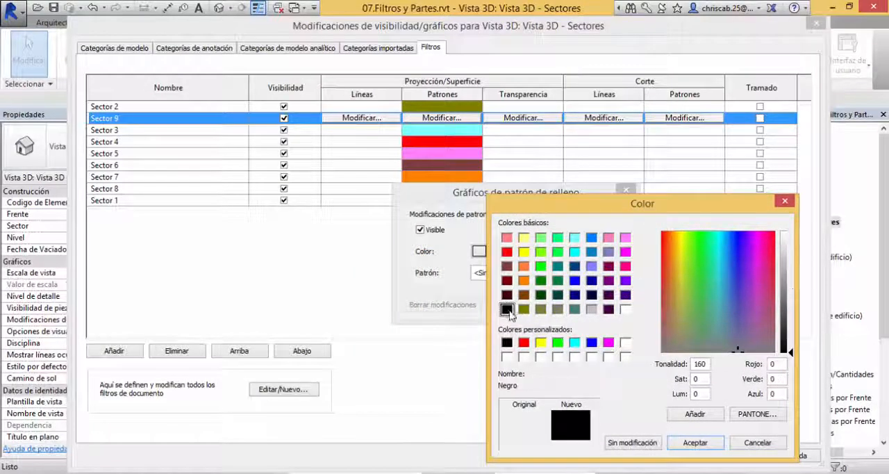
click(695, 442)
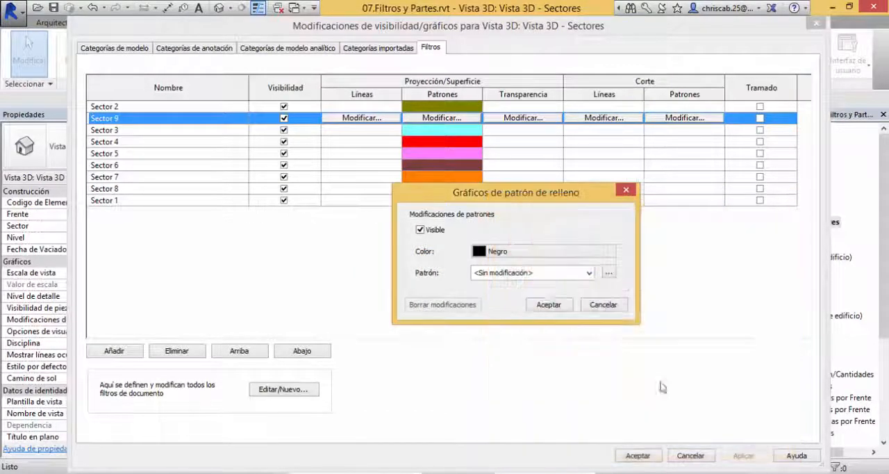
click(589, 273)
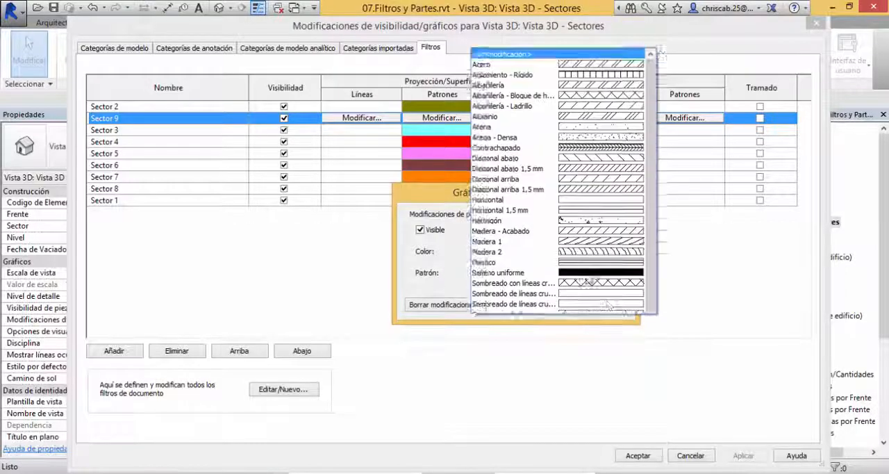
click(618, 225)
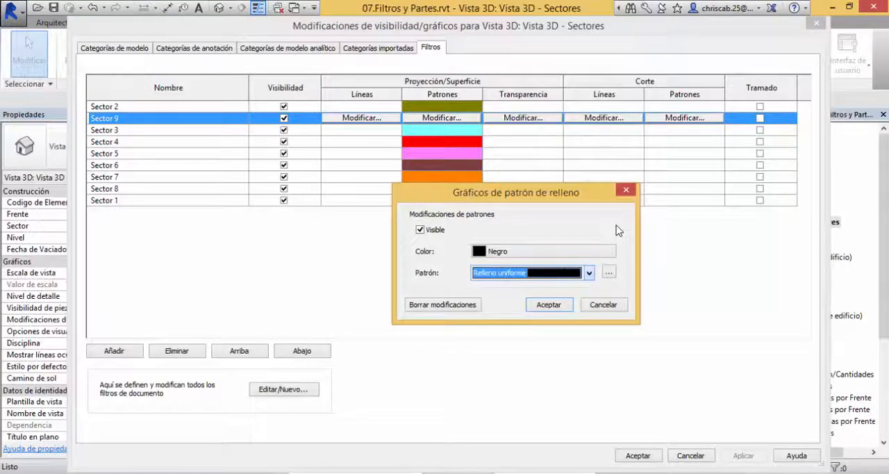
click(548, 305)
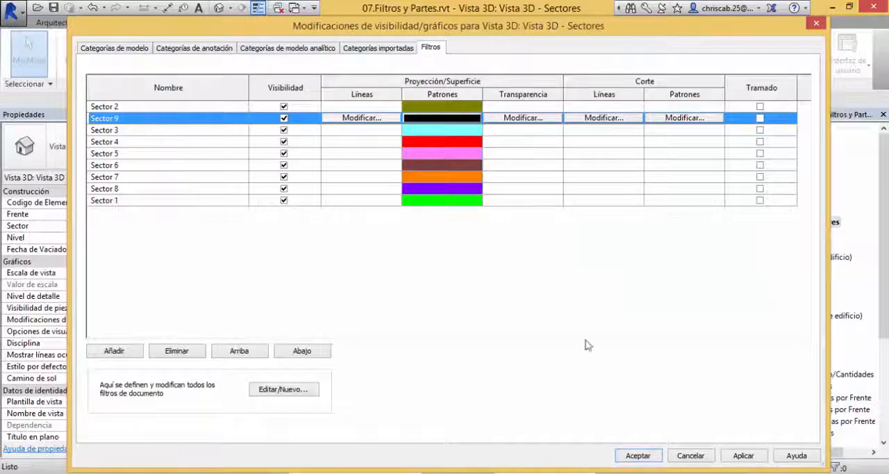
click(653, 459)
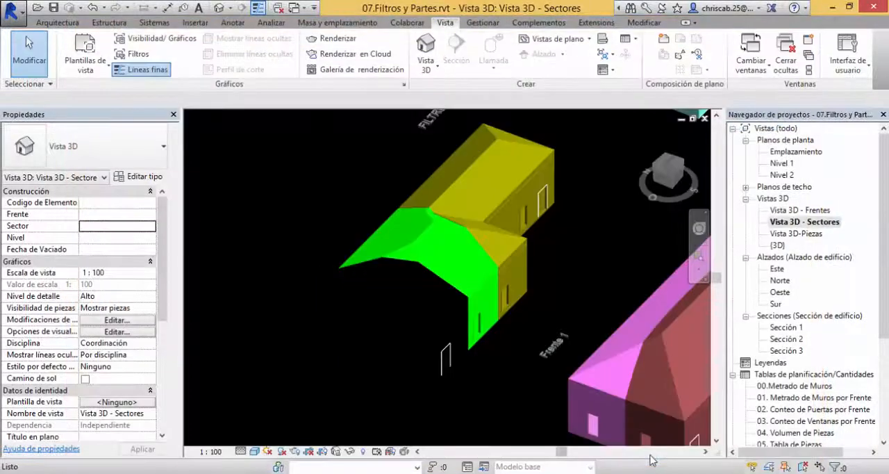
Step: Open the 11. Metrado de Materiales de Puertas schedule and review its door materials by sector down to the grand total
shift+middle_drag(545, 313, 551, 435)
shift+middle_drag(539, 406, 384, 353)
middle_drag(396, 277, 334, 272)
drag(883, 314, 884, 410)
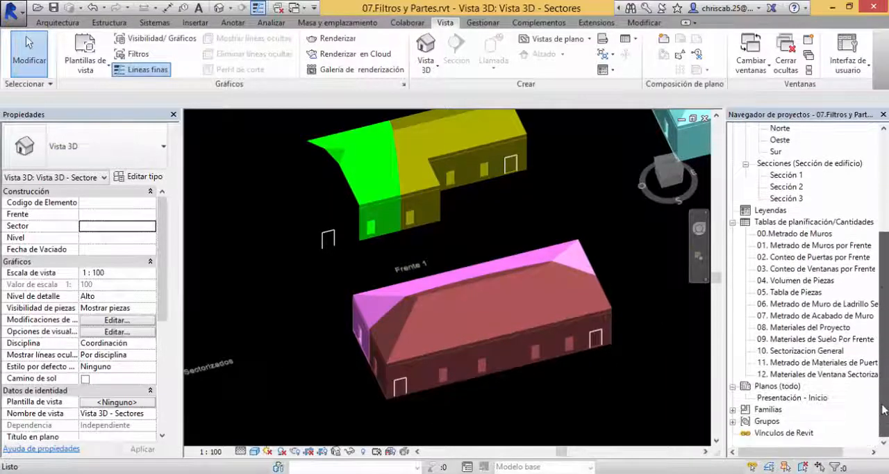
click(799, 362)
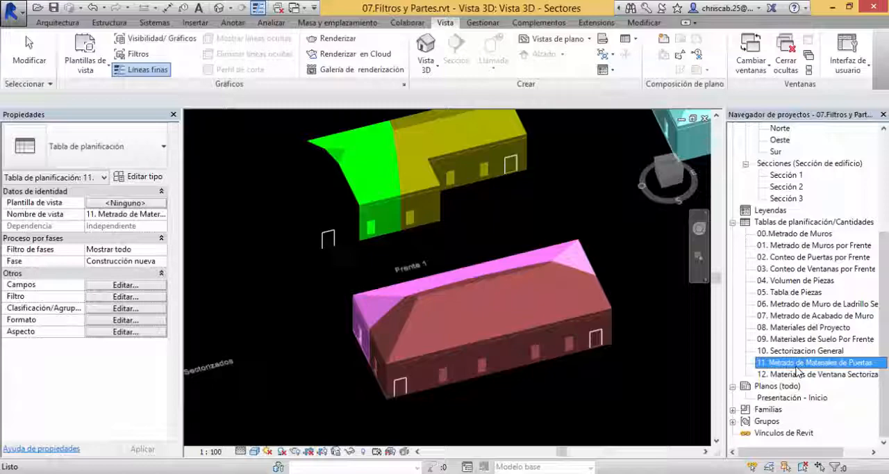
double_click(799, 363)
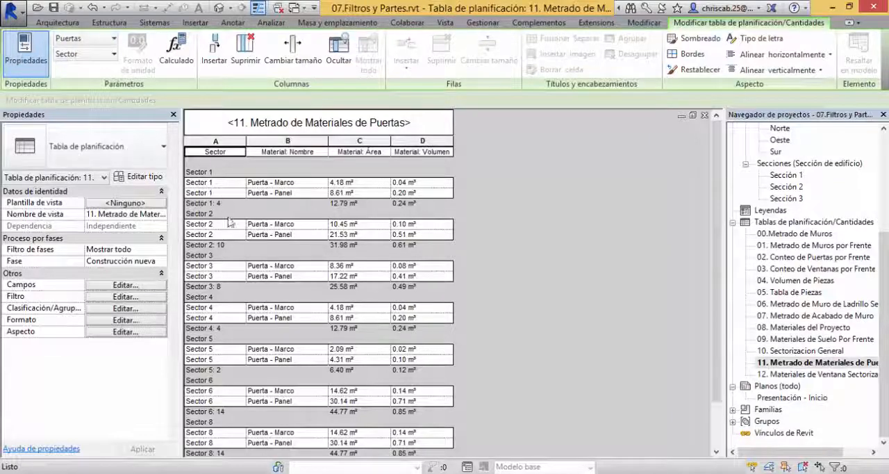
scroll(233, 229, down, 3)
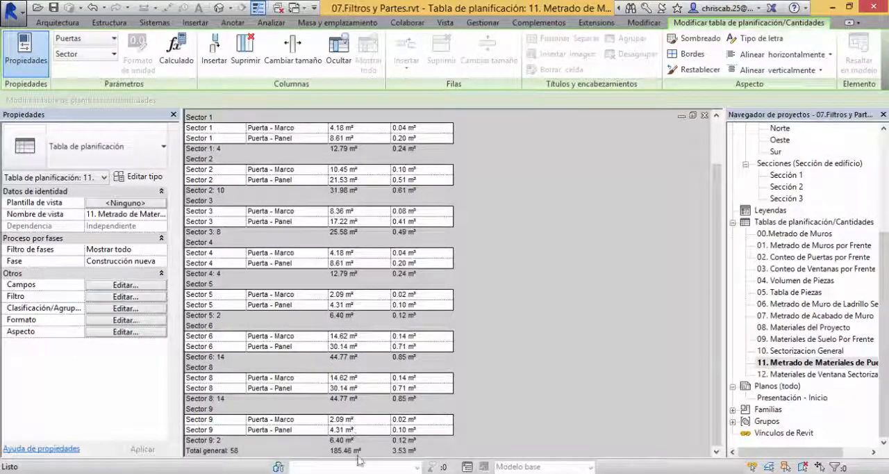
Step: Review the 12. Materiales de Ventana Sectorizado schedule by sector and save the project
double_click(803, 374)
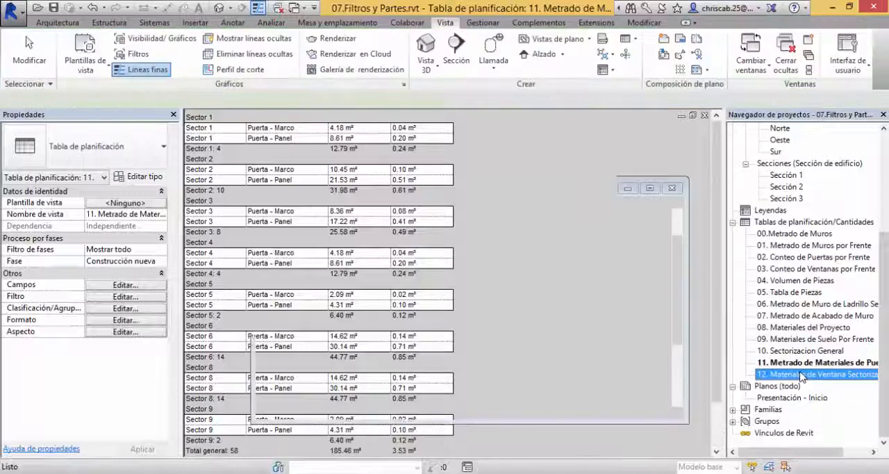
scroll(644, 359, down, 2)
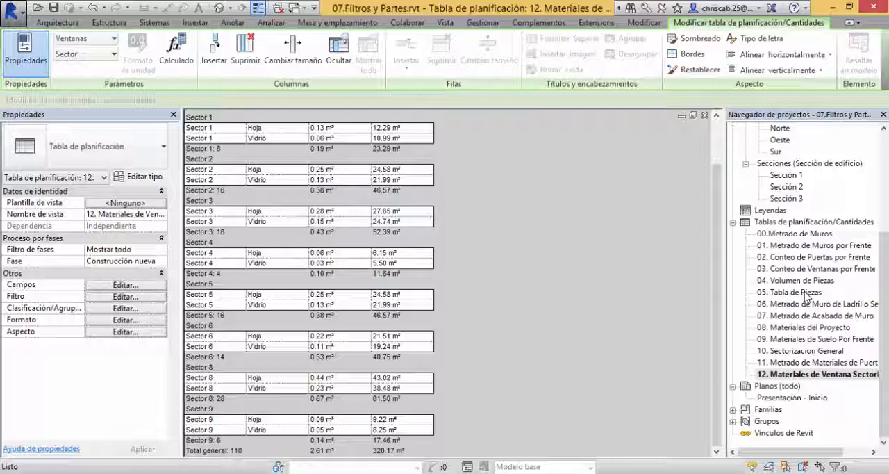
scroll(590, 306, up, 3)
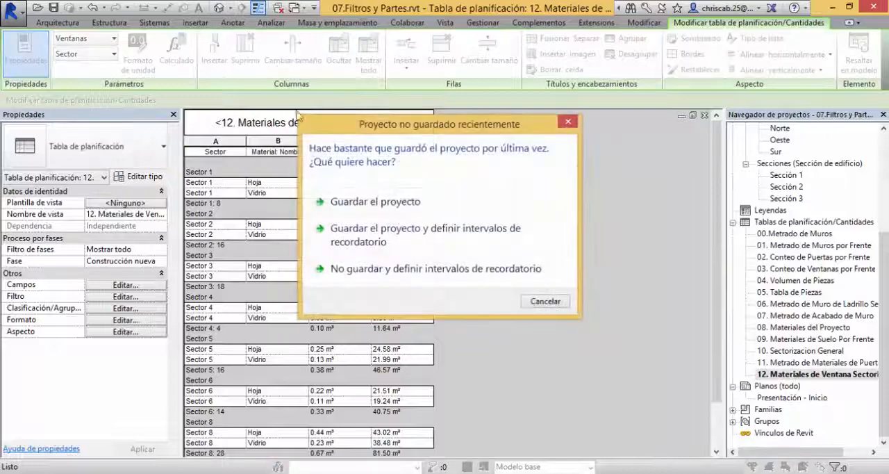
click(445, 207)
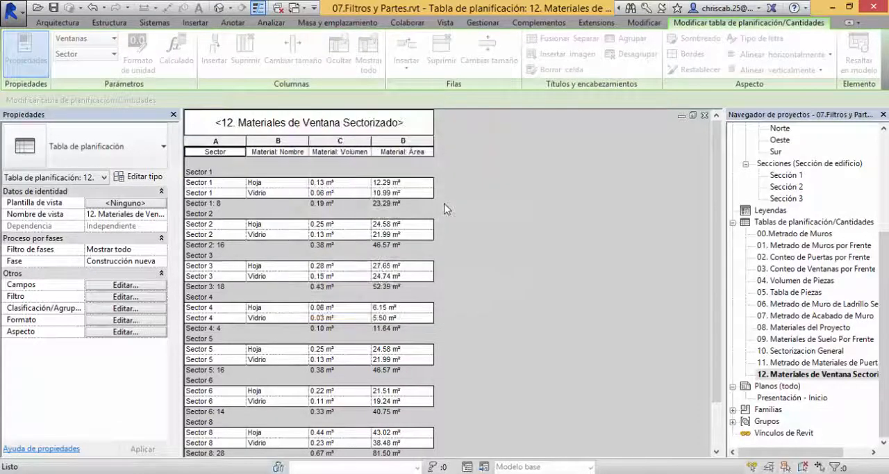
Step: Examine the divided buildings in the {3D} view and in Vista 3D-Piezas
key(ctrl+Tab)
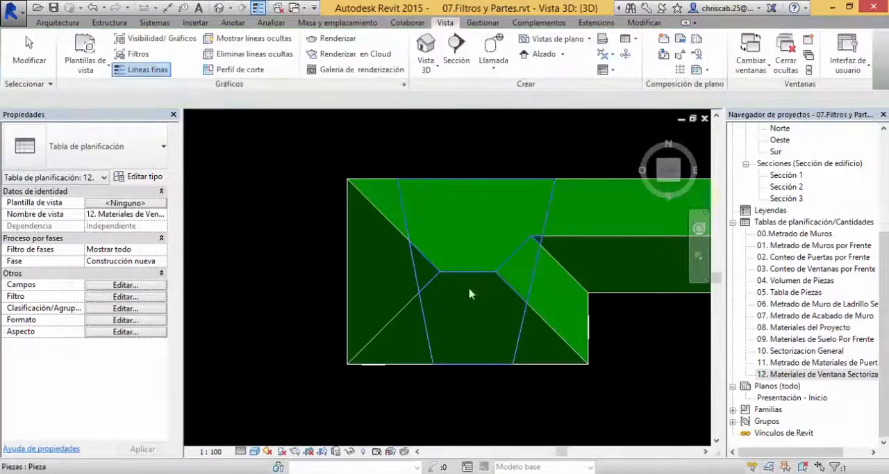
shift+middle_drag(470, 294, 544, 206)
scroll(491, 208, down, 3)
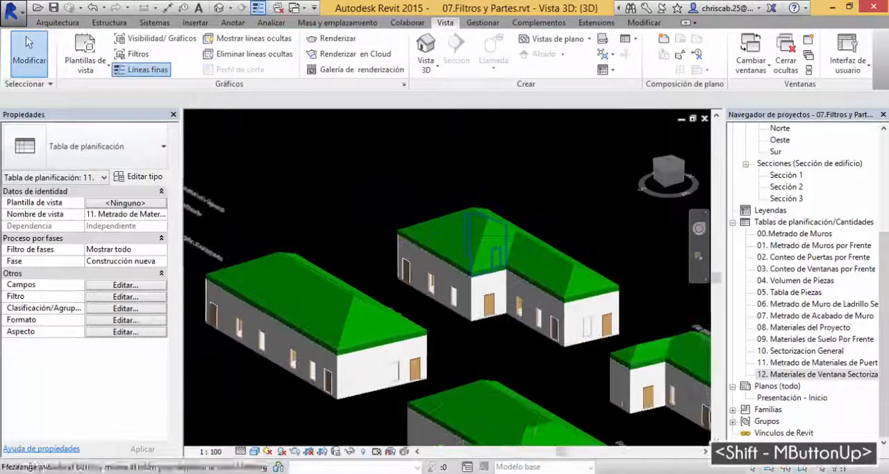
scroll(799, 348, up, 5)
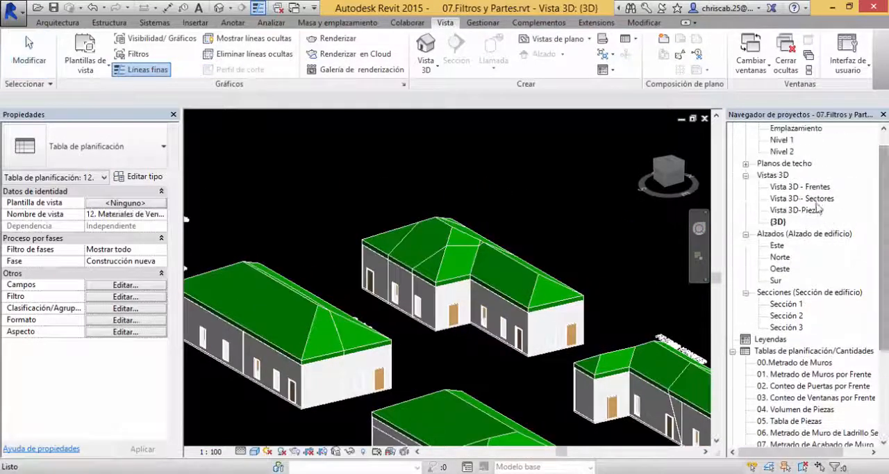
double_click(813, 211)
shift+middle_drag(530, 310, 530, 353)
scroll(533, 310, down, 2)
Step: Open the 05. Tabla de Piezas schedule and check the sector and front assigned to each part through its last row
scroll(841, 354, down, 3)
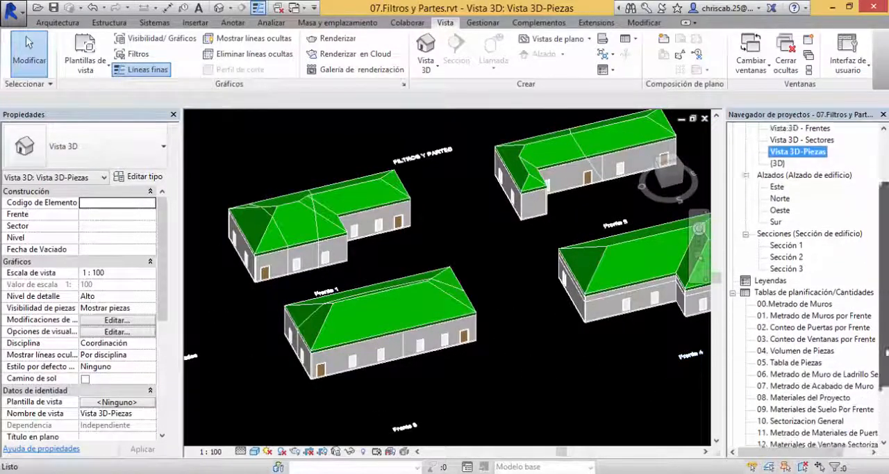
double_click(796, 317)
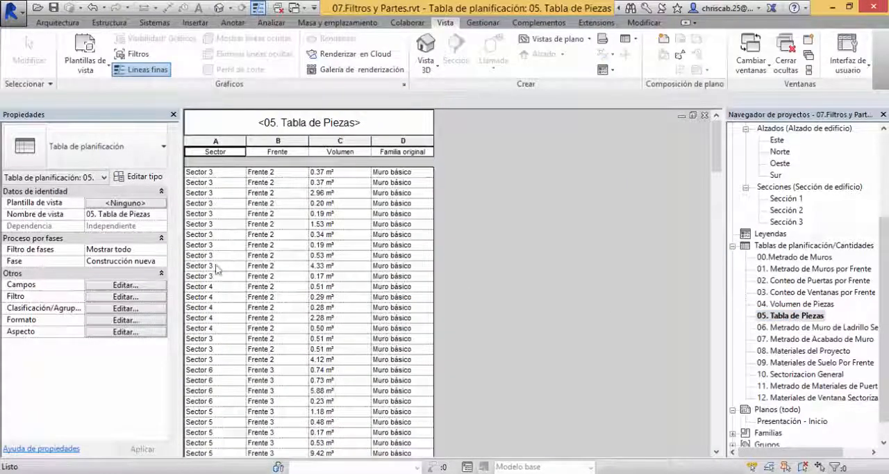
scroll(212, 209, down, 10)
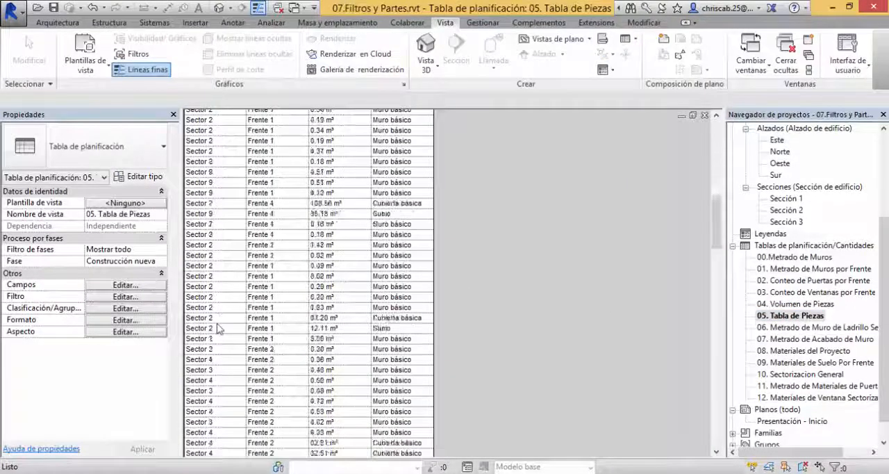
scroll(217, 334, down, 10)
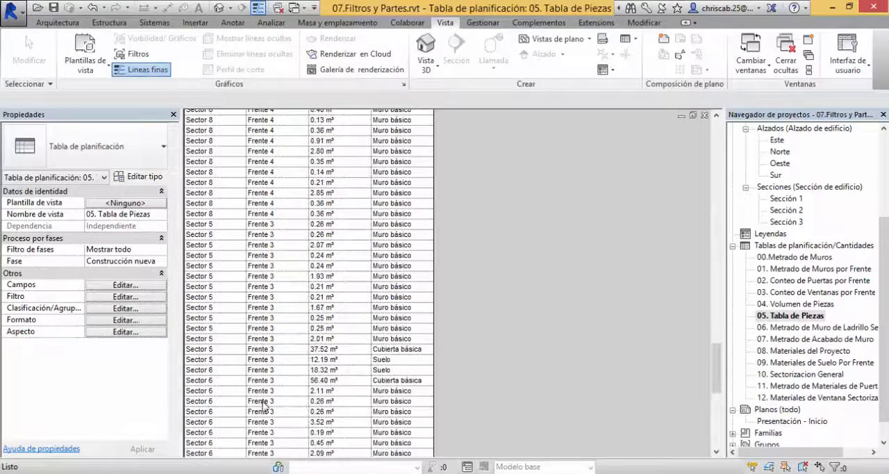
scroll(266, 406, down, 2)
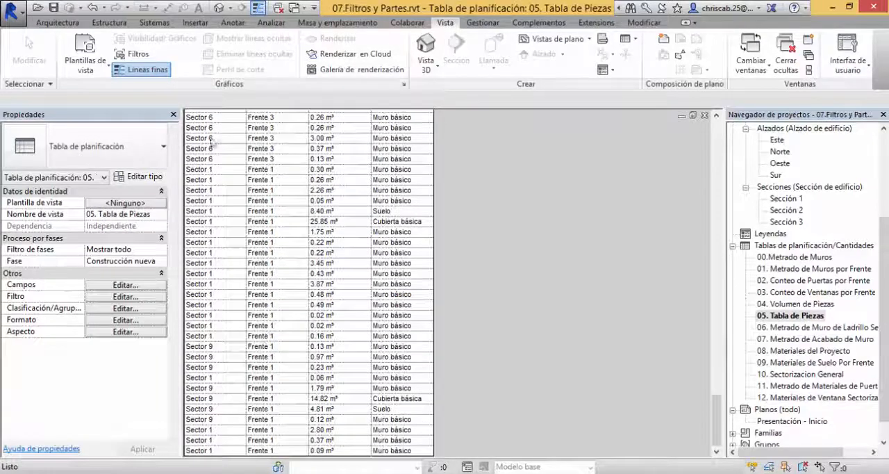
Step: Clear the Properties palette and the hidden windows from the workspace, and reopen the {3D} view
click(173, 114)
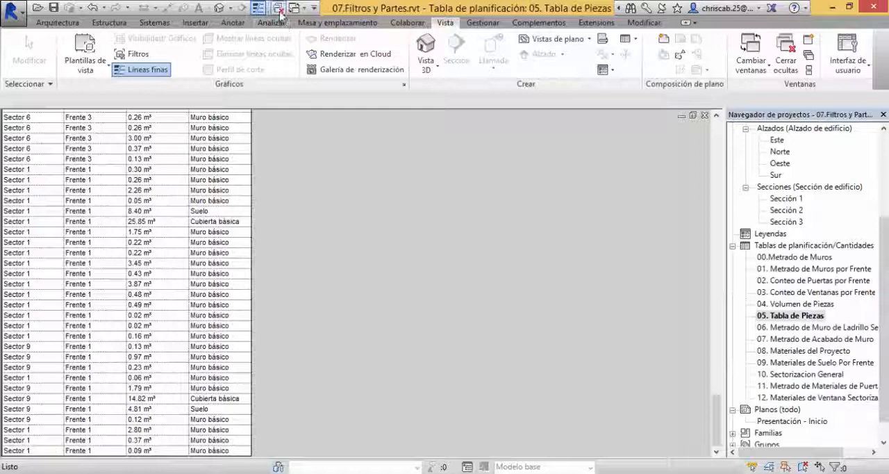
click(814, 191)
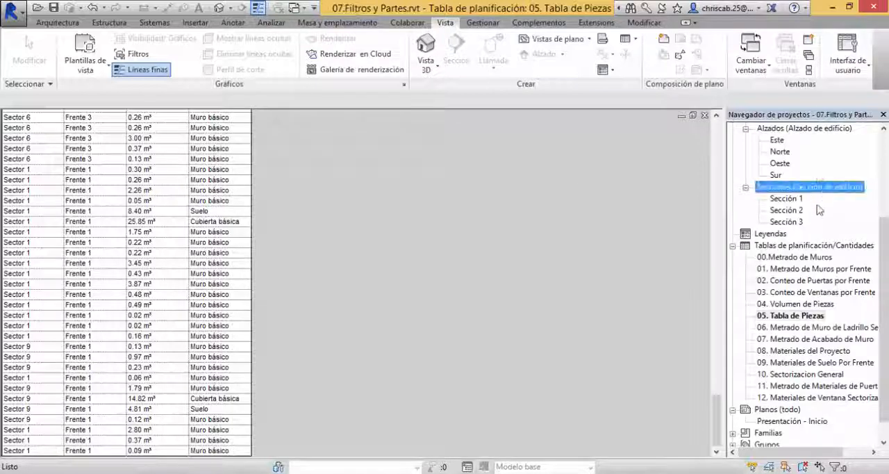
scroll(820, 212, up, 2)
click(779, 188)
double_click(779, 188)
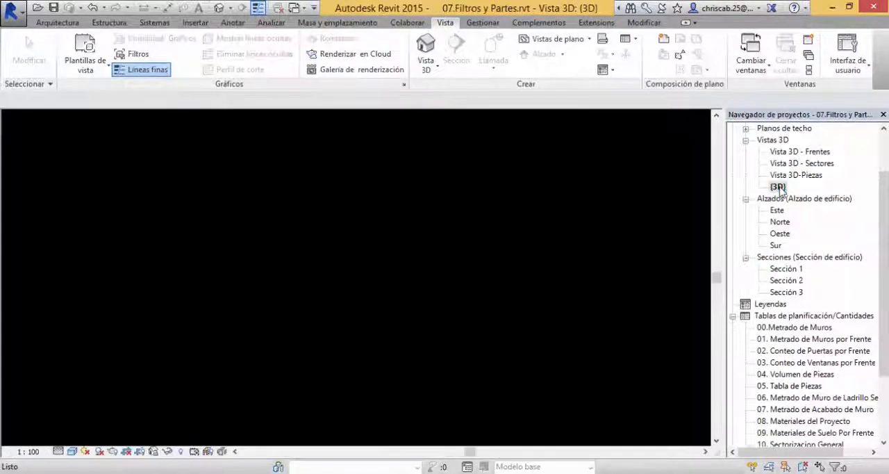
Step: Tile the {3D} view beside the 05. Tabla de Piezas schedule and widen the 3D window at the schedule's expense
shift+middle_drag(516, 225, 640, 222)
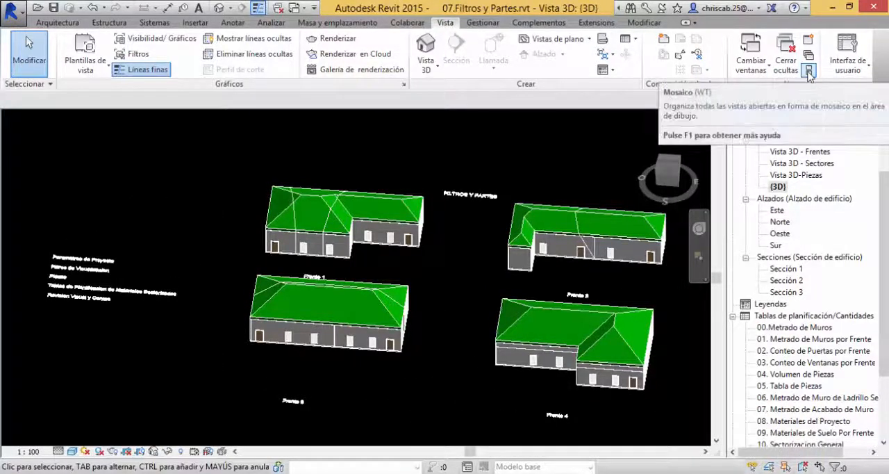
key(w)
key(t)
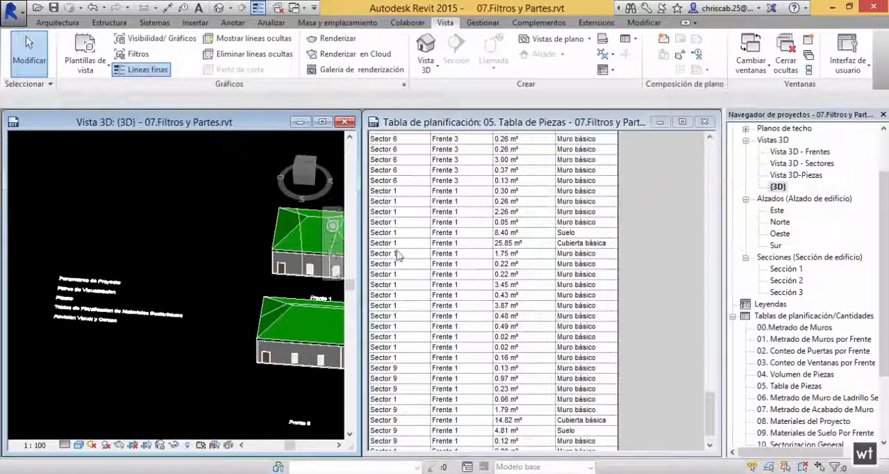
middle_drag(249, 274, 278, 252)
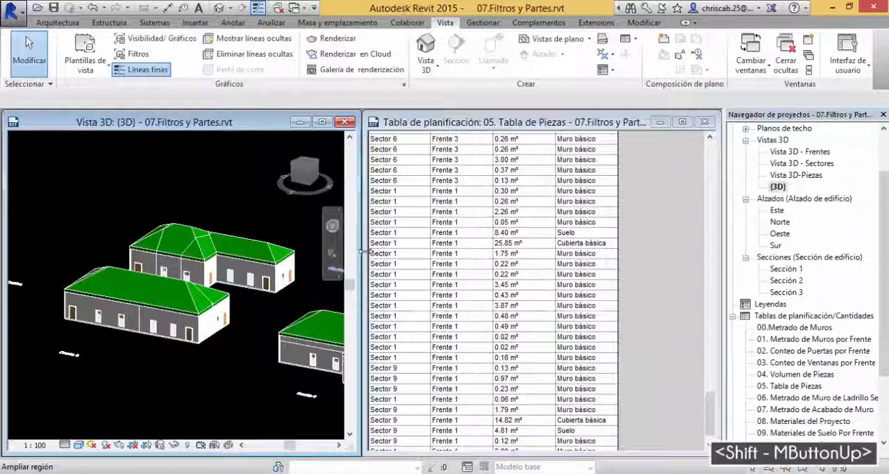
drag(365, 250, 459, 262)
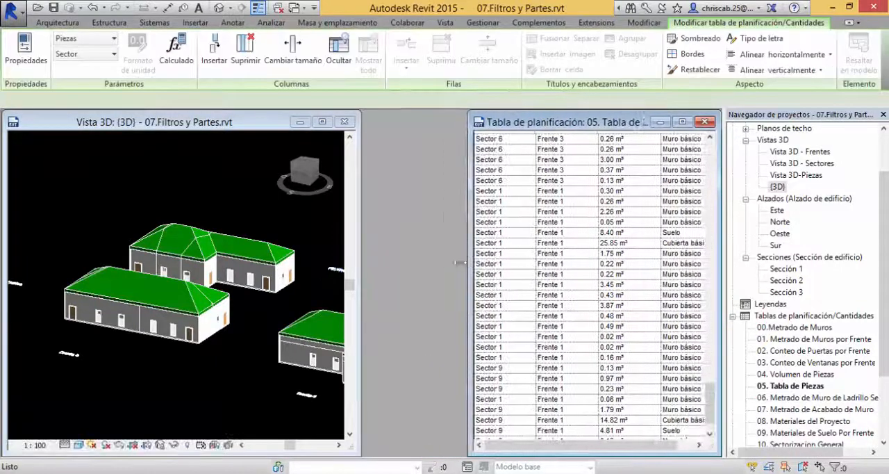
drag(359, 288, 464, 300)
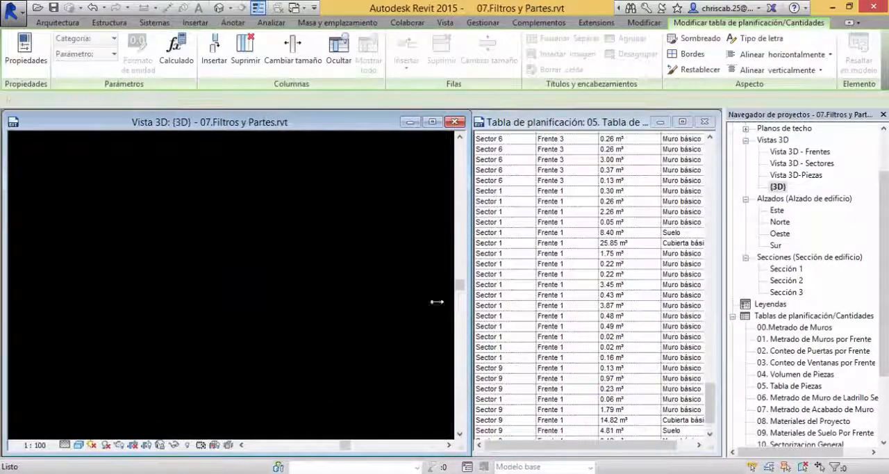
Step: Select Frente 1 and Frente 3 part rows in the 05. Tabla de Piezas schedule to locate their parts in the {3D} view
shift+middle_drag(445, 312, 333, 299)
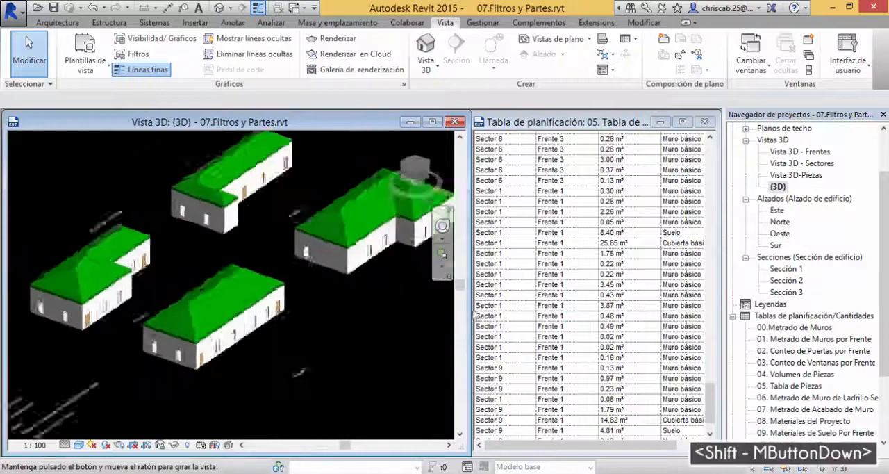
shift+middle_drag(477, 316, 295, 294)
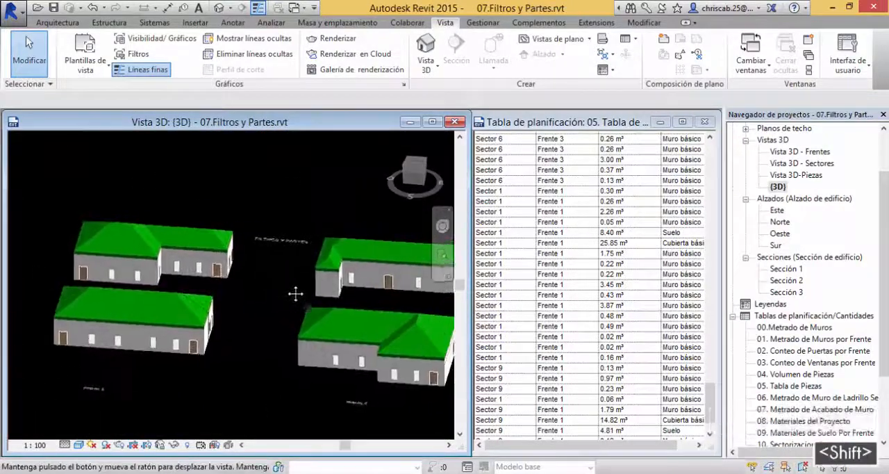
scroll(295, 294, up, 1)
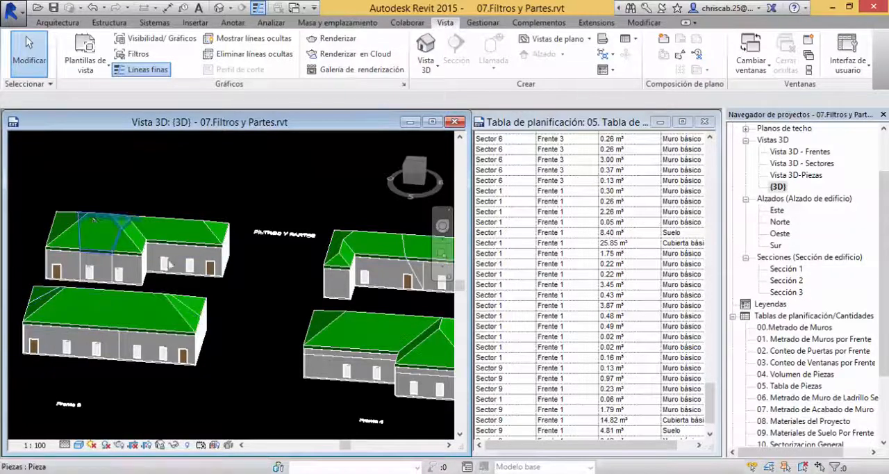
click(553, 233)
click(558, 202)
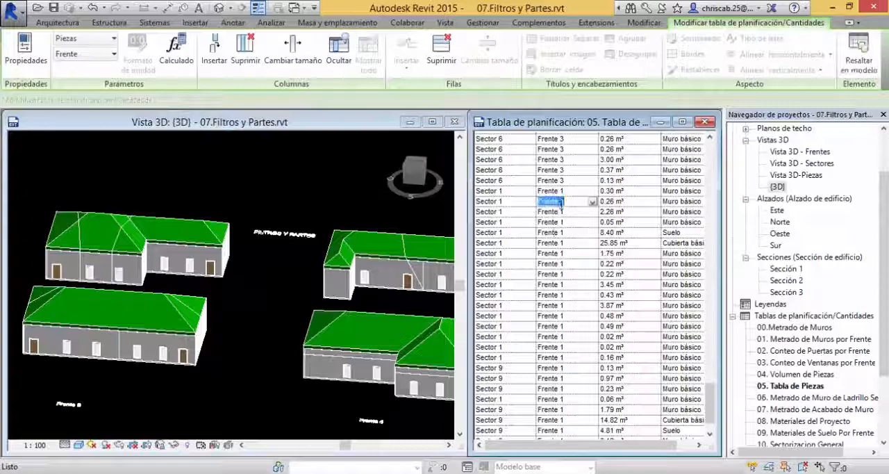
click(566, 170)
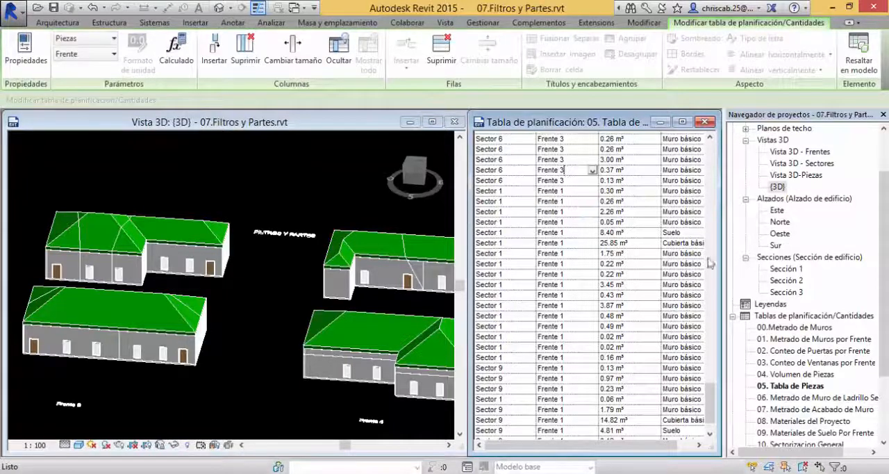
Step: Locate the Sector 9 wall parts of Frente 1 in the {3D} view by selecting their rows near the schedule's end
drag(710, 403, 703, 436)
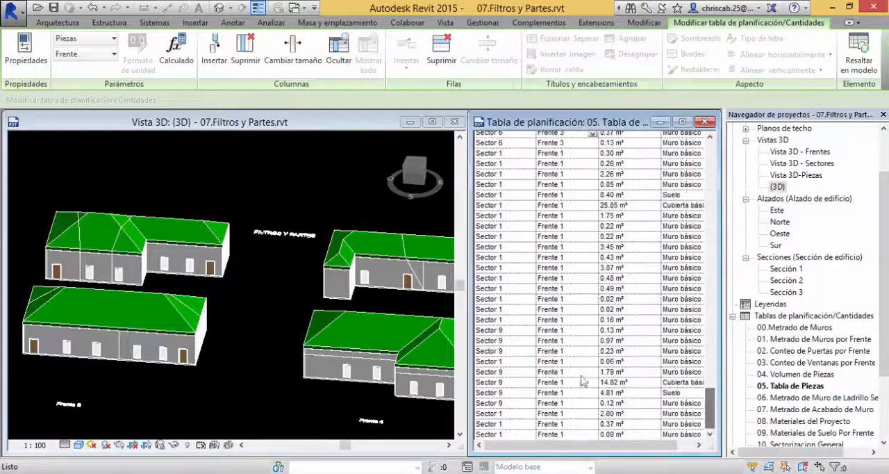
click(509, 331)
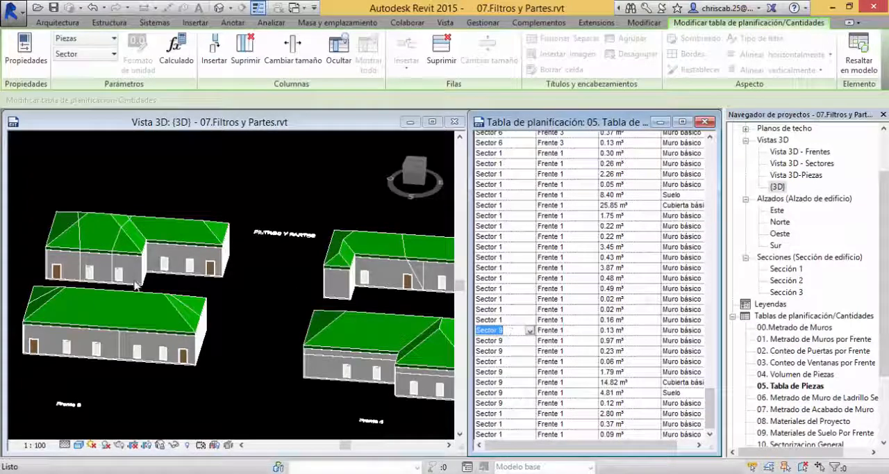
shift+middle_drag(264, 305, 292, 325)
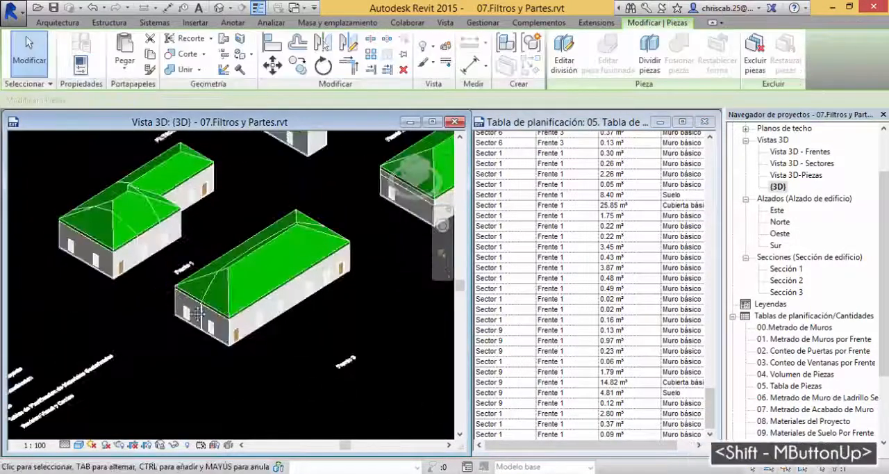
middle_drag(128, 256, 177, 316)
scroll(174, 316, up, 2)
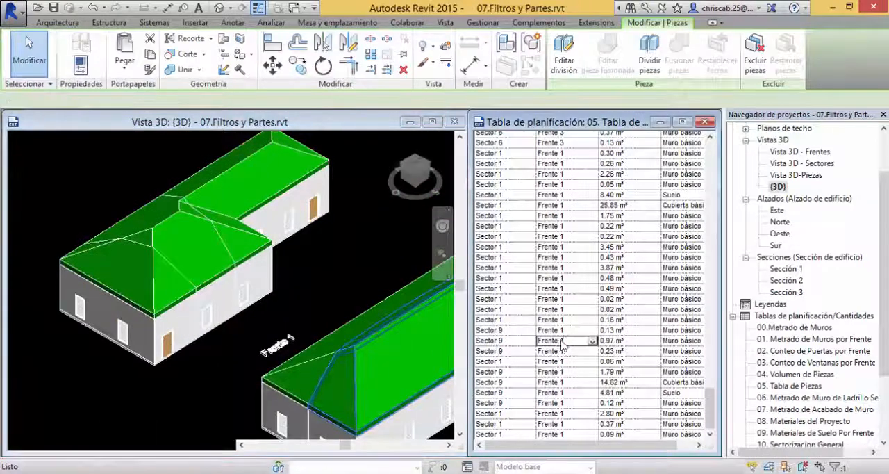
click(563, 330)
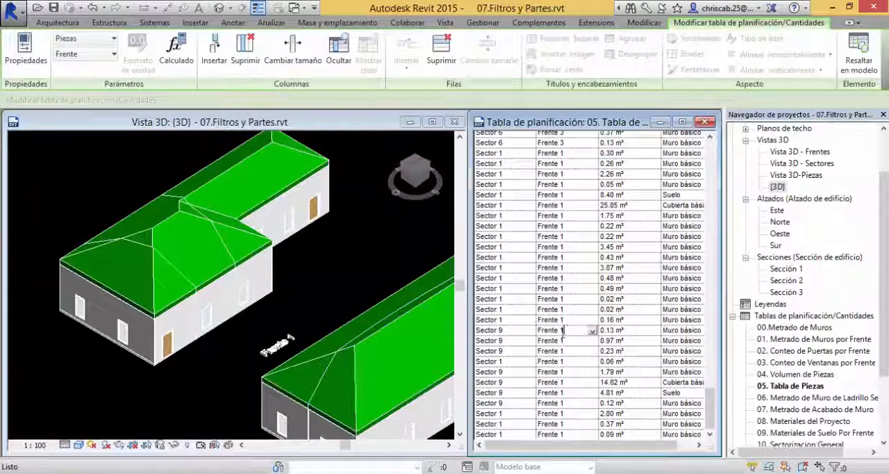
click(562, 340)
click(562, 351)
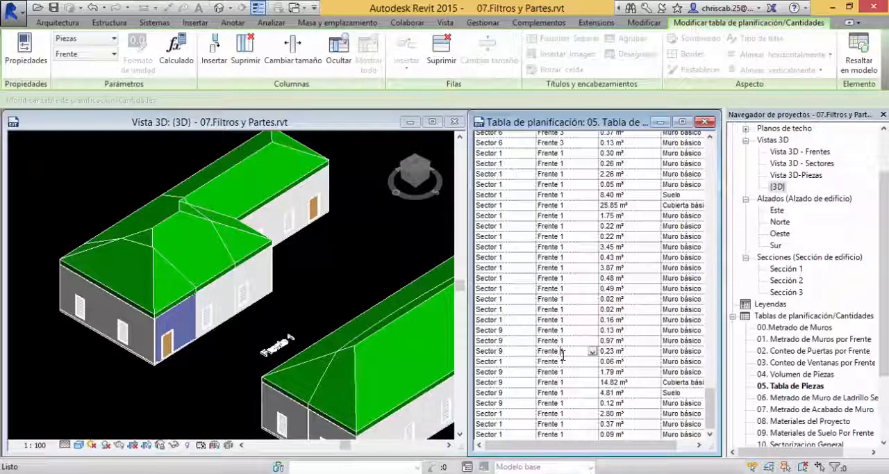
Step: Locate the Sector 1 floor part and the 0.48 and 0.49 m³ wall parts in the model, and return to the schedule's first row
click(677, 197)
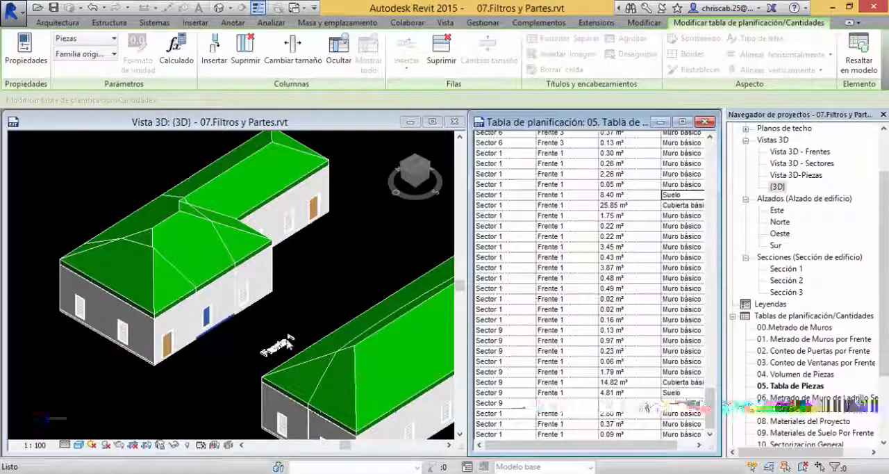
click(555, 278)
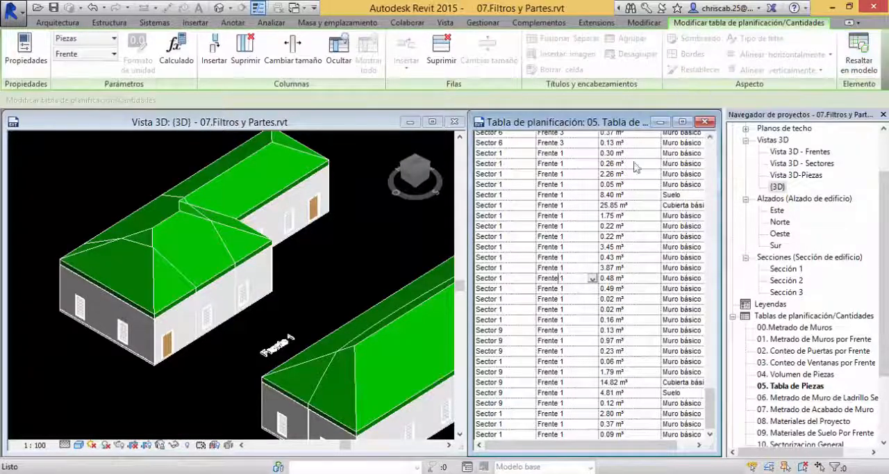
click(561, 290)
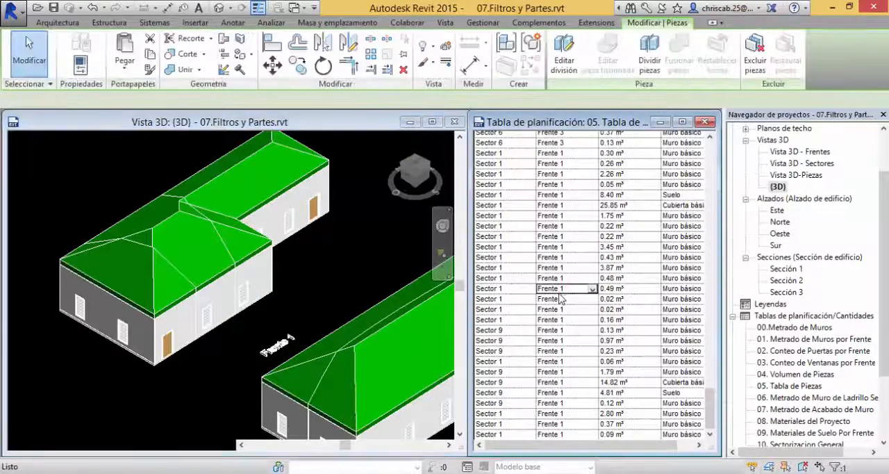
mouse_move(710, 413)
mouse_down()
mouse_move(713, 308)
mouse_move(704, 432)
mouse_move(700, 425)
mouse_up()
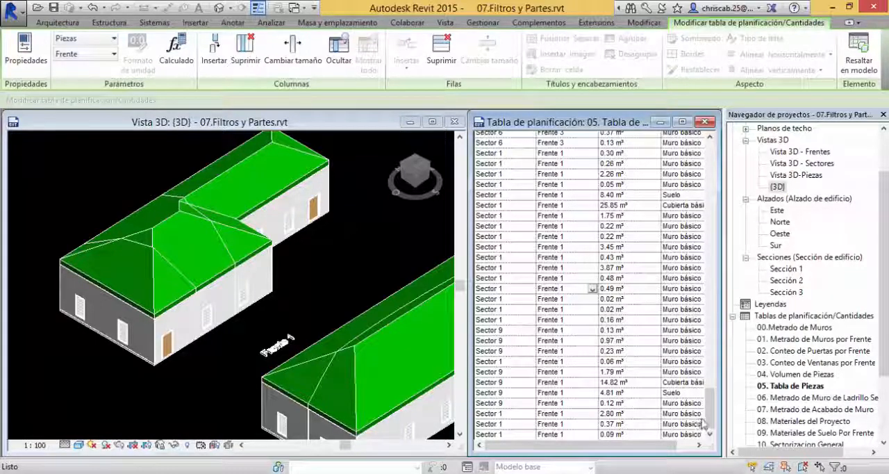
drag(710, 406, 723, 167)
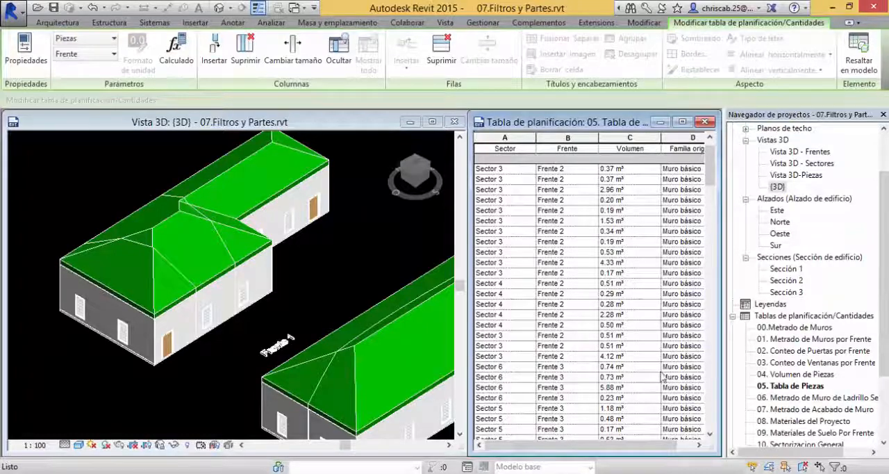
click(784, 374)
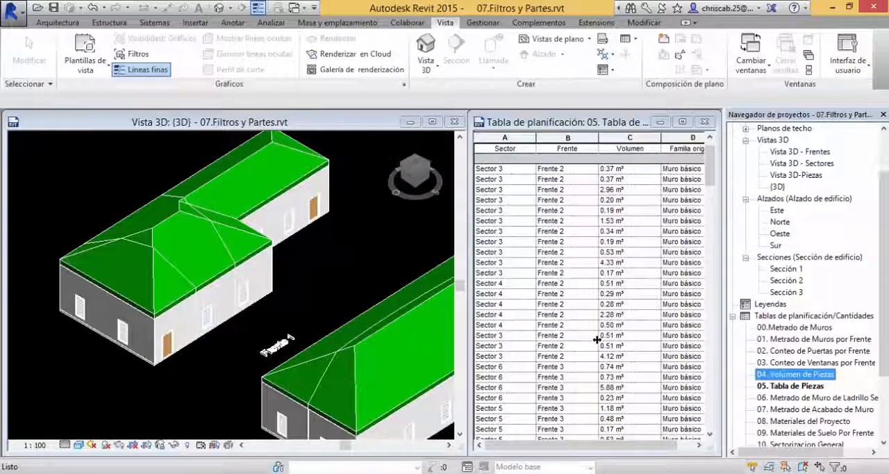
click(354, 262)
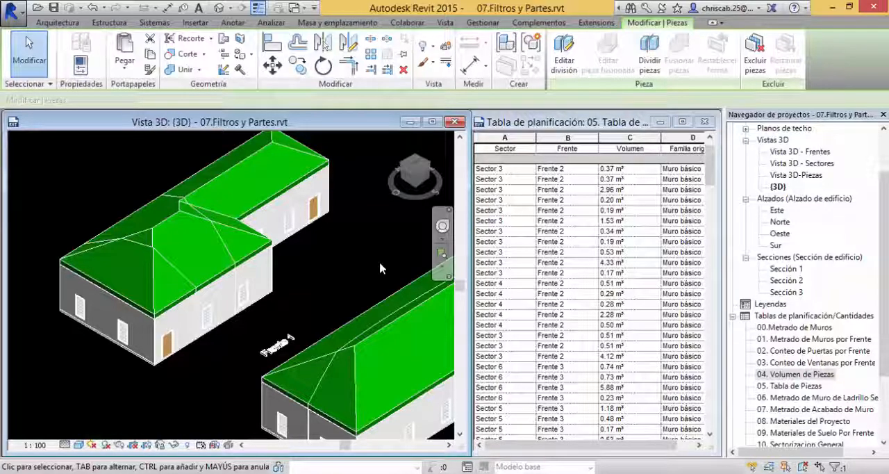
middle_drag(380, 269, 349, 274)
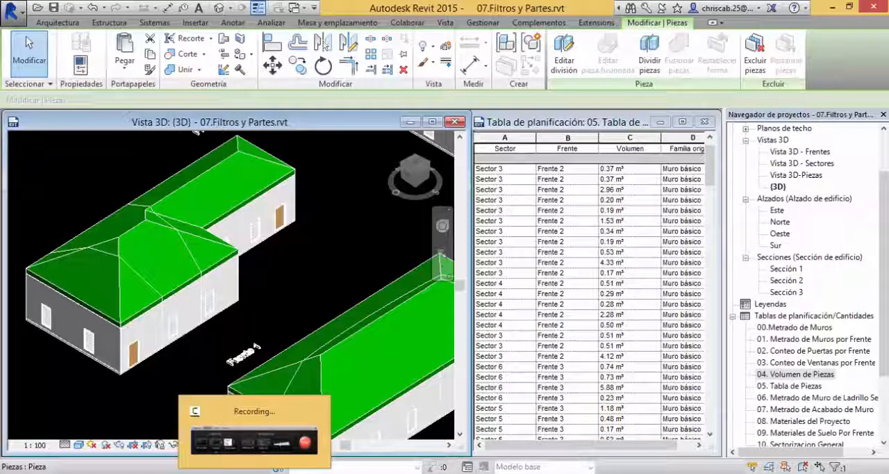
click(255, 438)
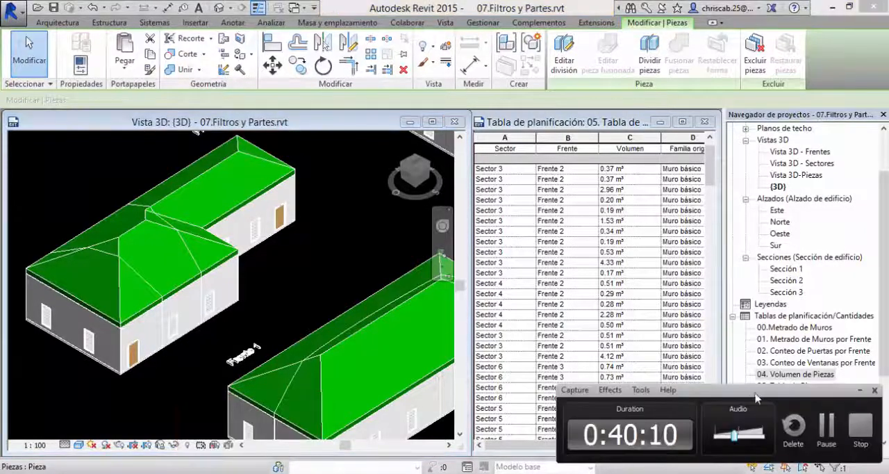
click(821, 428)
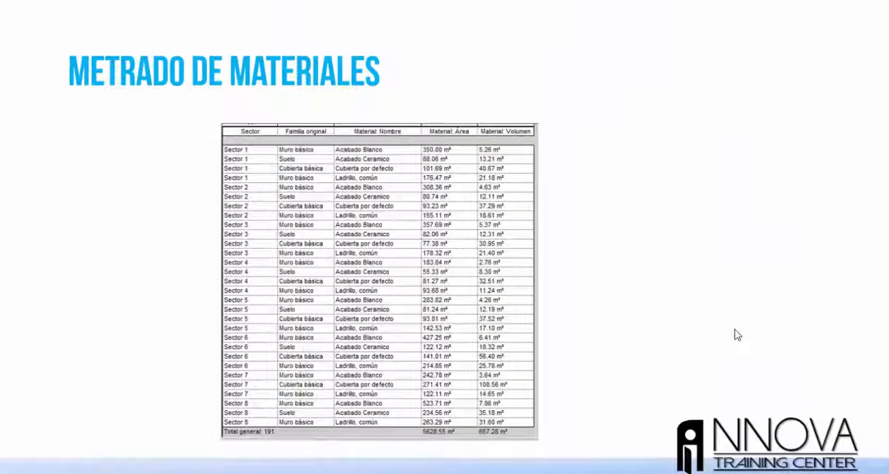
click(579, 240)
click(578, 241)
click(581, 245)
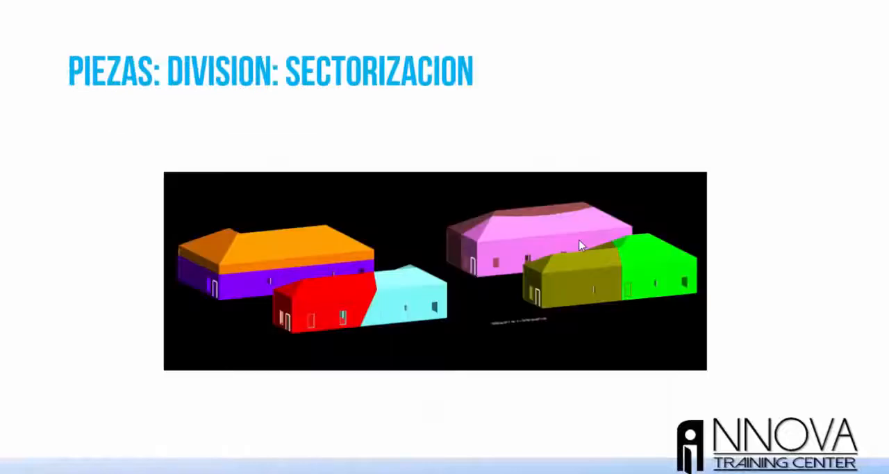
scroll(580, 241, down, 2)
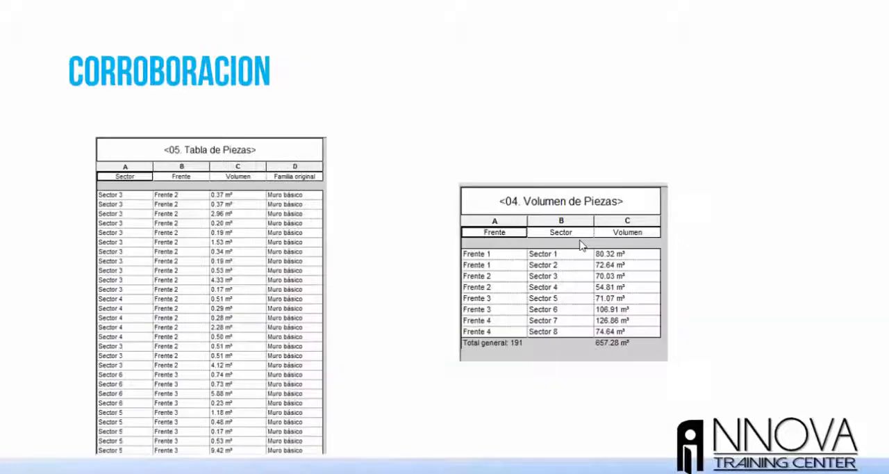
scroll(580, 244, down, 1)
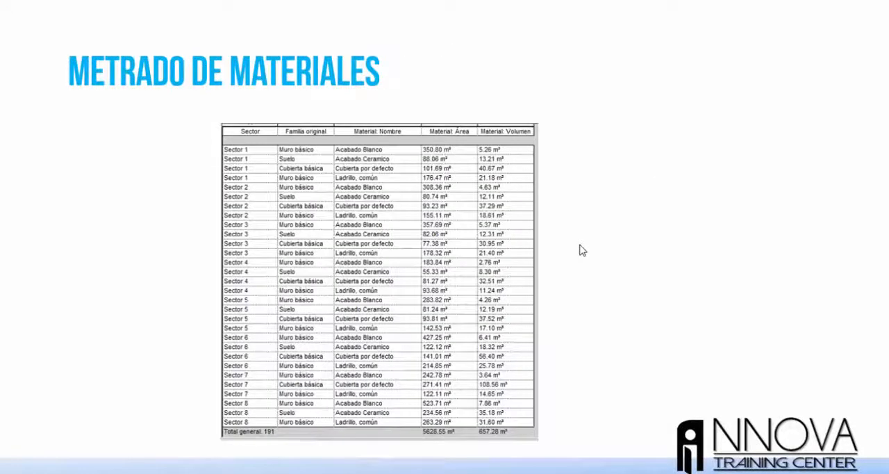
scroll(582, 251, down, 1)
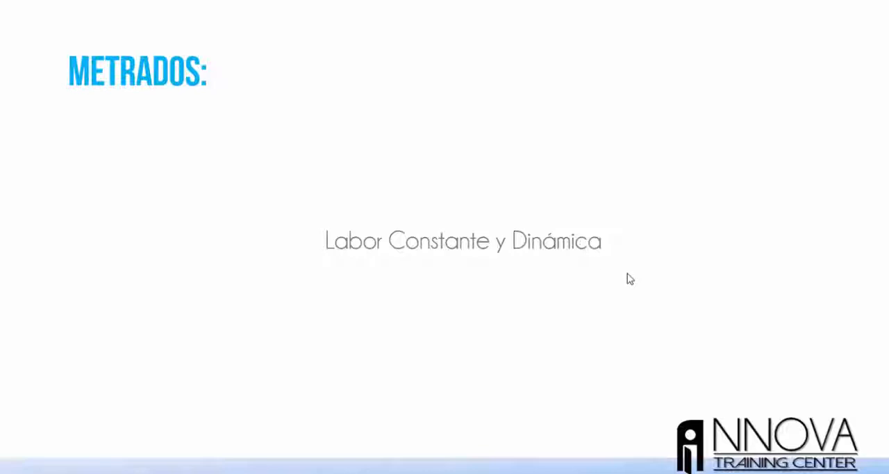